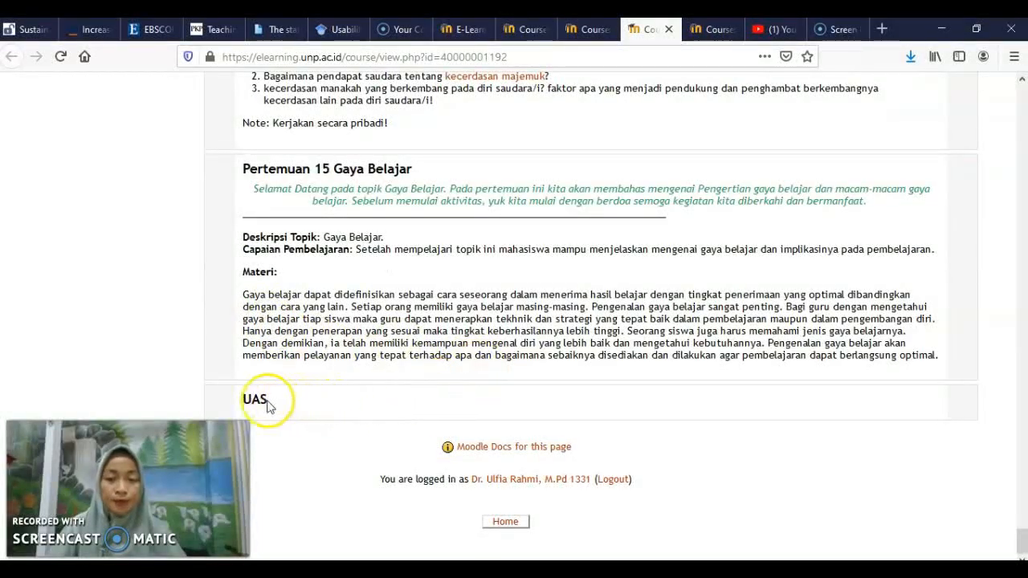
# Examine the Teori Belajar dan Pembelajaran course page from its closing UAS section back to the Topic 1 welcome banner
pyautogui.scroll(15, 282, 414)
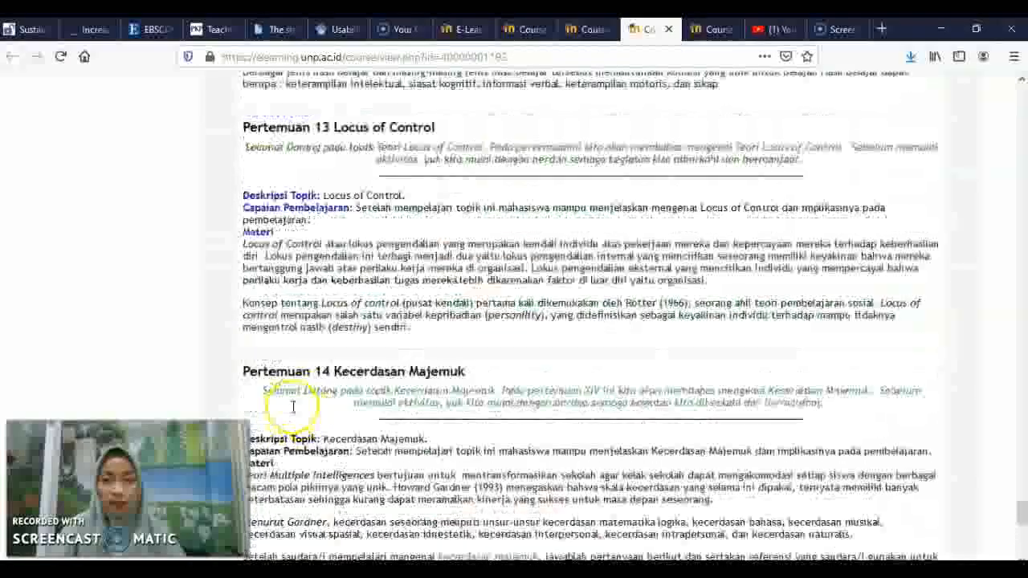
pyautogui.scroll(1, 299, 404)
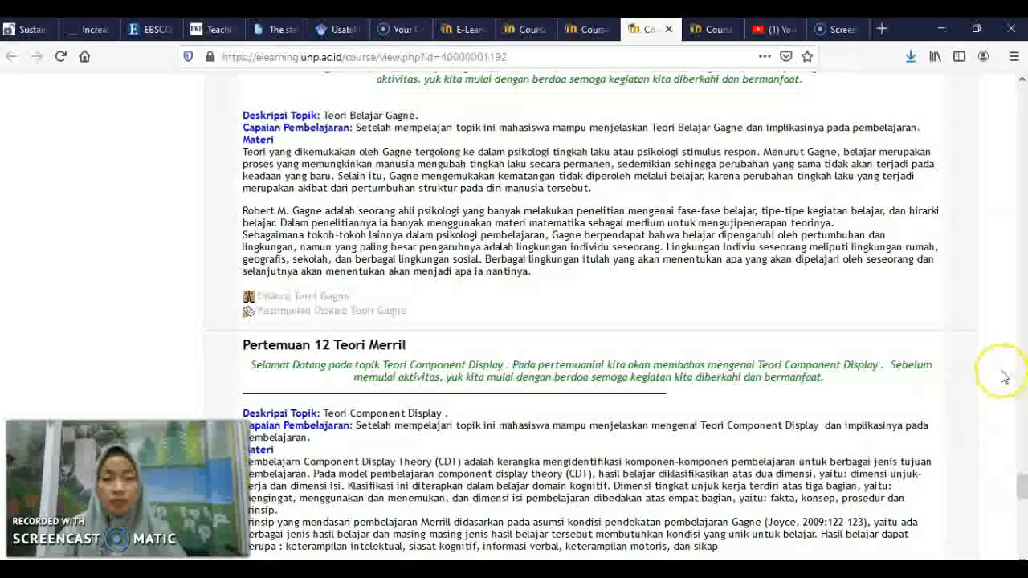
pyautogui.scroll(10, 1002, 377)
pyautogui.scroll(10, 1003, 377)
pyautogui.scroll(15, 1003, 377)
pyautogui.scroll(-5, 1017, 285)
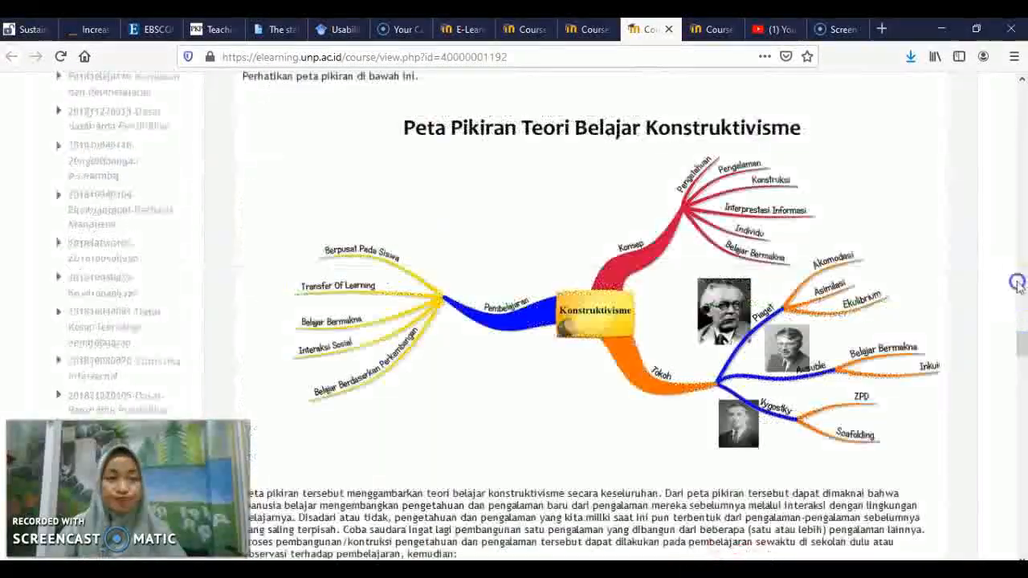
pyautogui.scroll(-2, 1018, 286)
pyautogui.moveTo(1020, 347); pyautogui.dragTo(1020, 88)
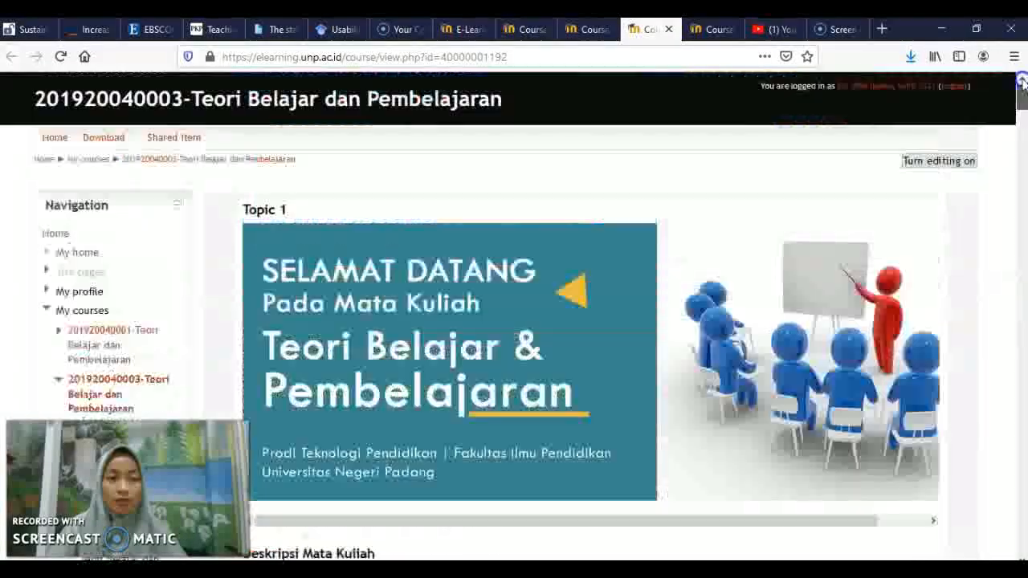
# Open the Perencanaan Pembelajaran PAI course and examine its welcome banner and the Pertemuan 1 introduction
pyautogui.click(567, 30)
pyautogui.scroll(6, 650, 215)
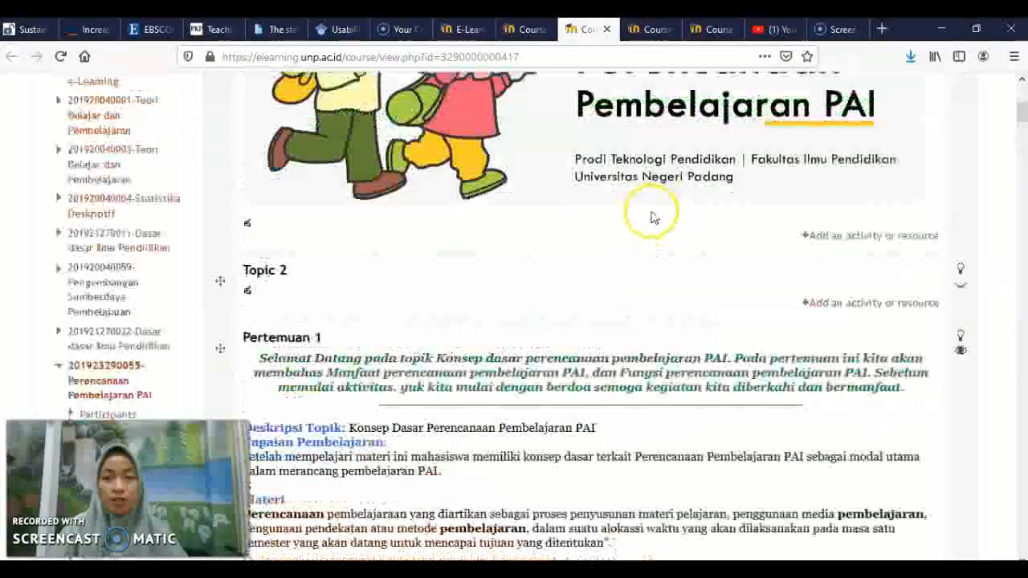
pyautogui.scroll(3, 664, 217)
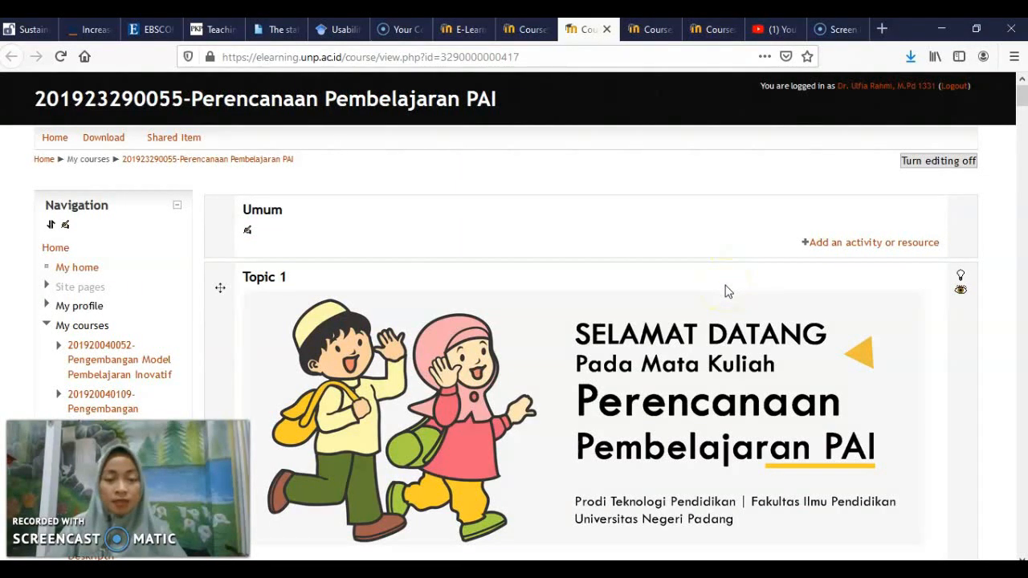
pyautogui.scroll(-2, 725, 295)
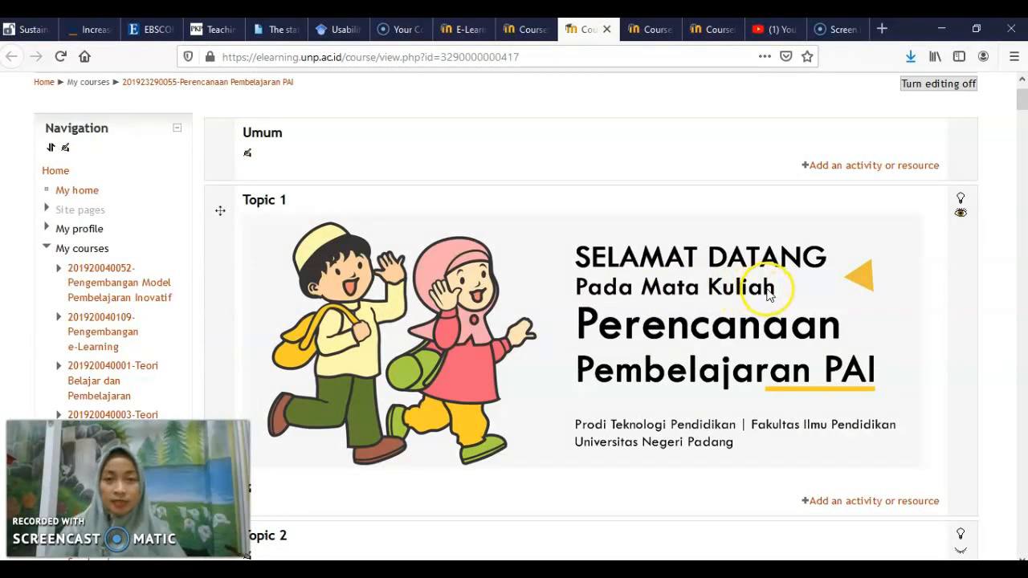
pyautogui.scroll(-10, 768, 296)
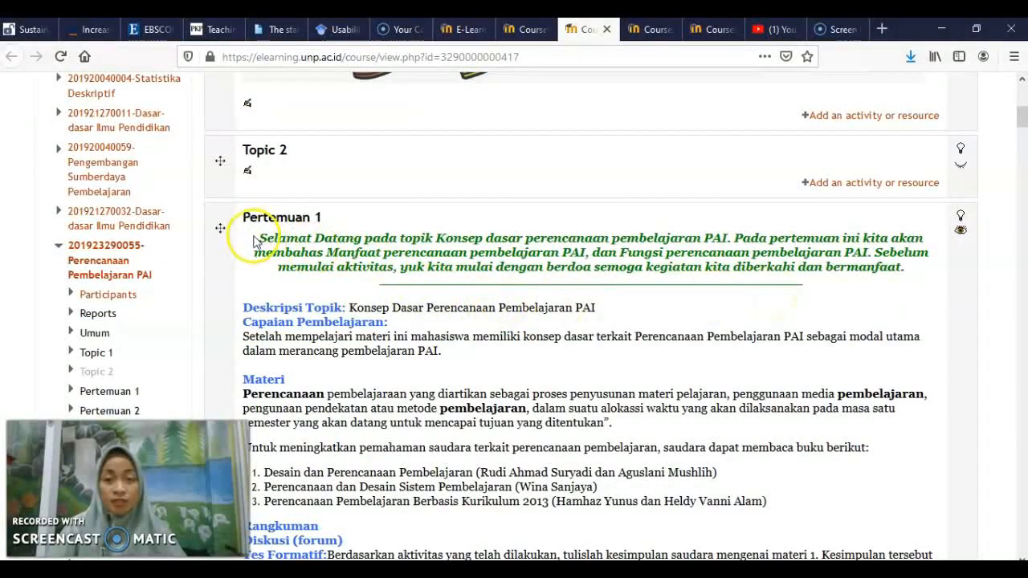
pyautogui.scroll(-2, 253, 241)
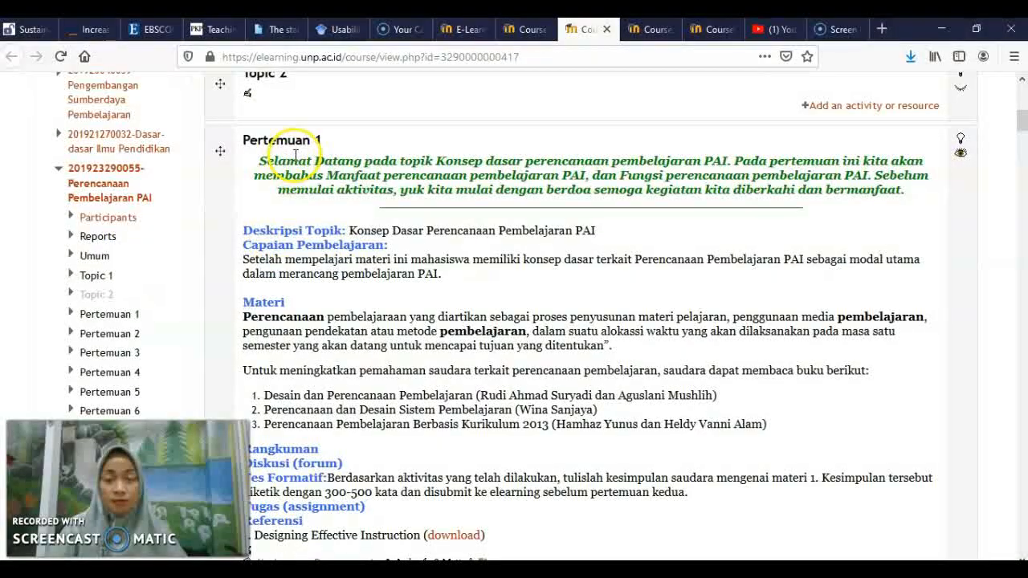
# Examine the activities, materials and assignments of the Perencanaan Pembelajaran PAI sessions from Pertemuan 1 through Pertemuan 12
pyautogui.scroll(-10, 396, 221)
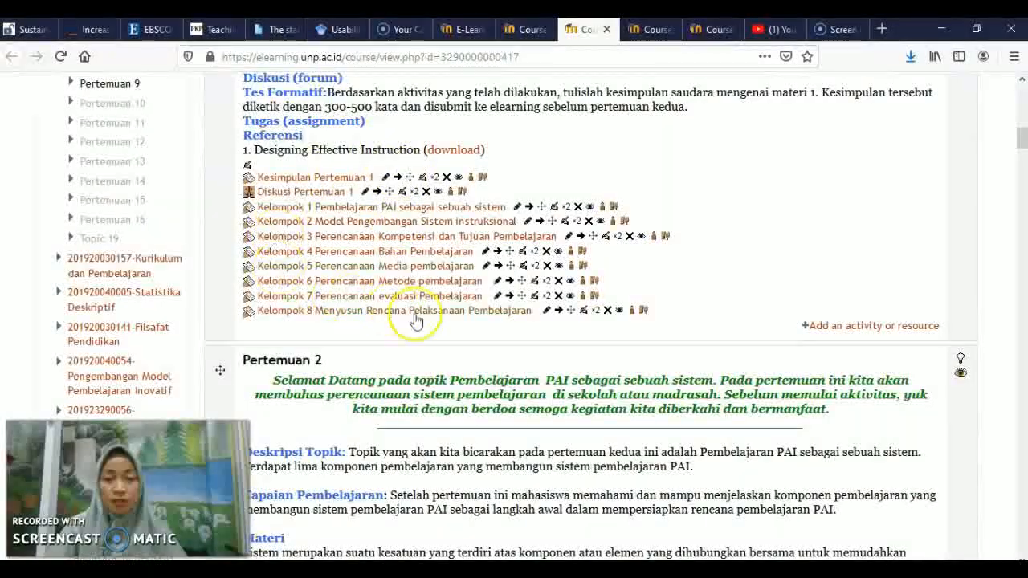
pyautogui.scroll(-10, 403, 295)
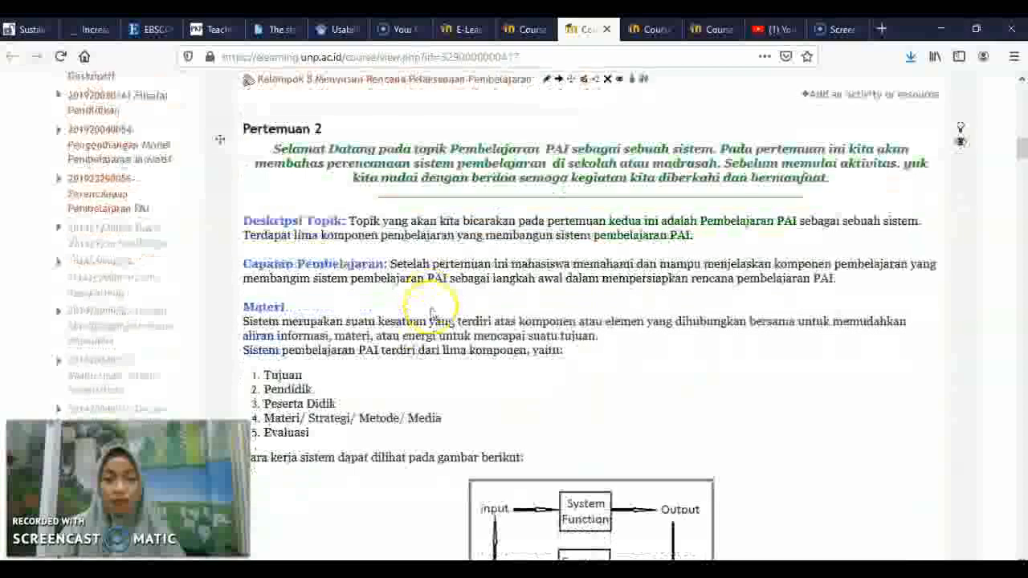
pyautogui.scroll(-2, 432, 311)
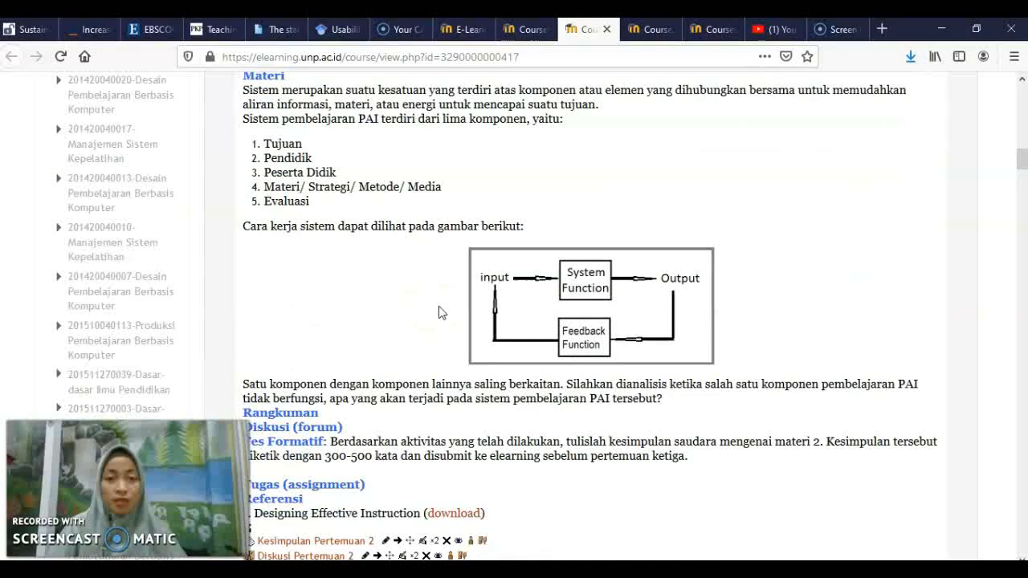
pyautogui.scroll(-15, 449, 306)
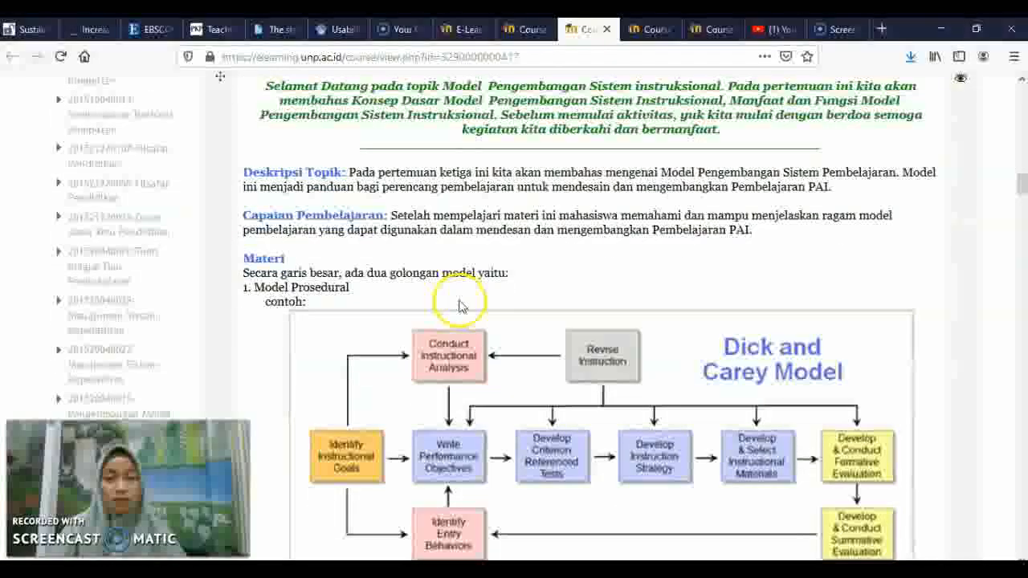
pyautogui.scroll(-20, 462, 308)
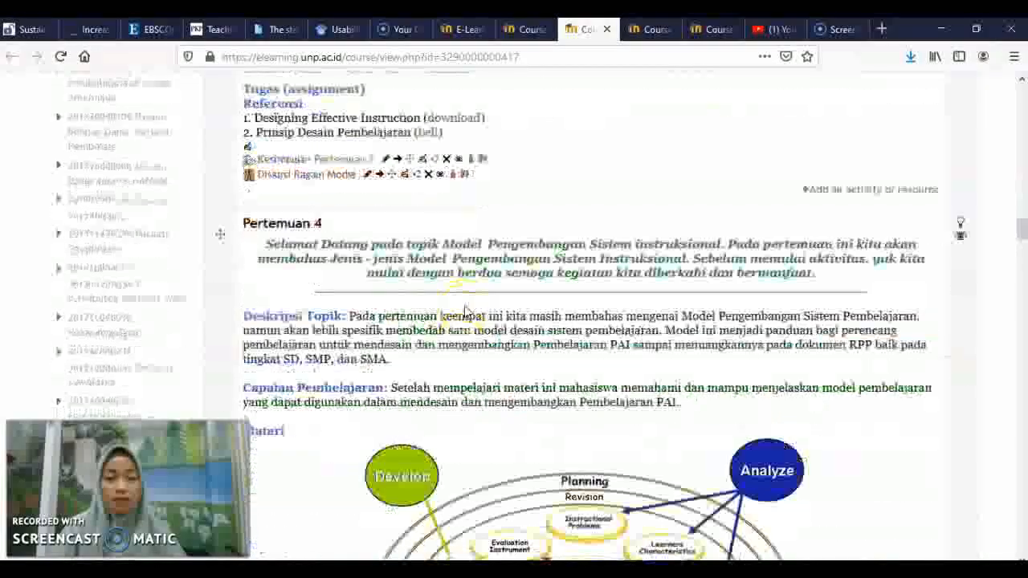
pyautogui.scroll(-20, 464, 310)
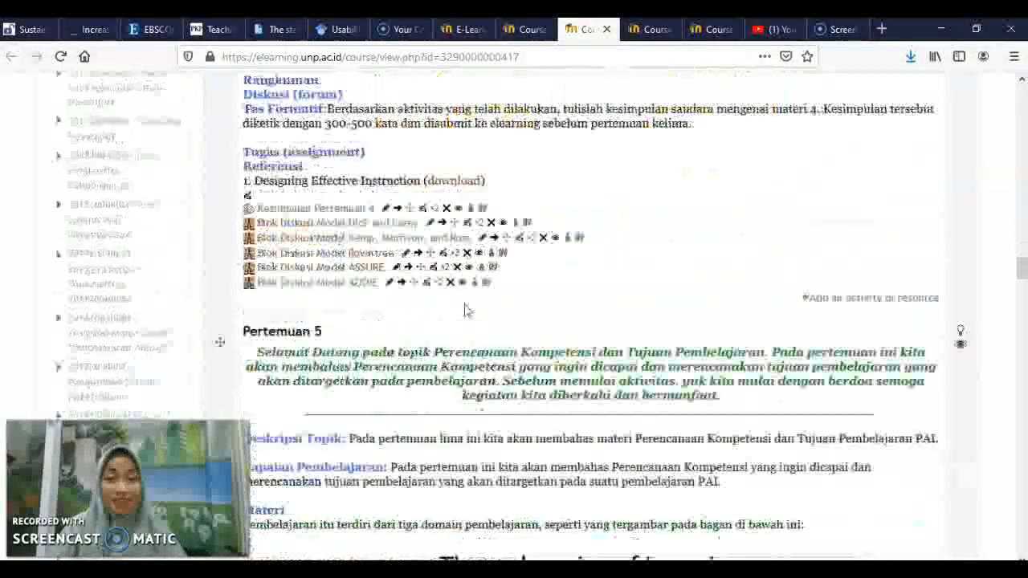
pyautogui.scroll(-20, 464, 311)
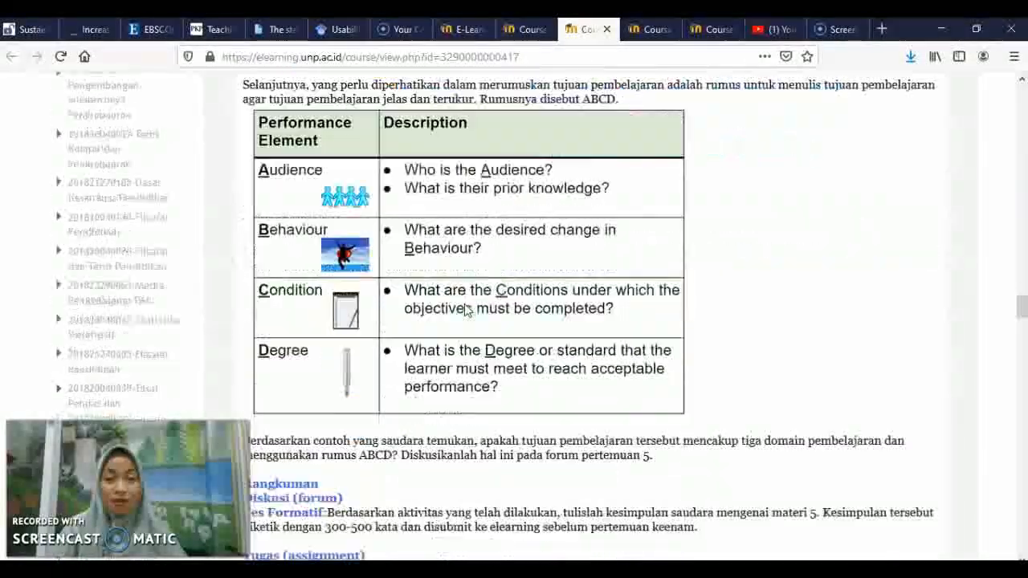
pyautogui.scroll(-20, 464, 310)
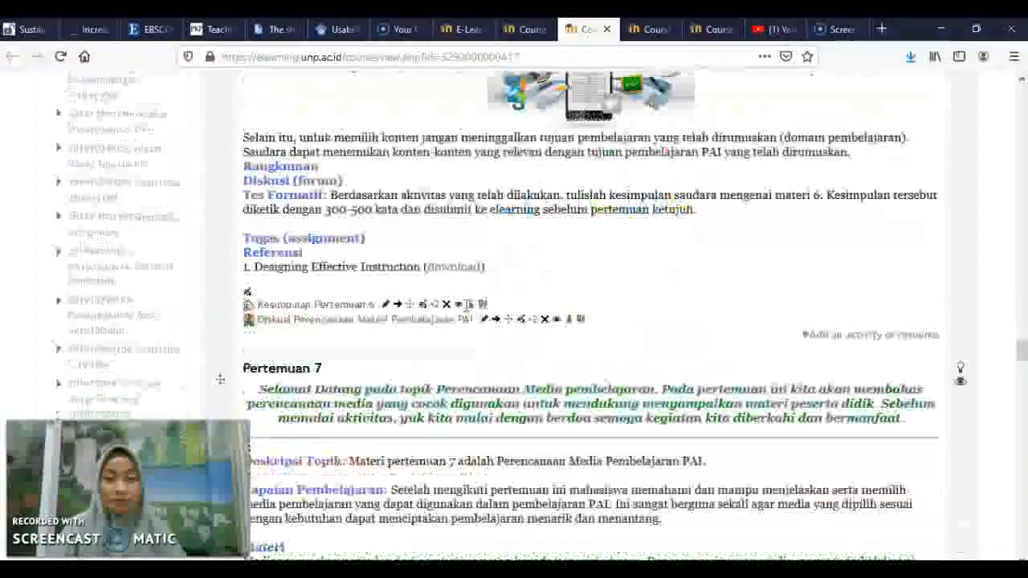
pyautogui.scroll(-20, 468, 308)
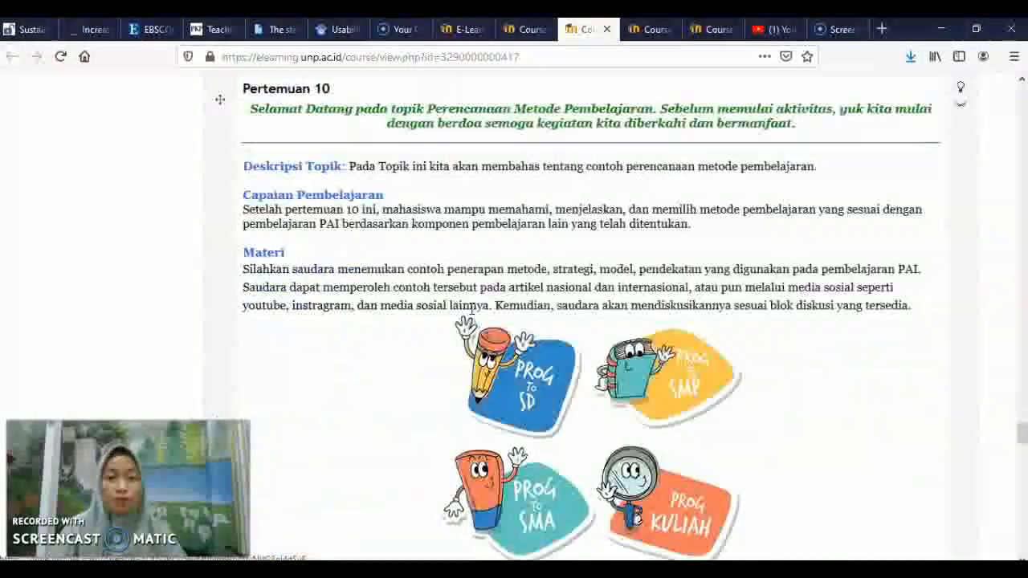
pyautogui.scroll(-15, 472, 315)
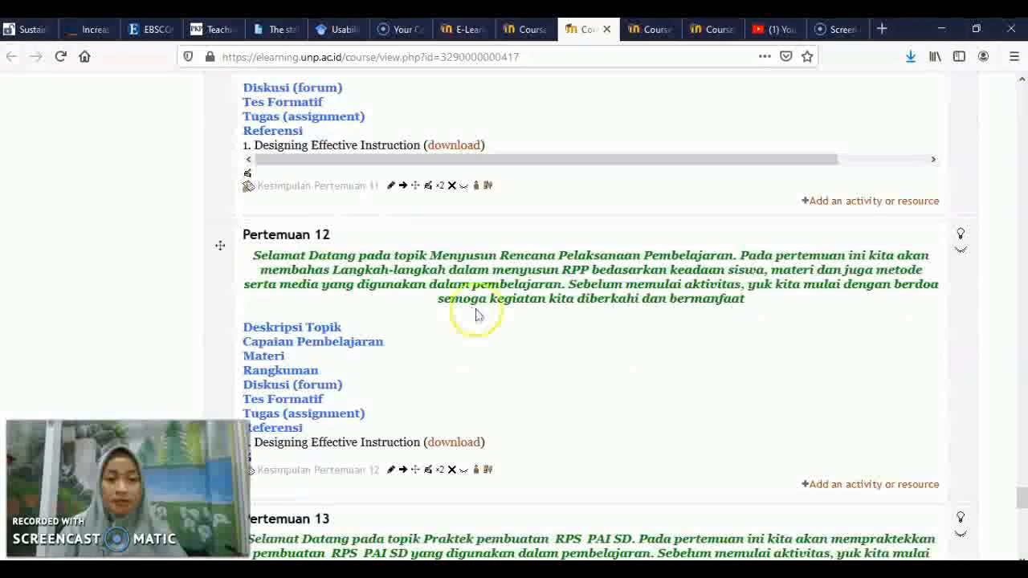
pyautogui.moveTo(1023, 508); pyautogui.dragTo(993, 107)
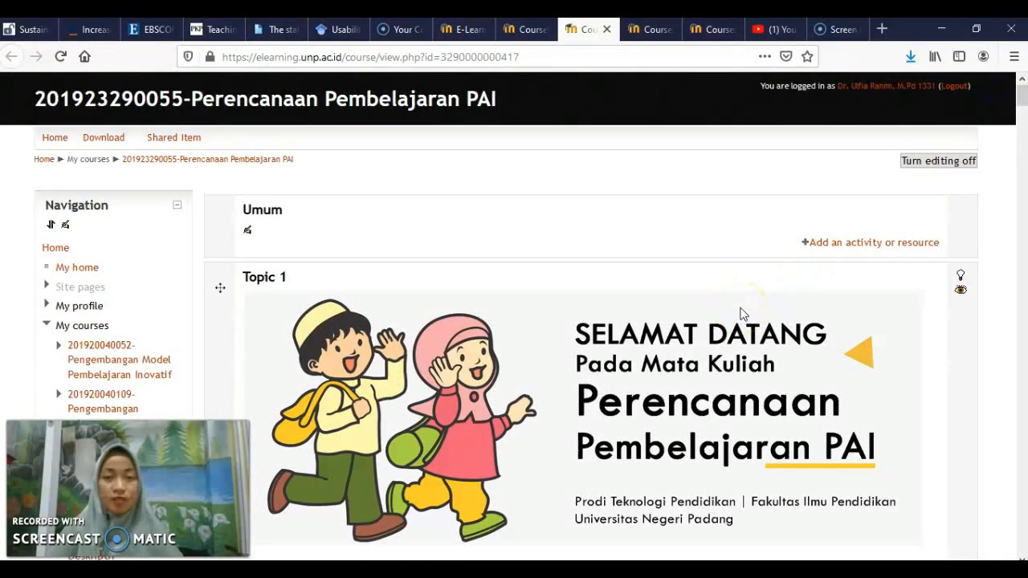
# Open the Pengembangan e-Learning course and examine its welcome banner, learning outcomes, and the videos, forums and assignments of its sessions
pyautogui.click(529, 29)
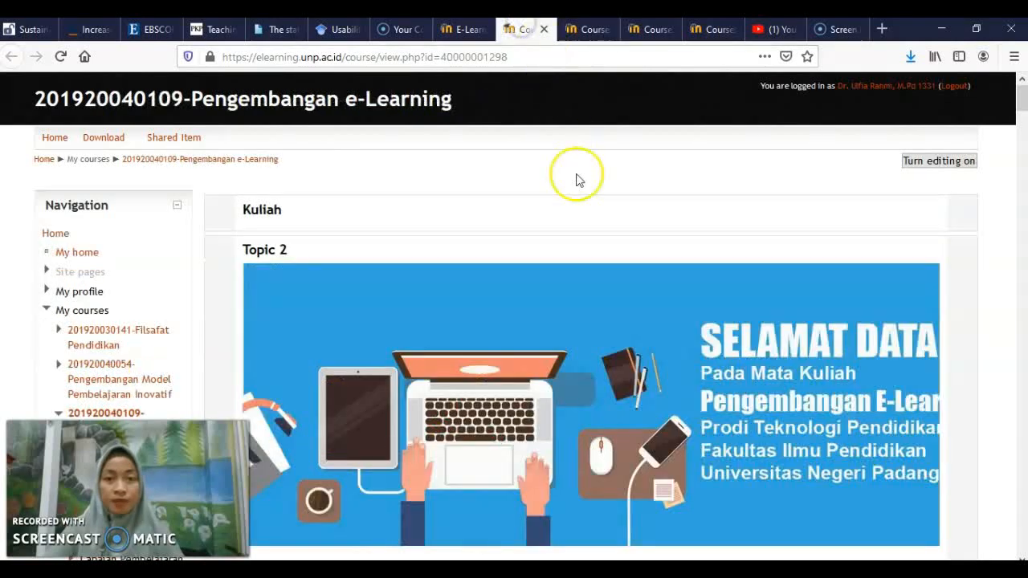
pyautogui.scroll(-2, 695, 283)
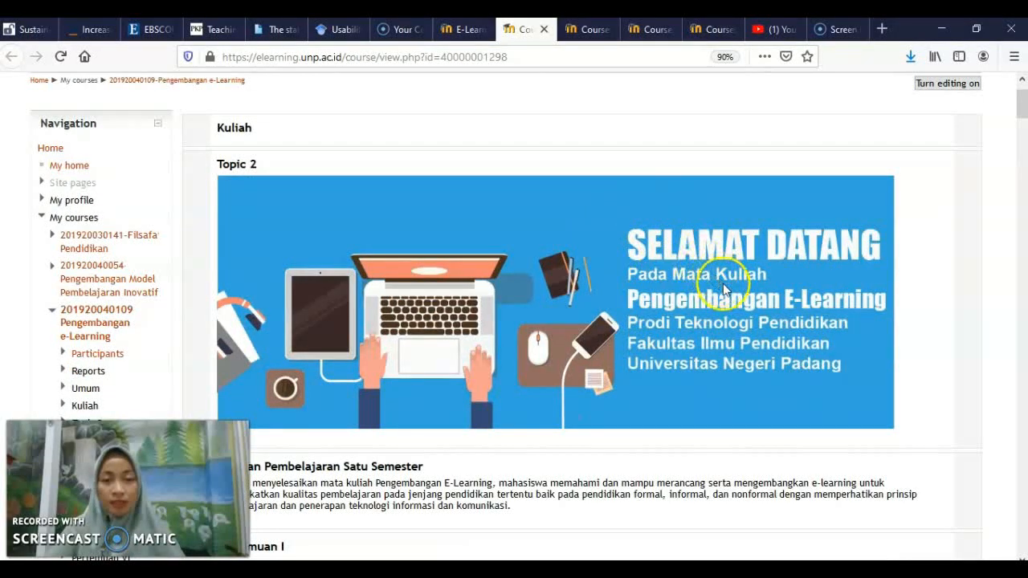
pyautogui.scroll(-3, 715, 297)
pyautogui.scroll(-10, 729, 301)
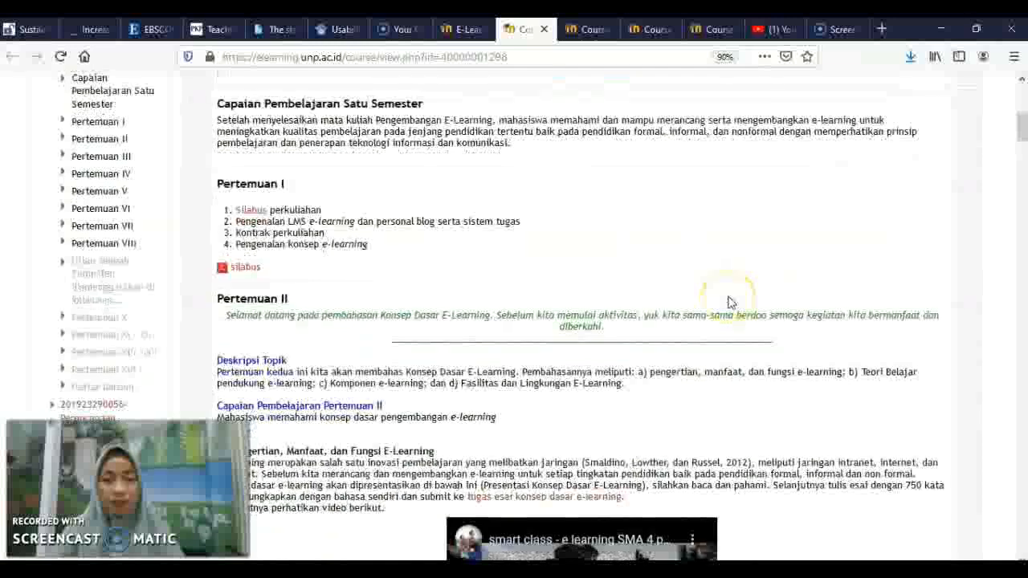
pyautogui.scroll(-15, 730, 302)
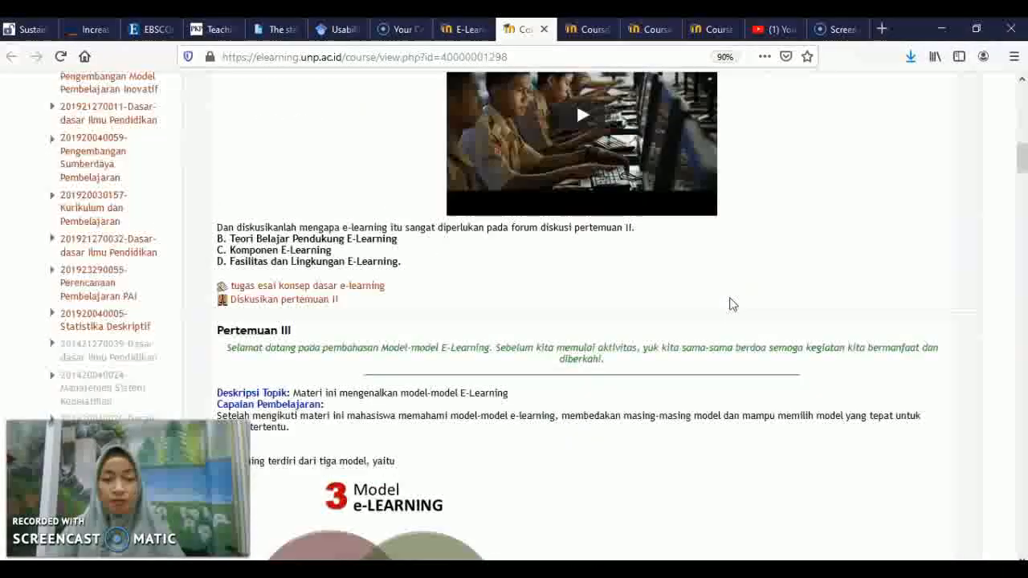
pyautogui.scroll(-5, 729, 302)
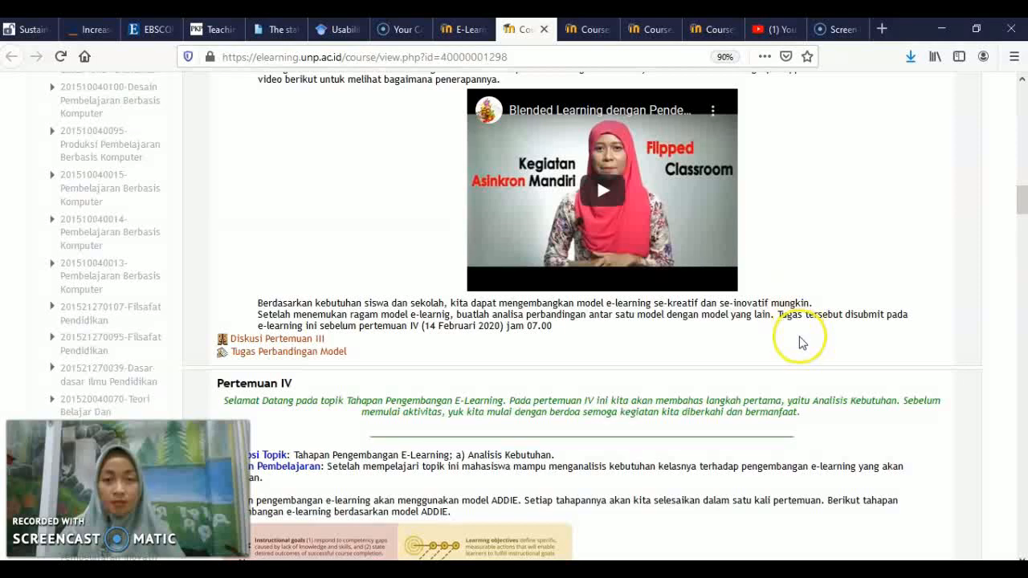
pyautogui.scroll(-10, 800, 341)
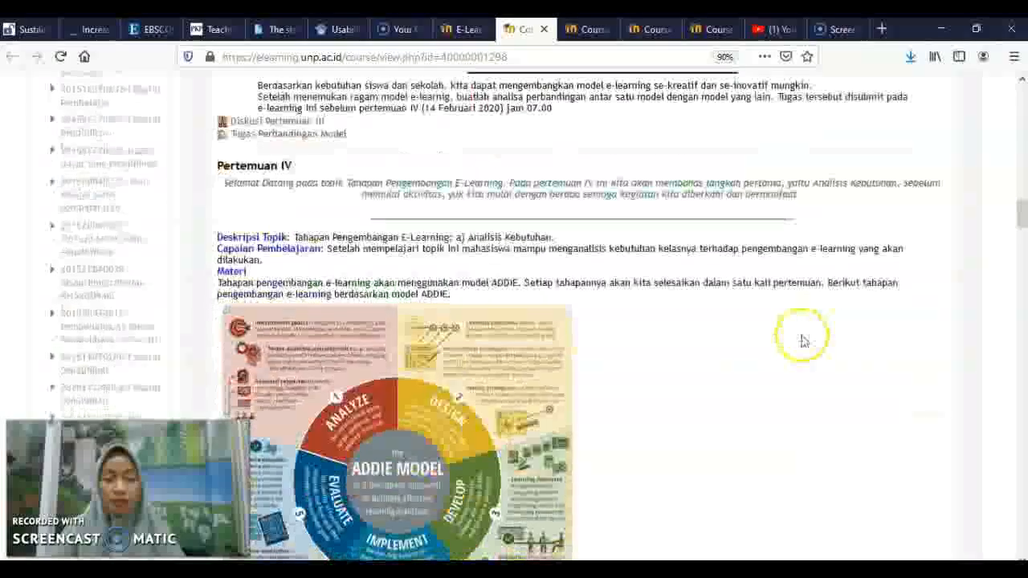
pyautogui.scroll(-10, 803, 343)
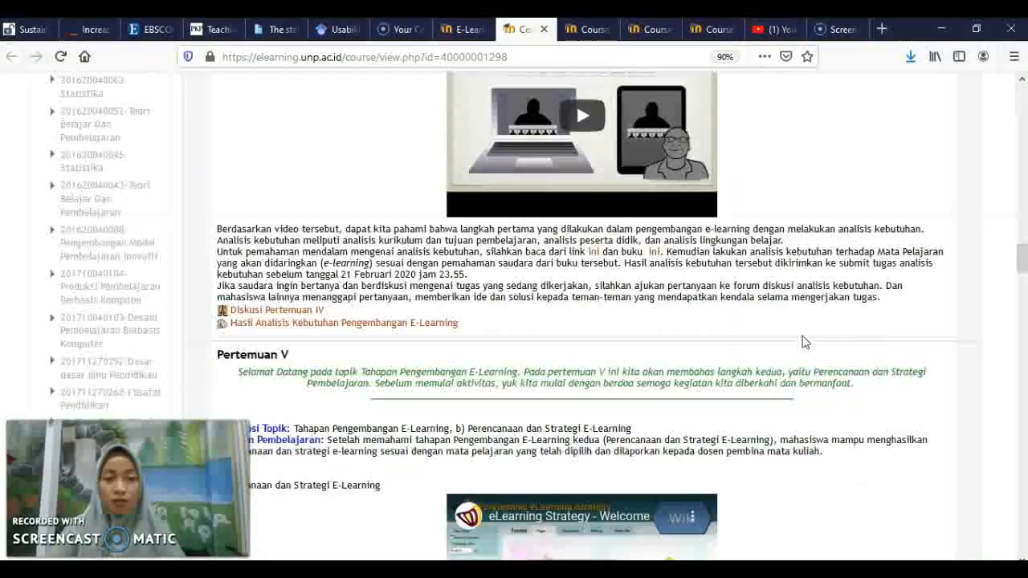
pyautogui.scroll(-5, 806, 342)
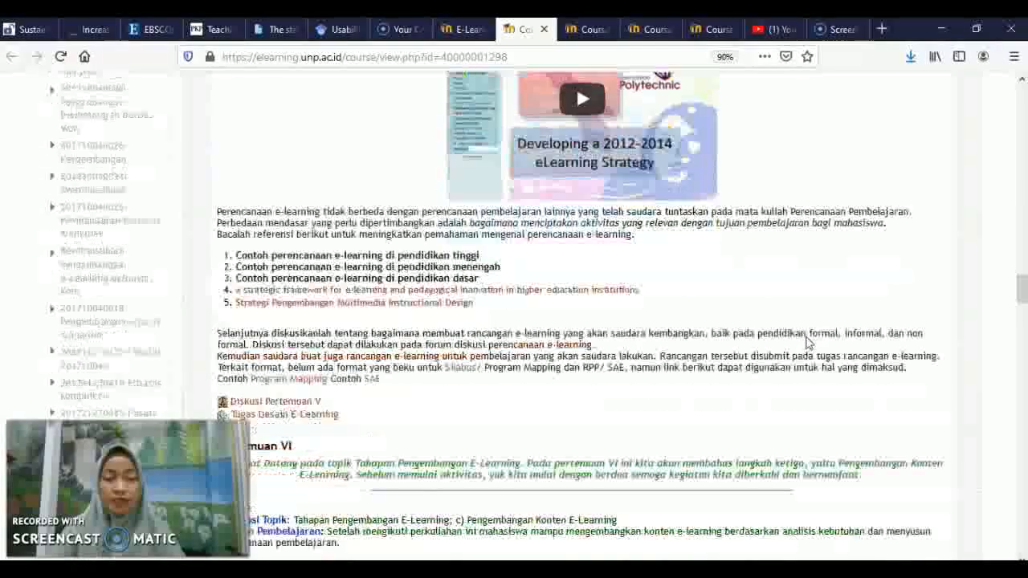
pyautogui.click(805, 328)
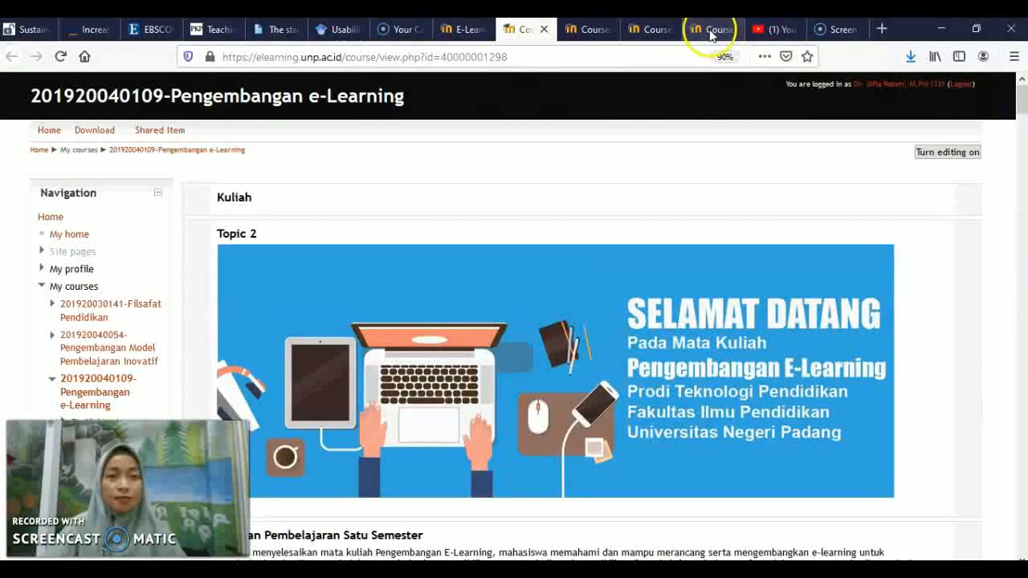
# Open the Statistika Deskriptif course at normal page zoom and turn editing on
pyautogui.click(710, 33)
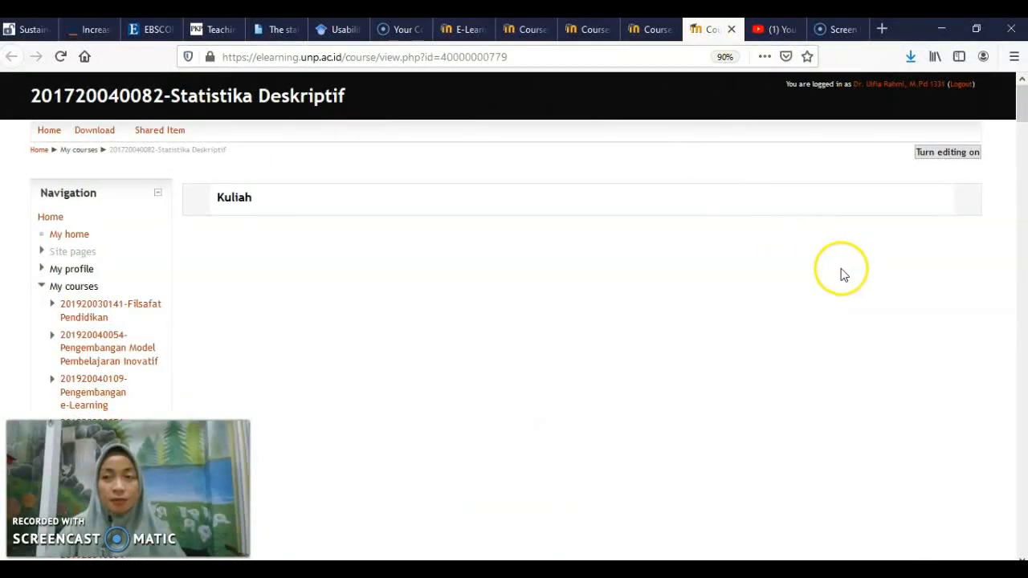
pyautogui.hotkey('ctrl', '0')
pyautogui.click(923, 161)
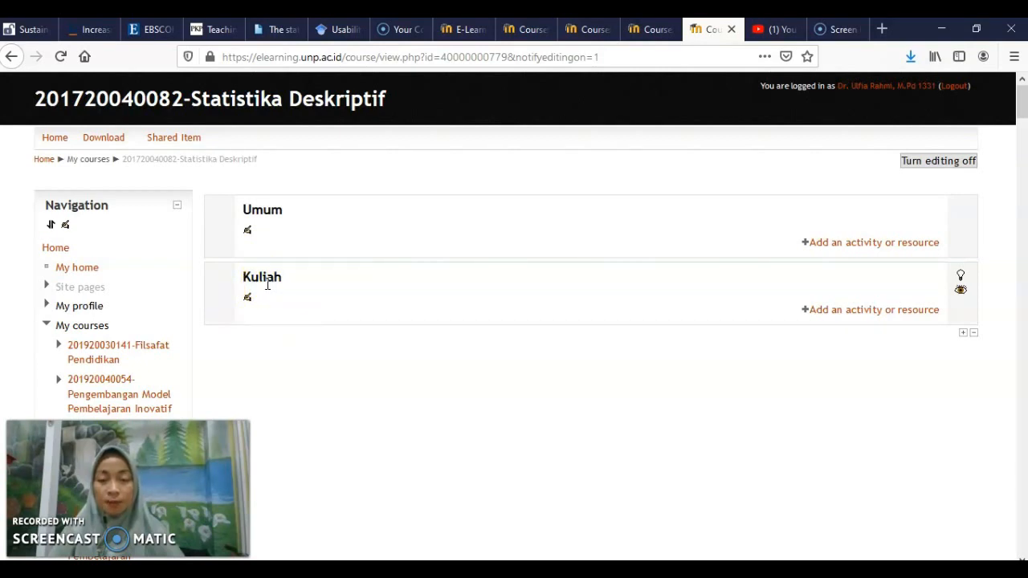
# Return to the Teori Belajar dan Pembelajaran course and examine how Pertemuan 1 is structured, including its description, video, observation table and activities
pyautogui.click(652, 32)
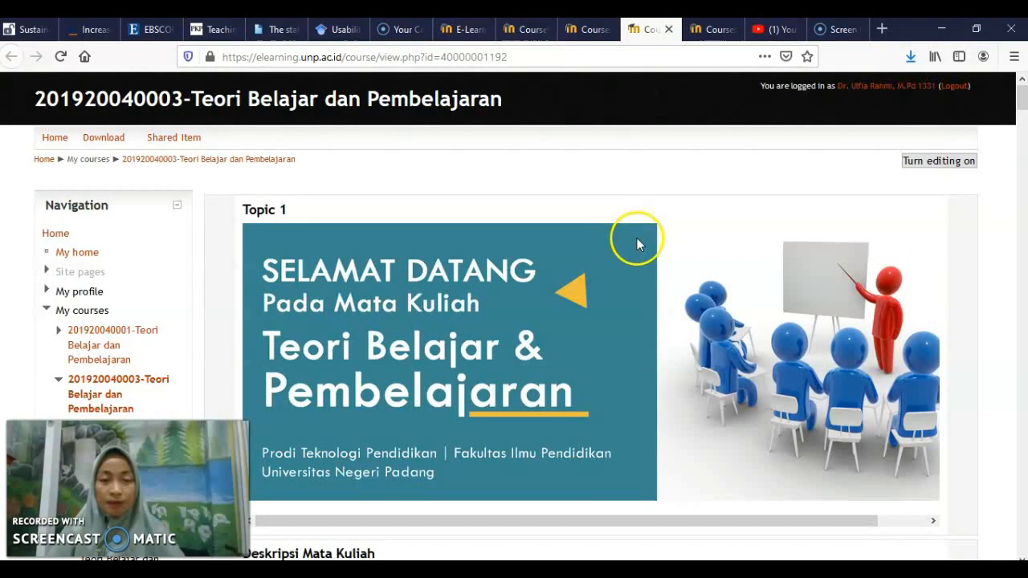
pyautogui.scroll(-5, 637, 233)
pyautogui.scroll(-3, 640, 249)
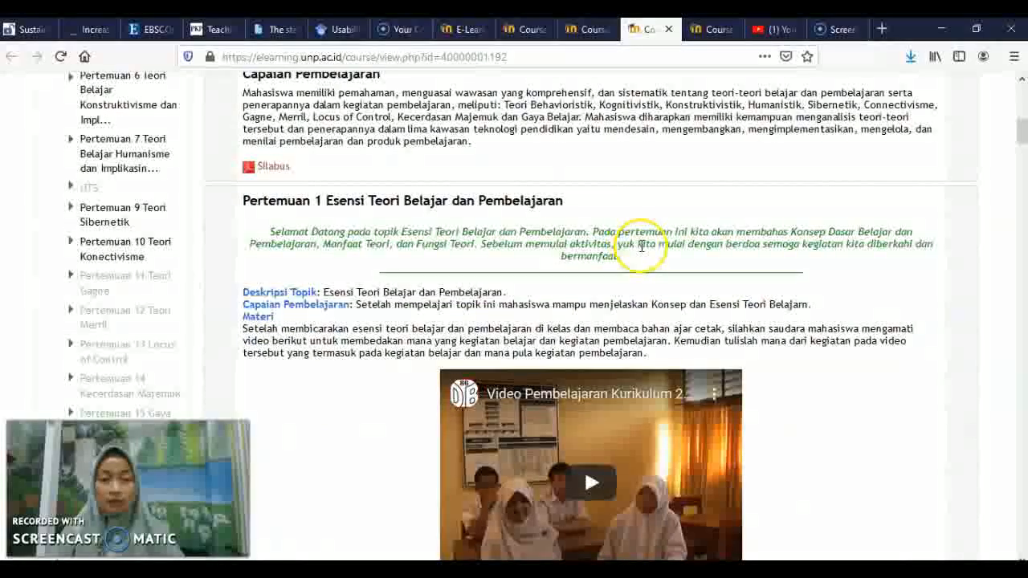
pyautogui.scroll(-4, 640, 247)
pyautogui.scroll(-4, 766, 367)
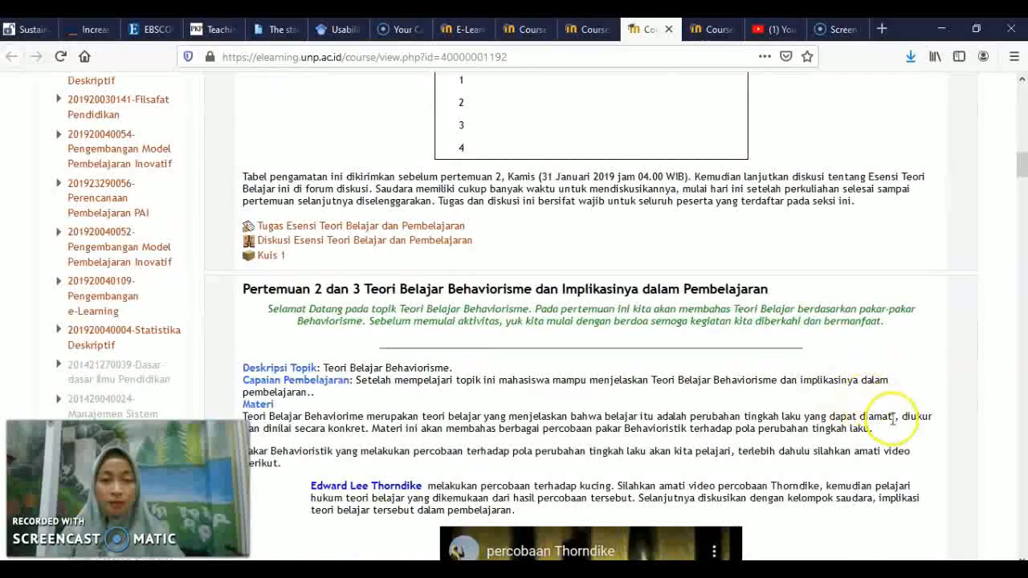
pyautogui.scroll(-1, 875, 394)
pyautogui.scroll(9, 875, 382)
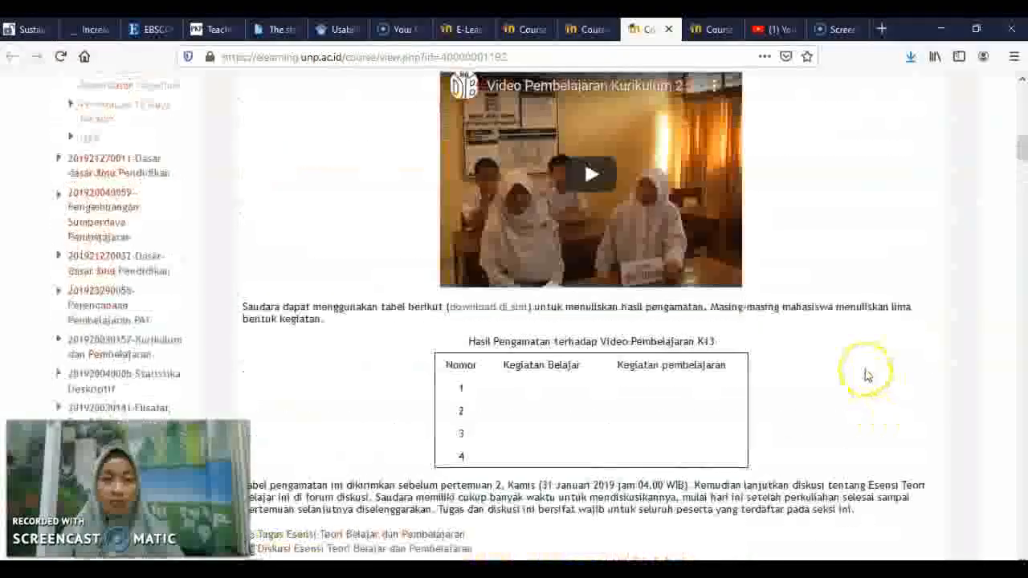
# Return to the Statistika Deskriptif course and add four more topic sections below Kuliah, up to Topic 5
pyautogui.click(713, 31)
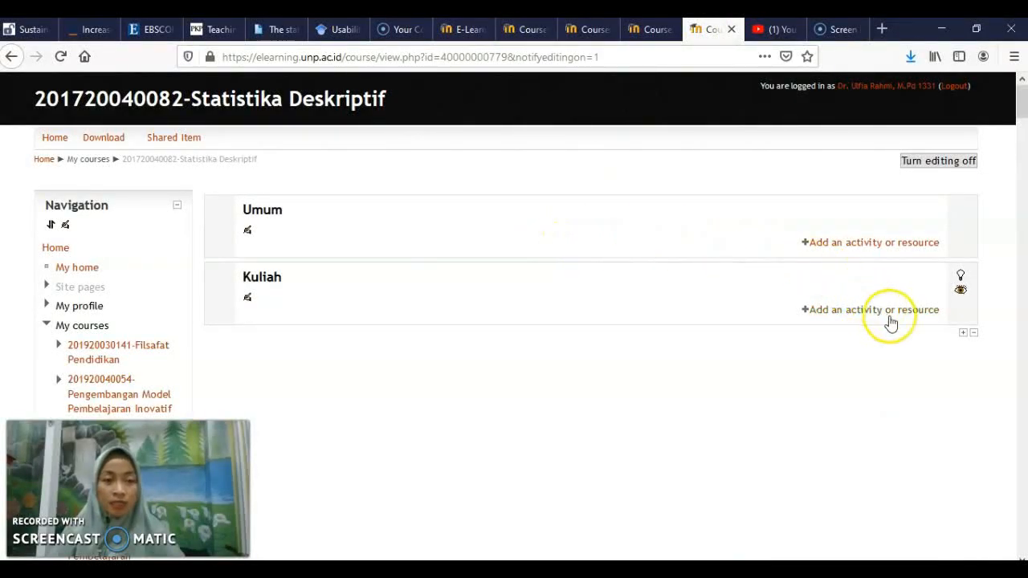
pyautogui.click(963, 334)
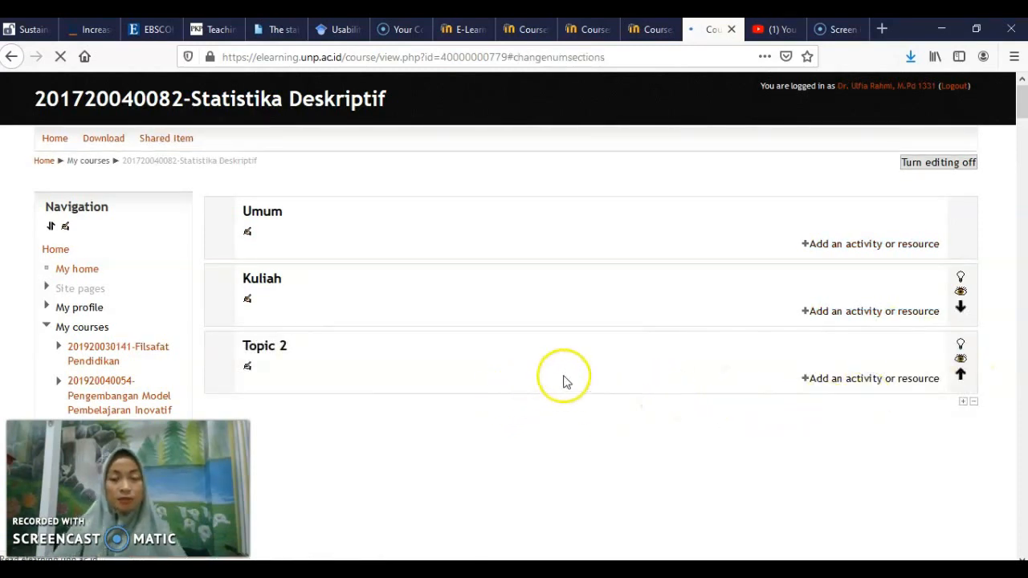
pyautogui.click(964, 401)
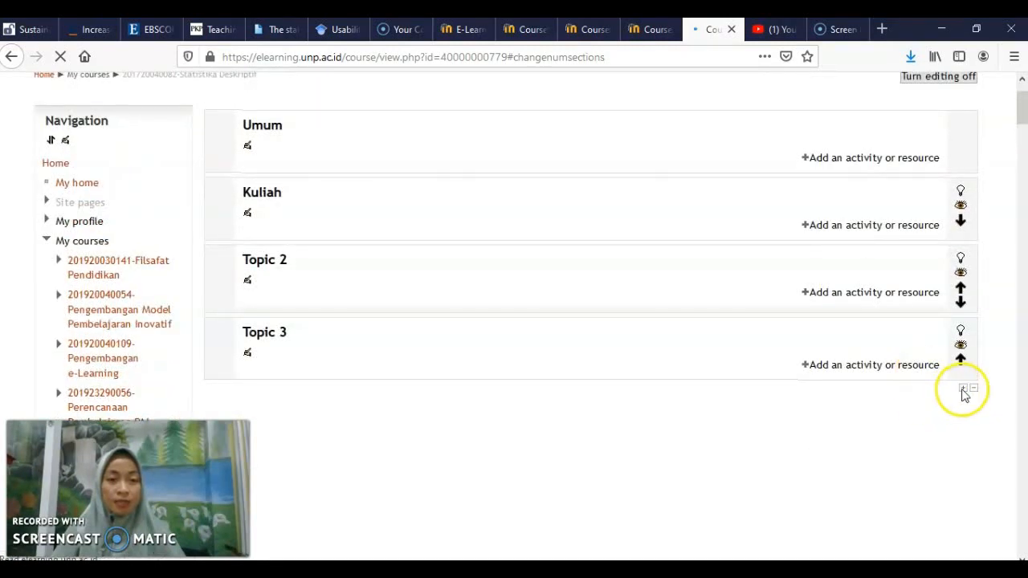
pyautogui.click(963, 390)
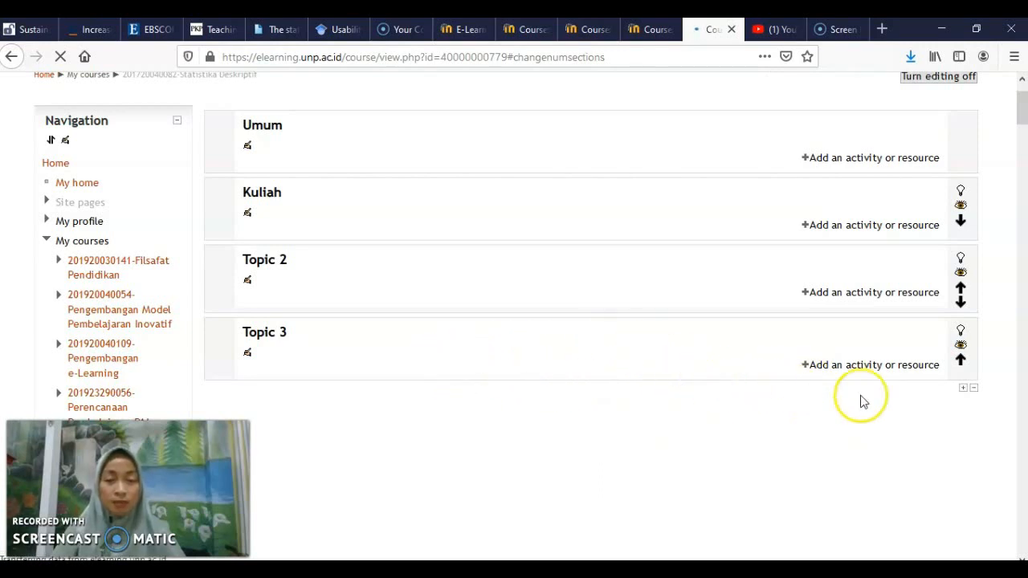
pyautogui.click(963, 390)
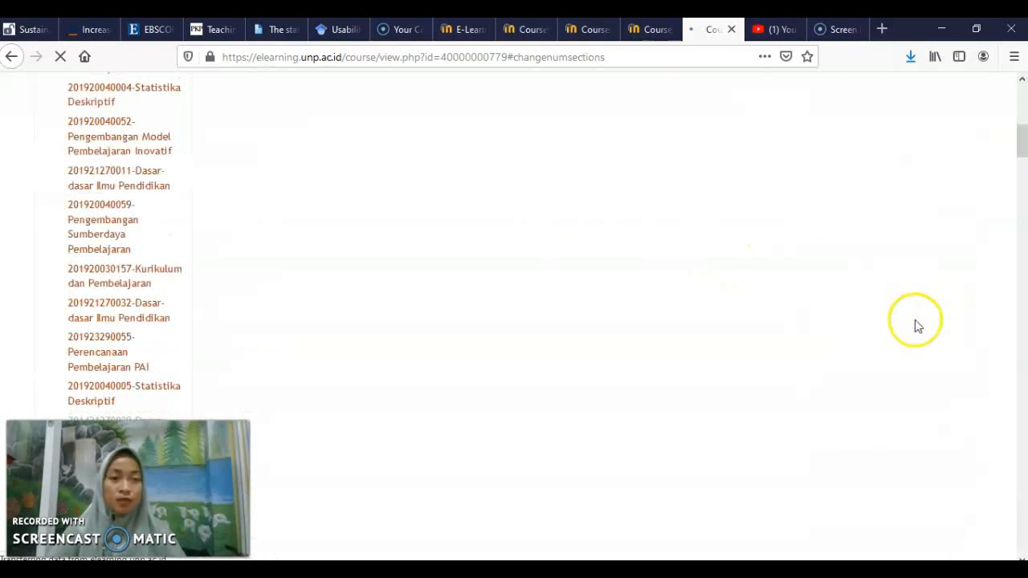
pyautogui.scroll(5, 945, 319)
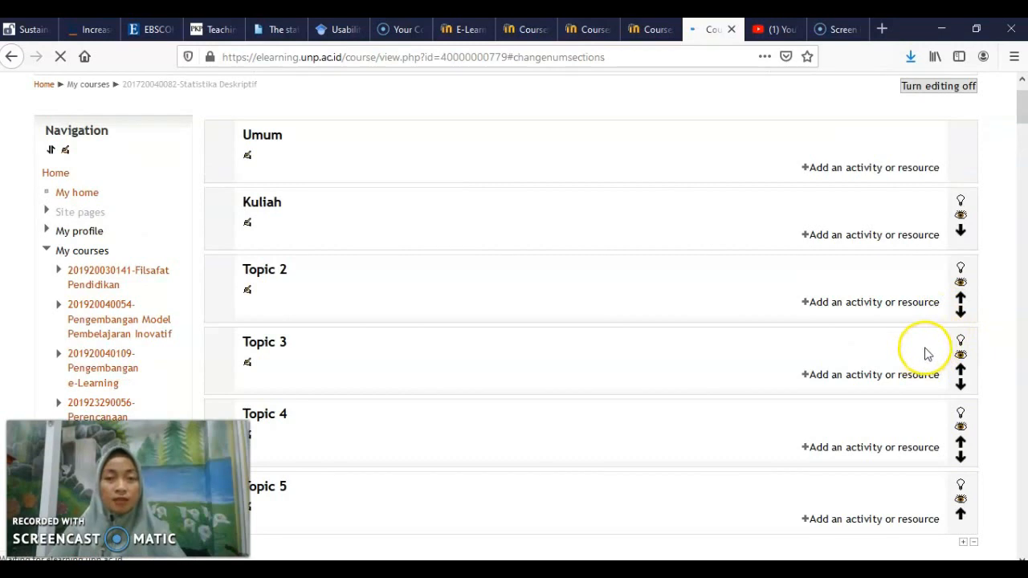
# Replace the default name of the Topic 2 section with "Pertemuan 1" and save it
pyautogui.click(249, 290)
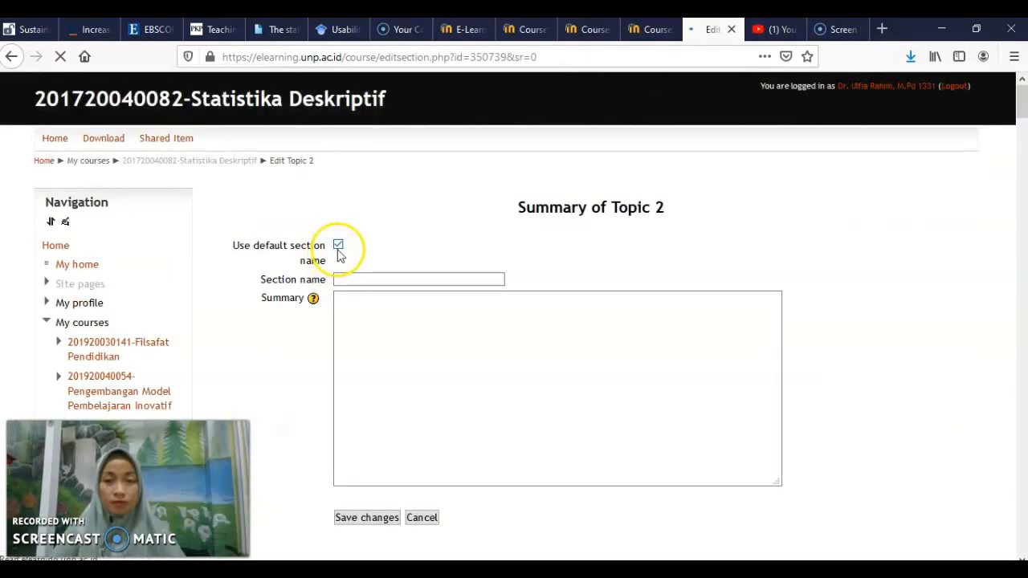
pyautogui.click(338, 247)
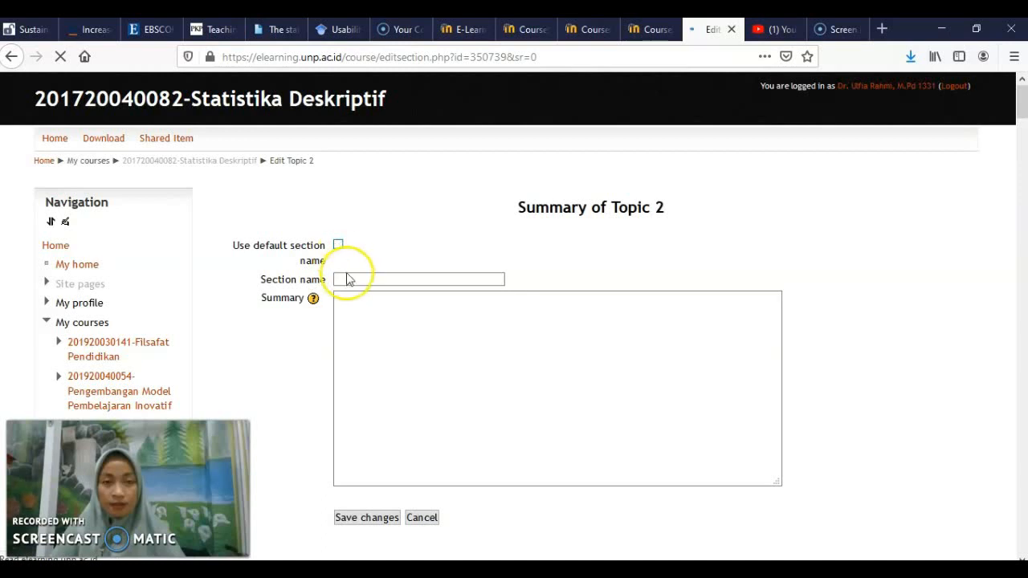
pyautogui.click(349, 277)
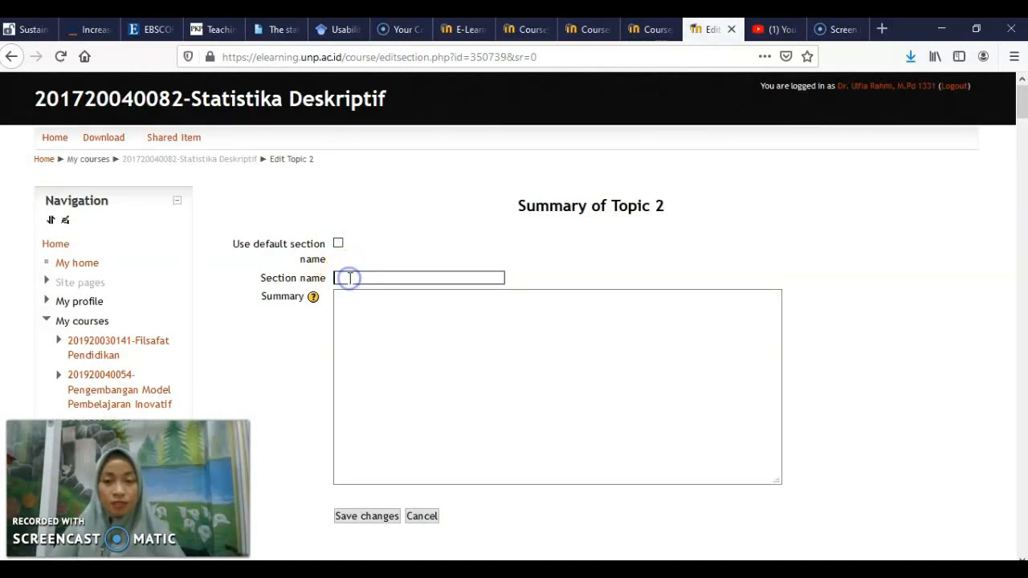
pyautogui.write('P')
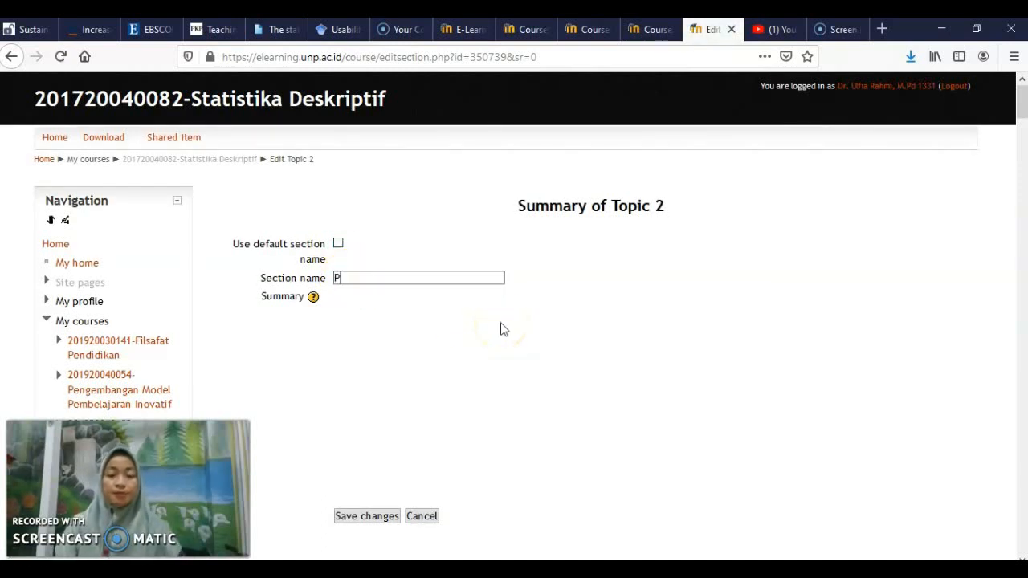
pyautogui.write('ertemuan 1')
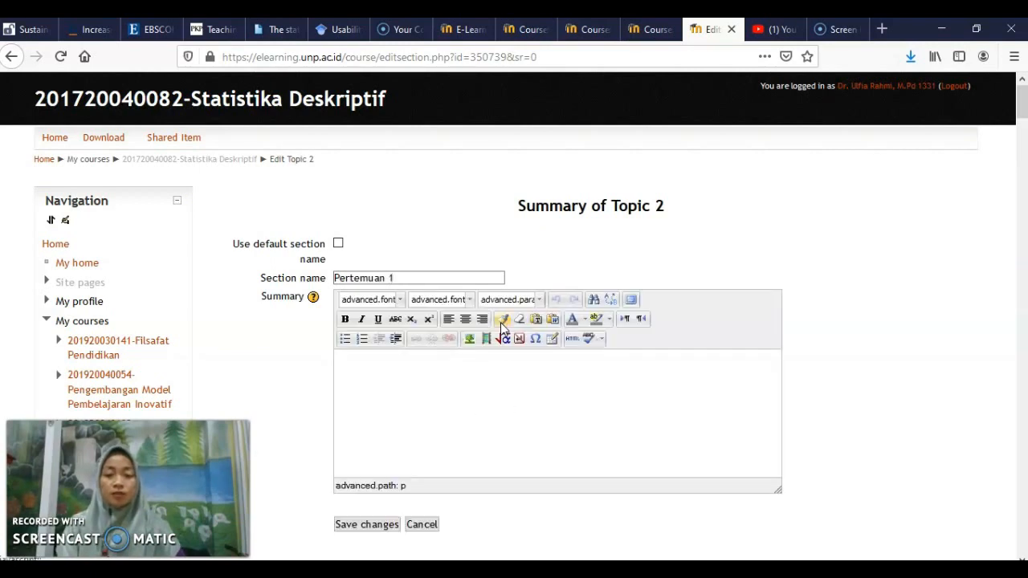
pyautogui.click(487, 367)
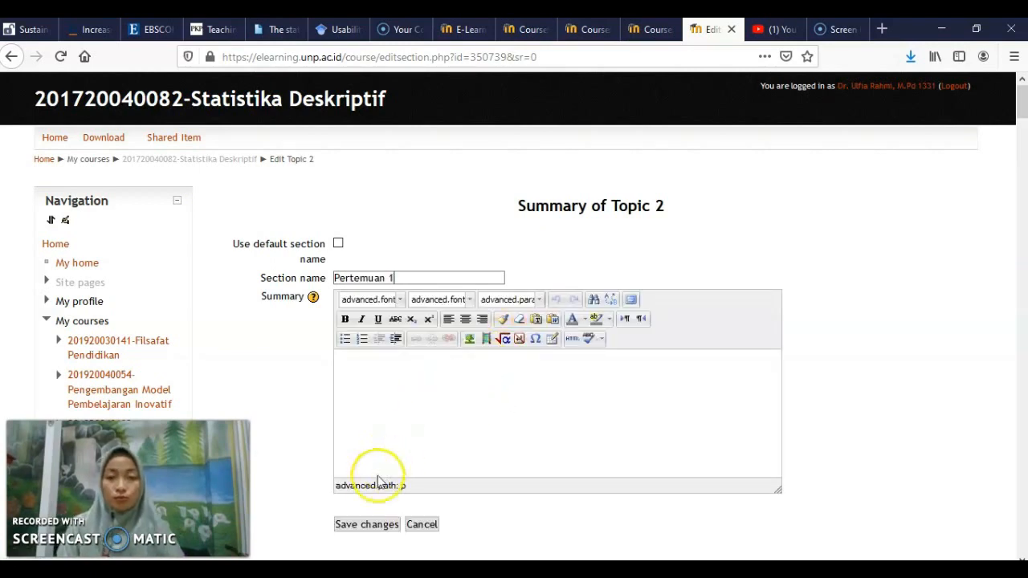
pyautogui.click(383, 525)
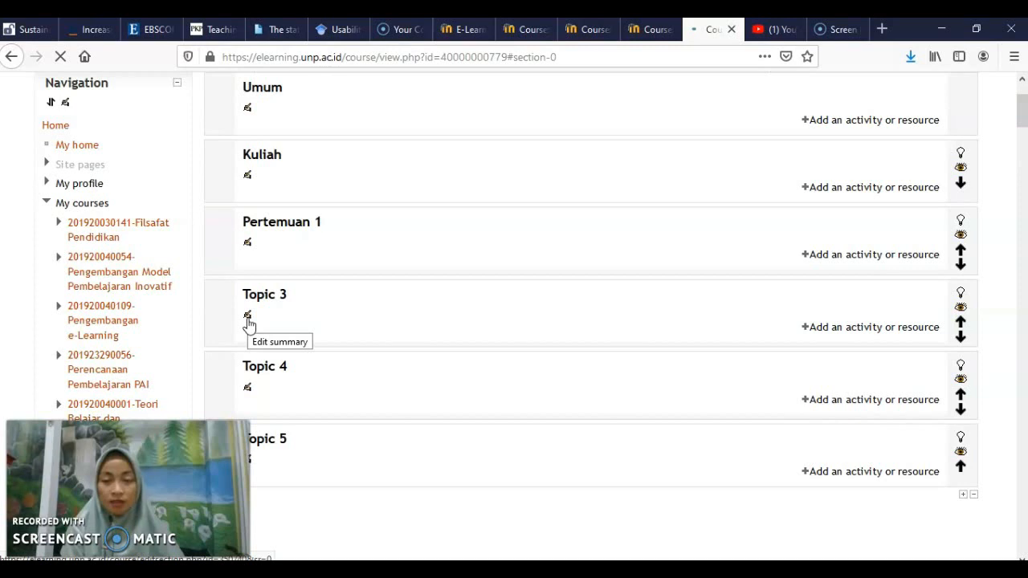
# Replace the default name of the Topic 3 section with "Pertemuan 2" and save it
pyautogui.click(249, 312)
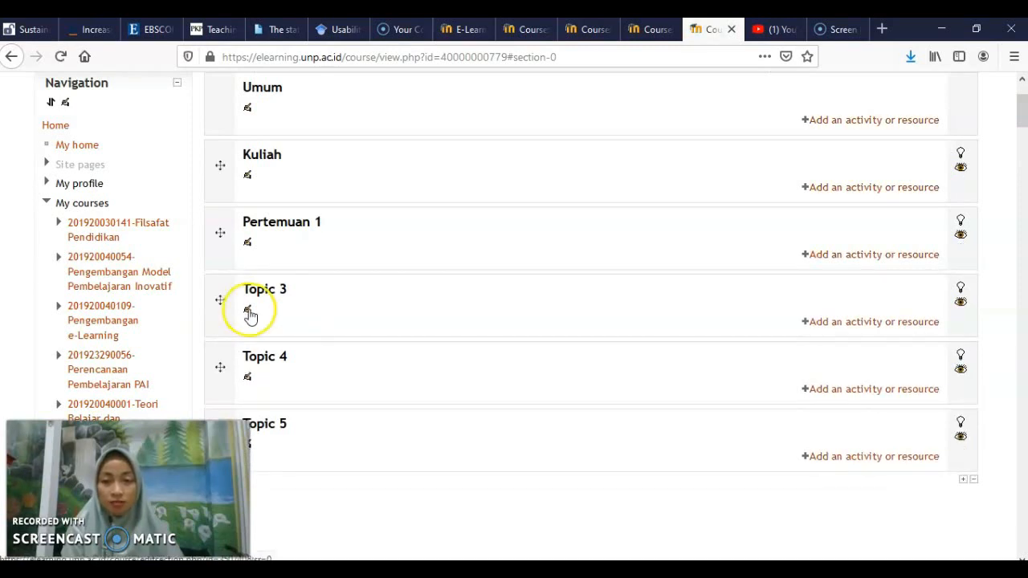
pyautogui.click(248, 314)
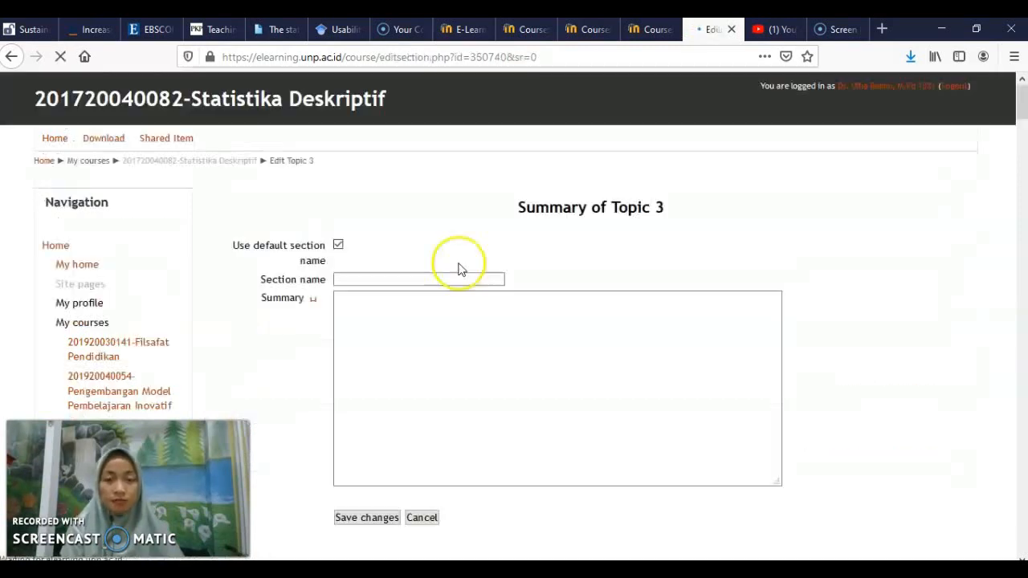
pyautogui.click(338, 245)
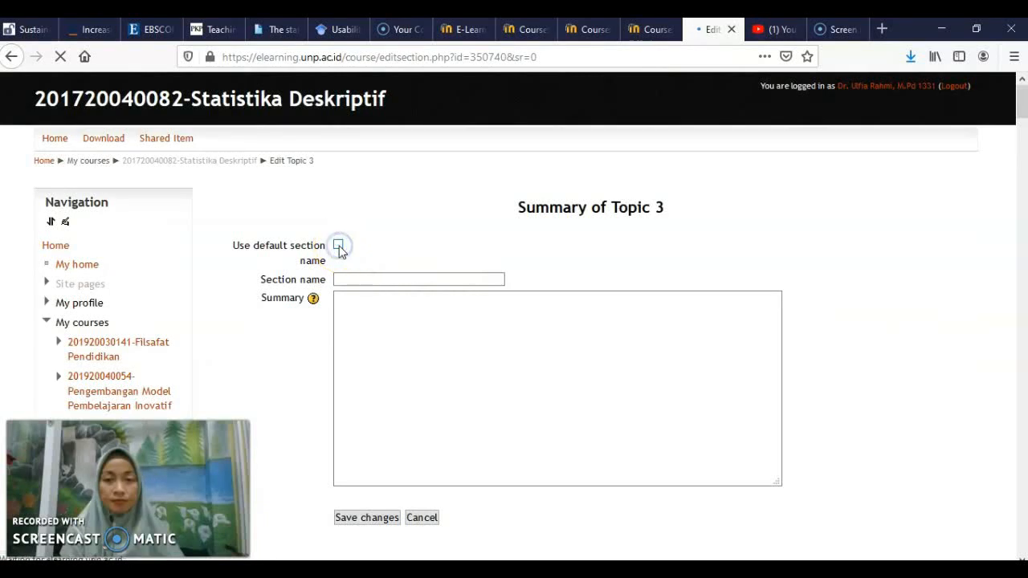
pyautogui.click(358, 278)
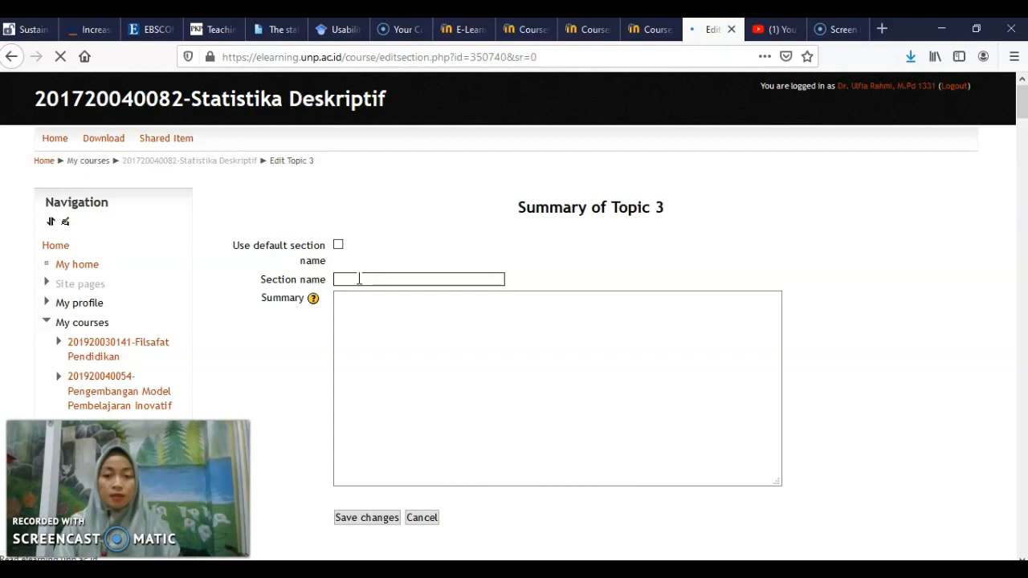
pyautogui.write('Pertemuan 2')
pyautogui.click(409, 353)
pyautogui.click(370, 508)
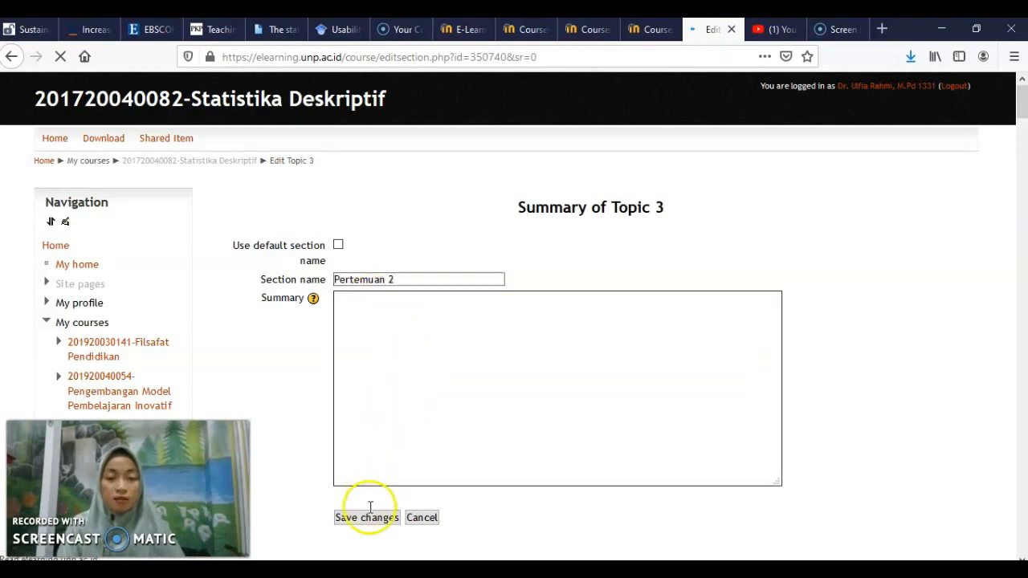
pyautogui.click(371, 518)
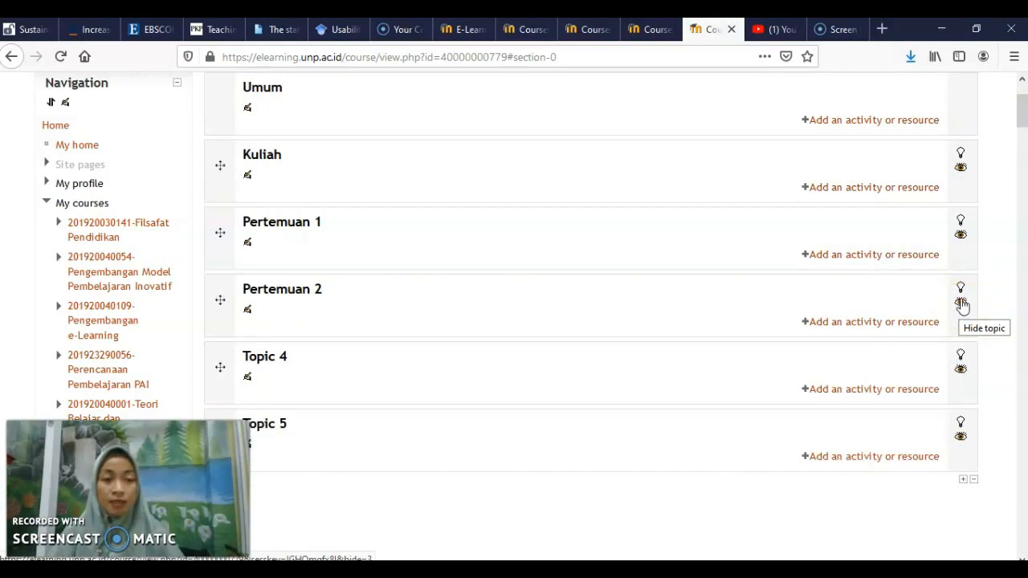
# Hide the Pertemuan 2, Topic 4 and Topic 5 sections, and make Pertemuan 2 visible again
pyautogui.click(963, 304)
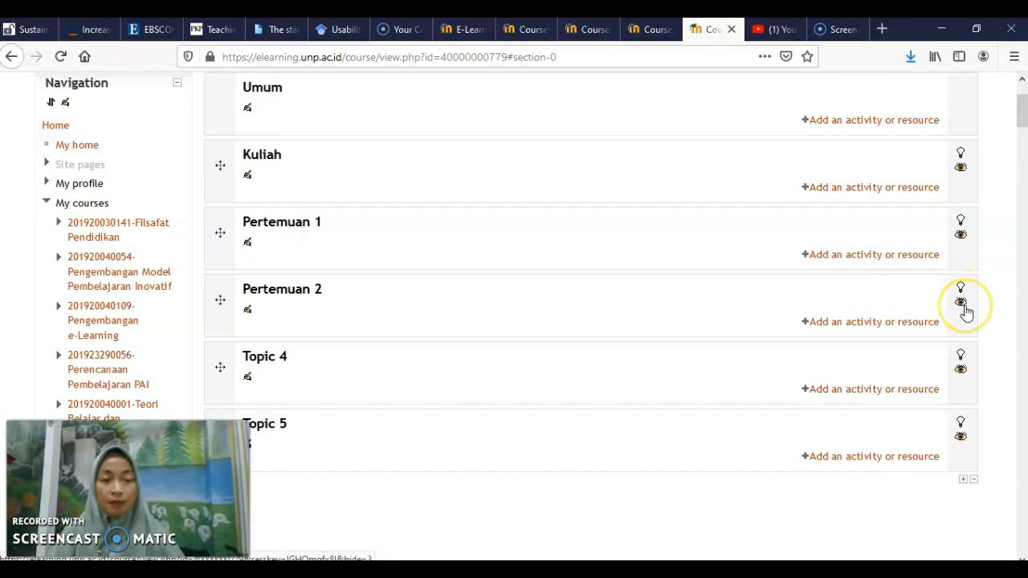
pyautogui.click(961, 309)
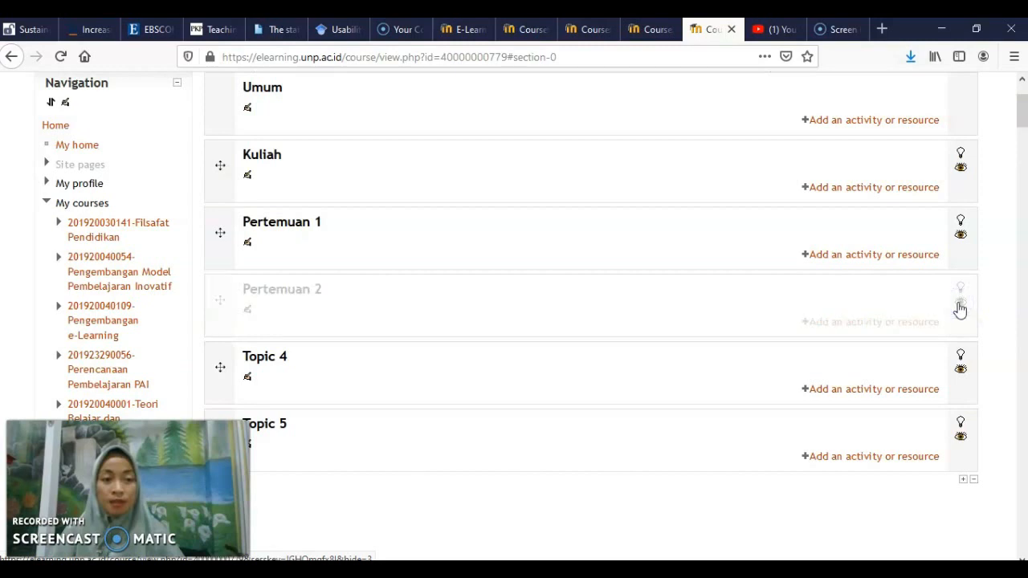
pyautogui.click(963, 309)
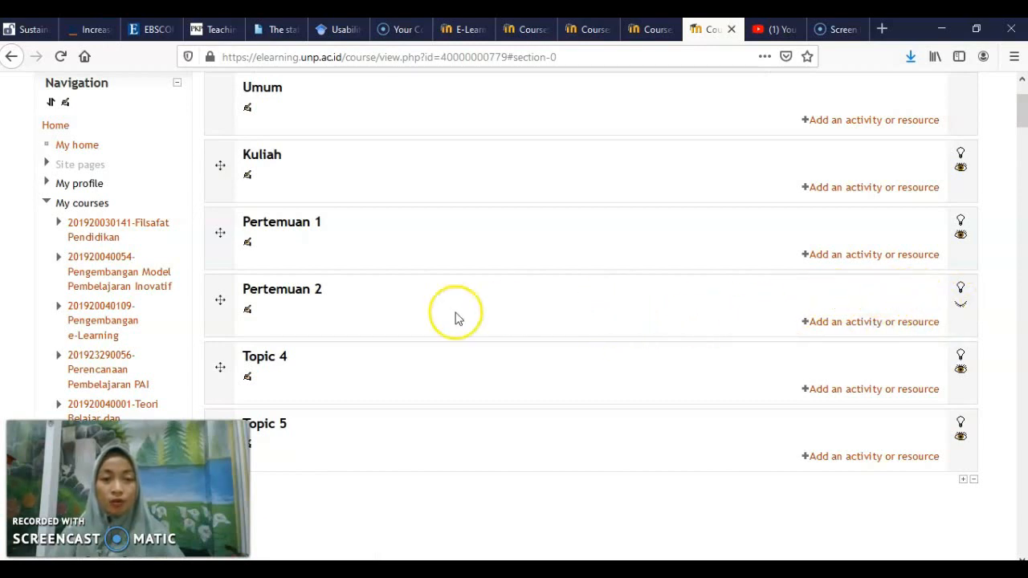
pyautogui.click(961, 373)
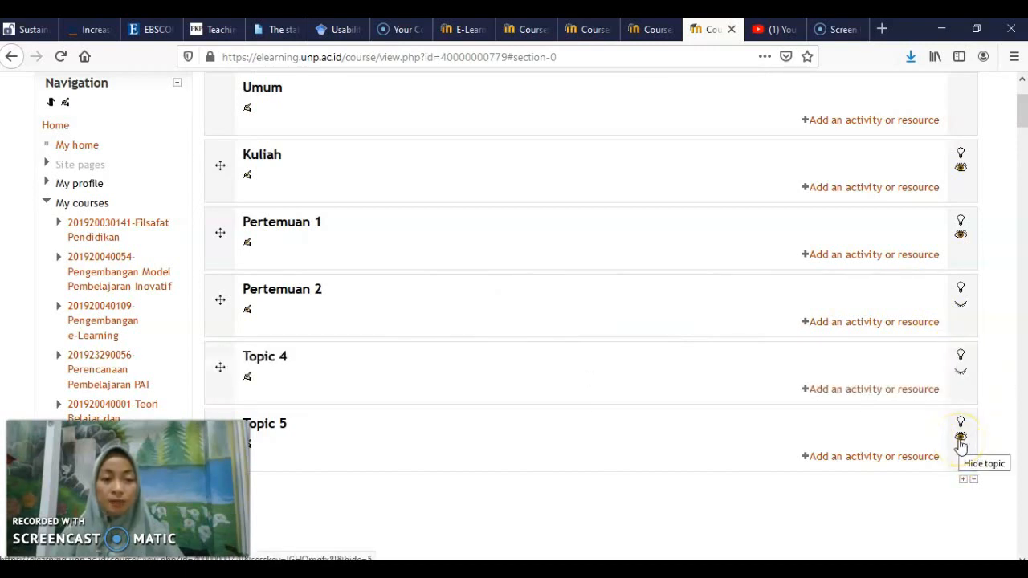
pyautogui.click(961, 440)
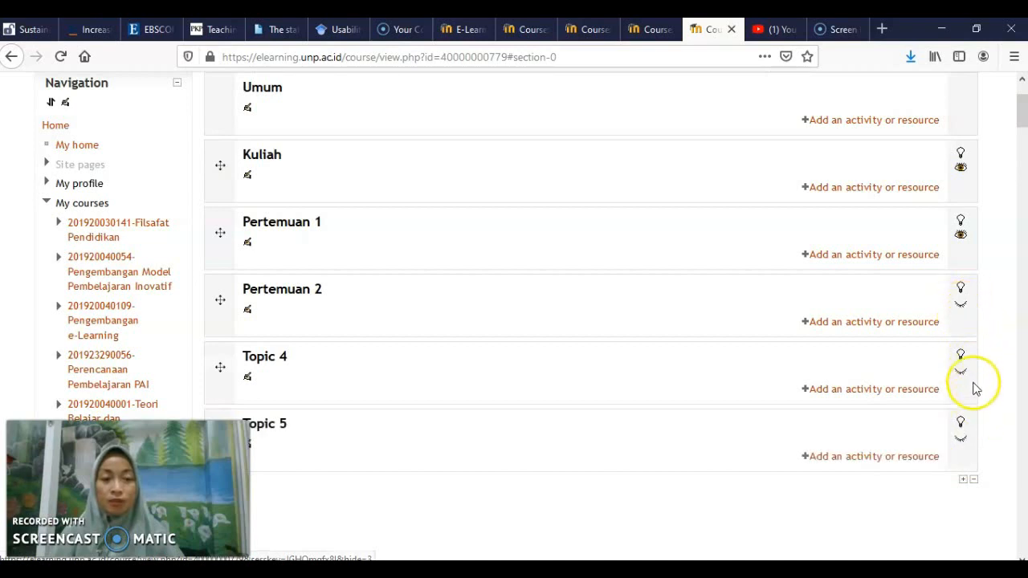
pyautogui.click(961, 309)
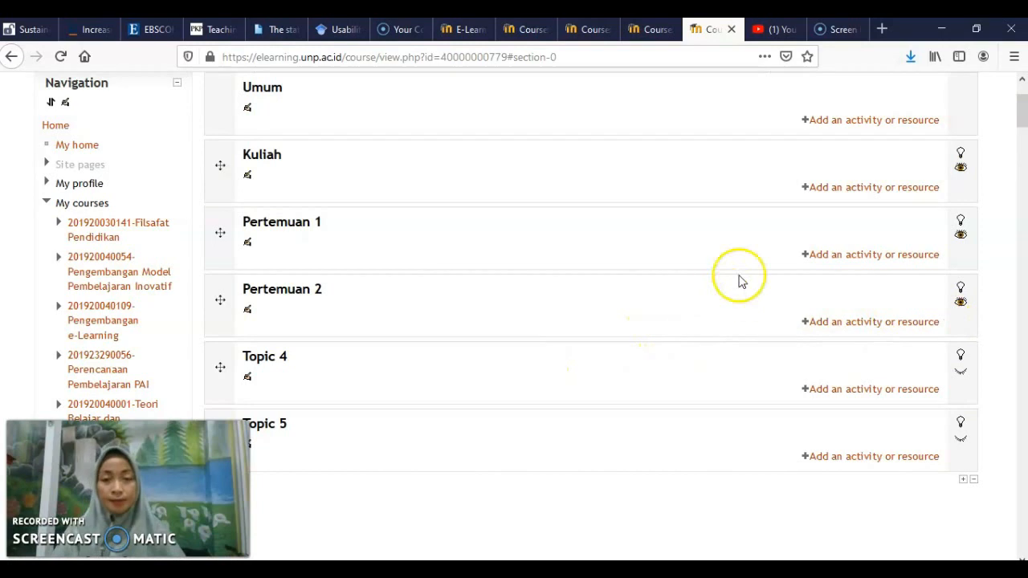
# Rename the Umum section as "Deskripsi Mata Kuliah" and save it with the summary "Tuliskan deskripsi mata kuliah selama satu semester"
pyautogui.scroll(2, 740, 281)
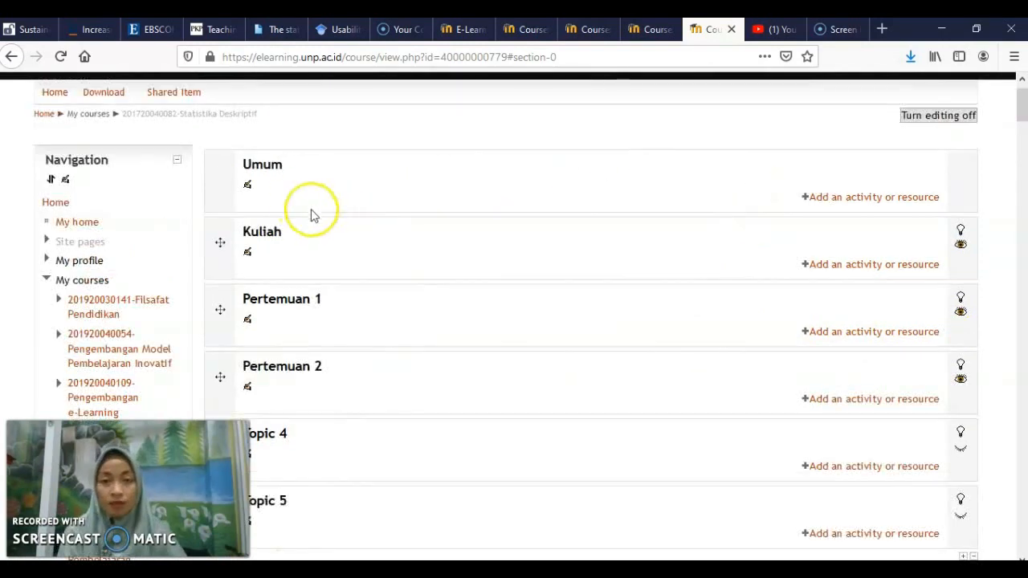
pyautogui.click(249, 189)
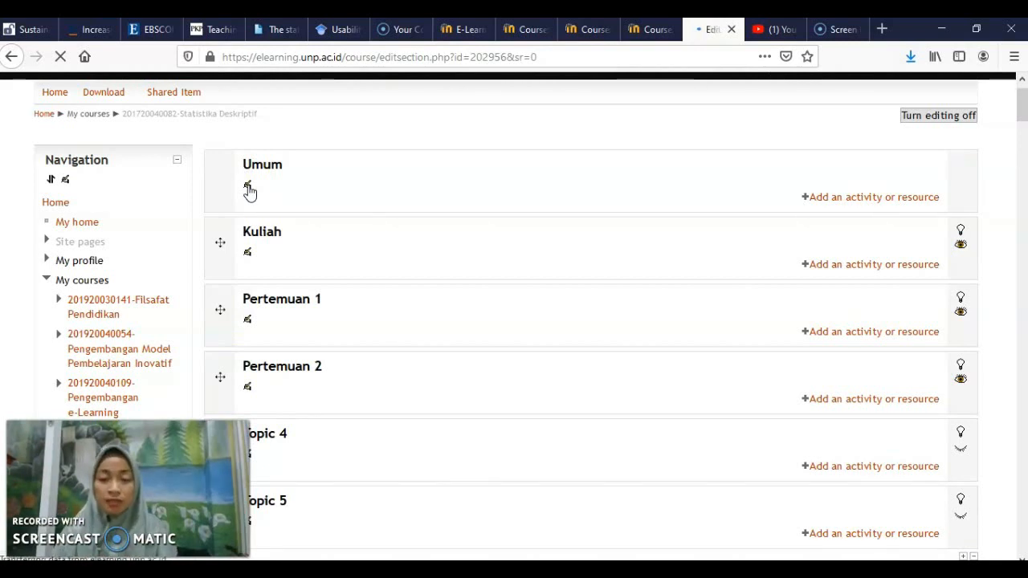
pyautogui.write('Deskripsi Mata Kuliah')
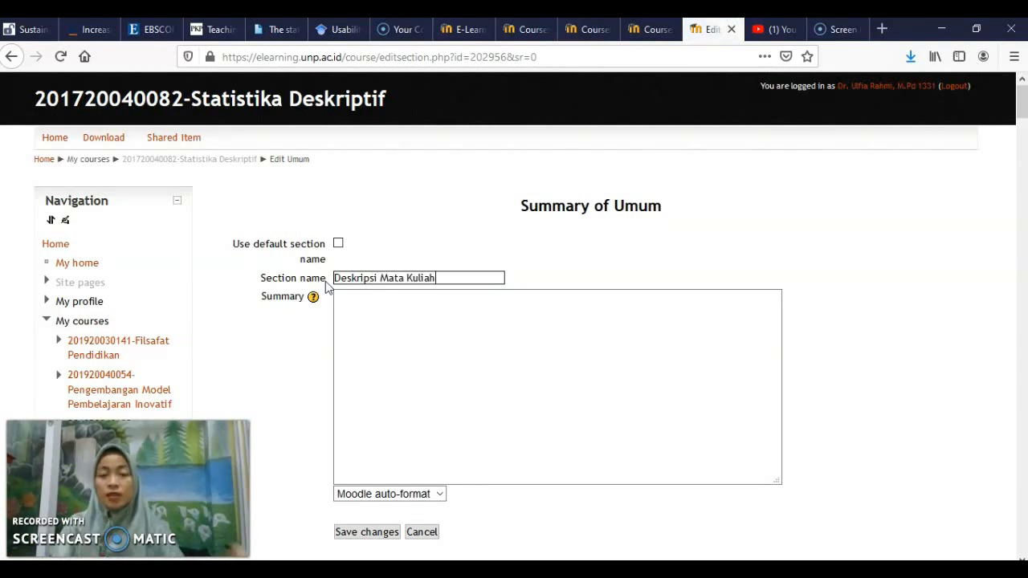
pyautogui.click(425, 344)
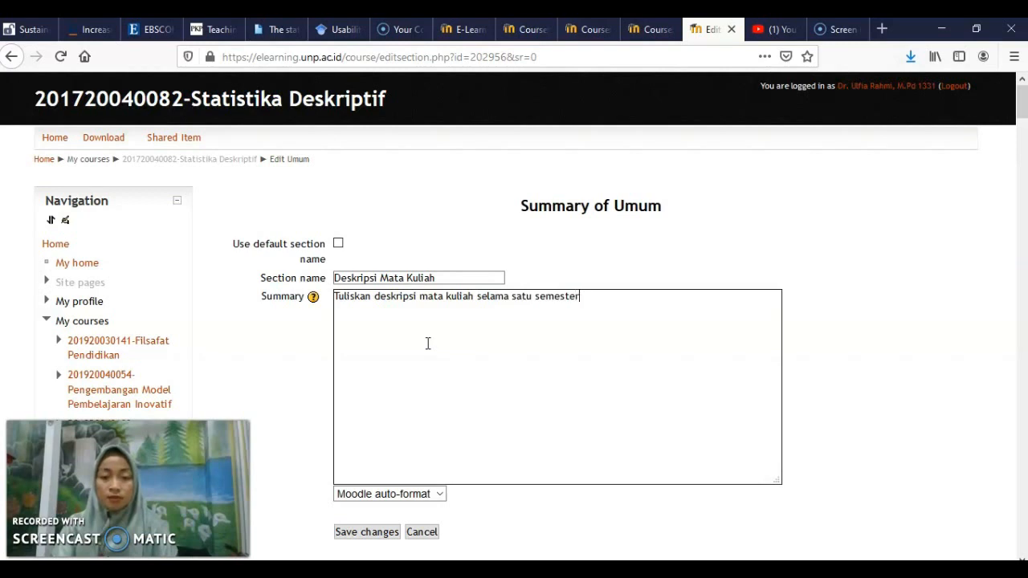
pyautogui.click(366, 533)
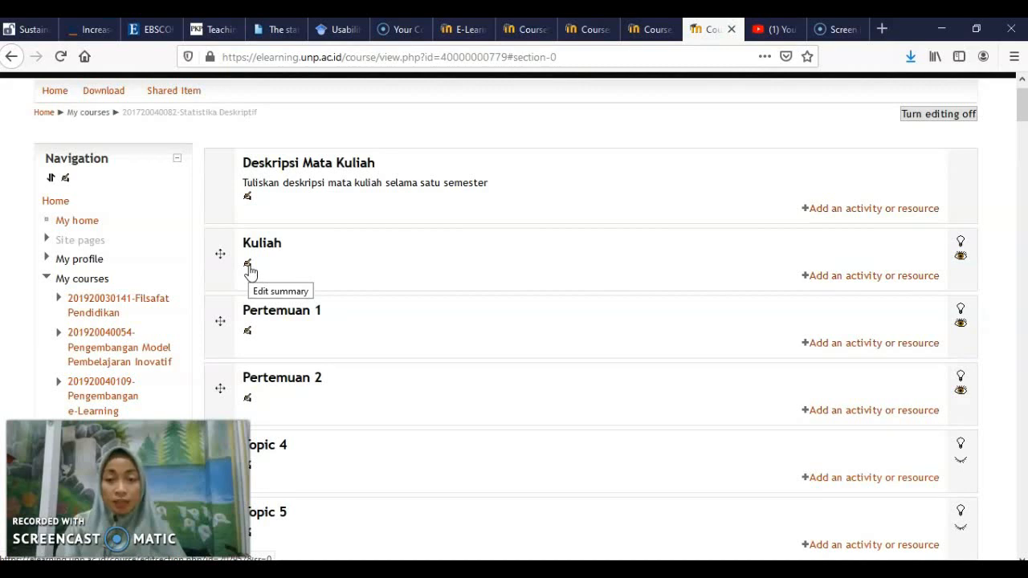
# Rename the Kuliah section as "Capaian Pembelajaran" and save it with the summary "Setelah mempelajari mata kuliah ini mahasiswa ..."
pyautogui.click(249, 266)
pyautogui.doubleClick(352, 278)
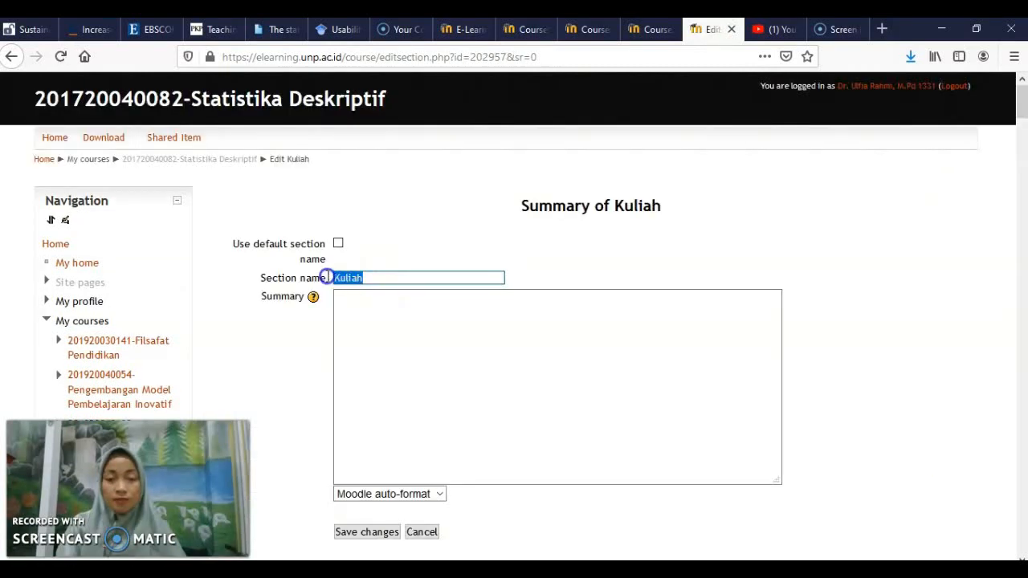
pyautogui.write('Capaian Pe')
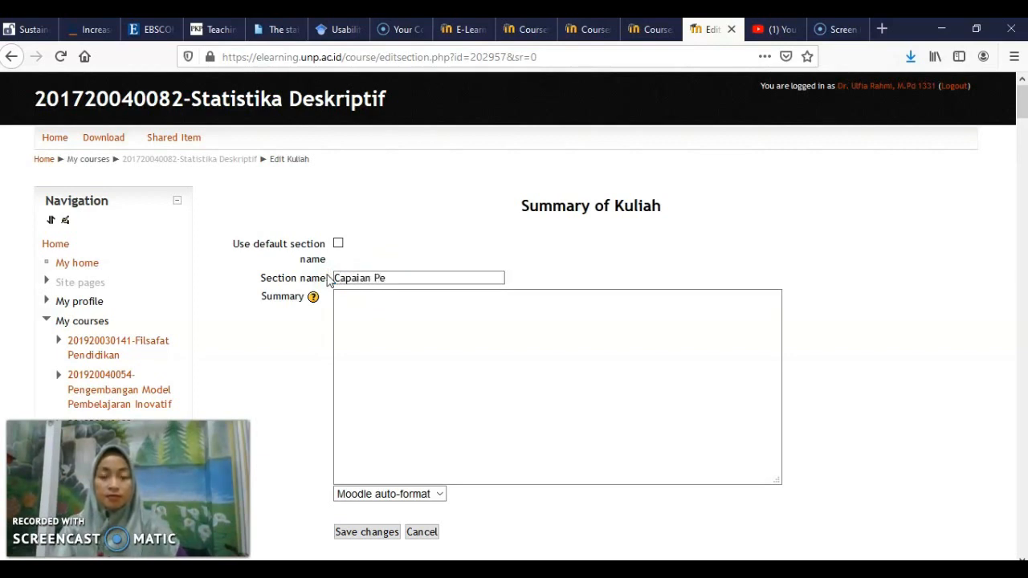
pyautogui.write('mbelajaran')
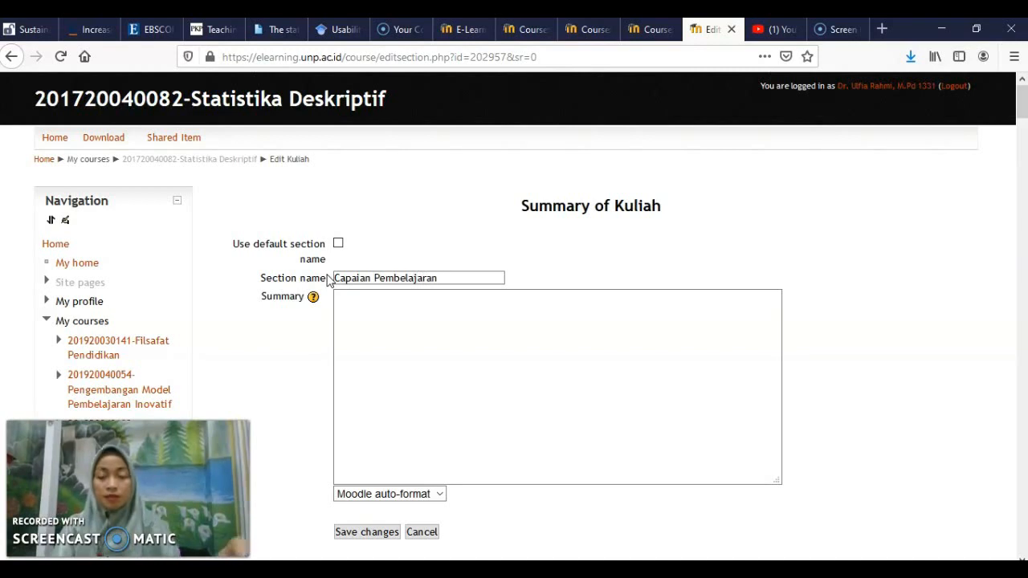
pyautogui.click(388, 322)
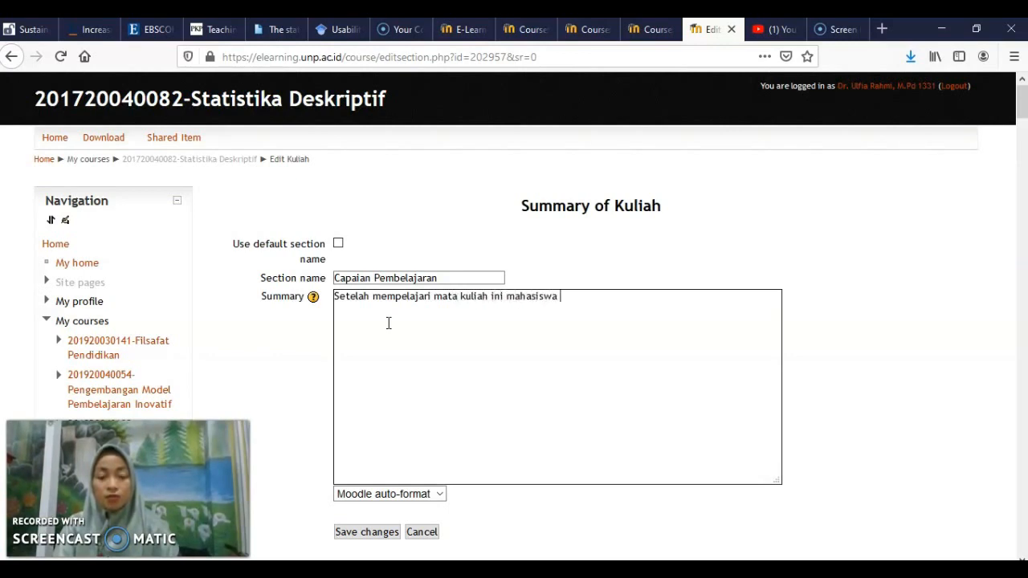
pyautogui.click(472, 404)
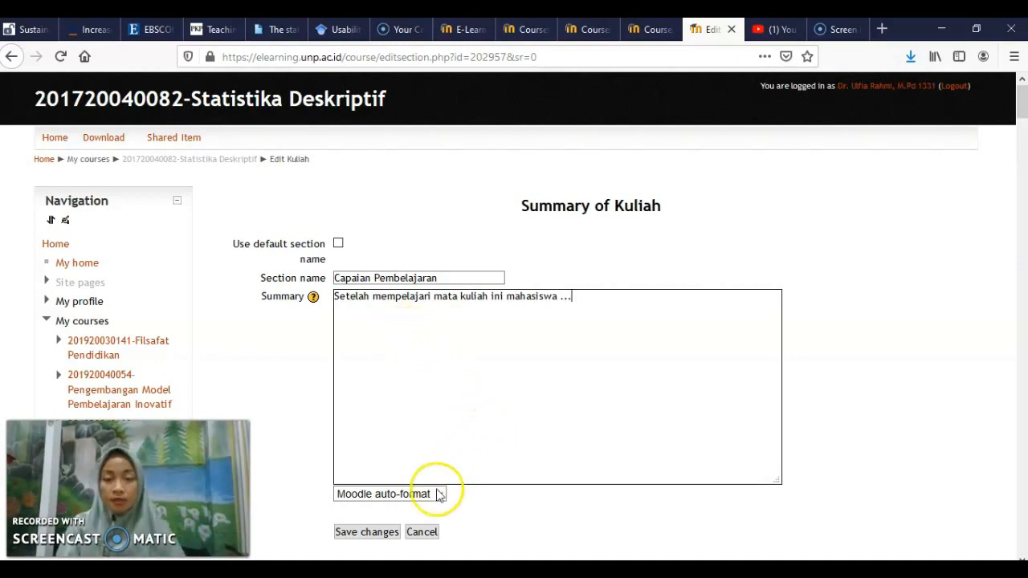
pyautogui.click(384, 535)
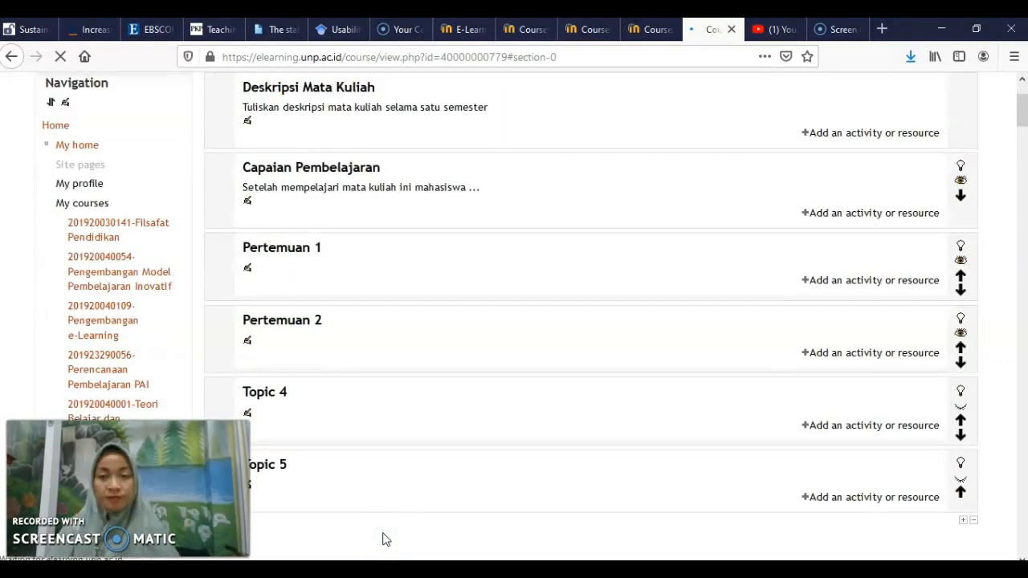
# Start adding a File resource to the Capaian Pembelajaran section, after checking the same section in the finished example course
pyautogui.click(660, 36)
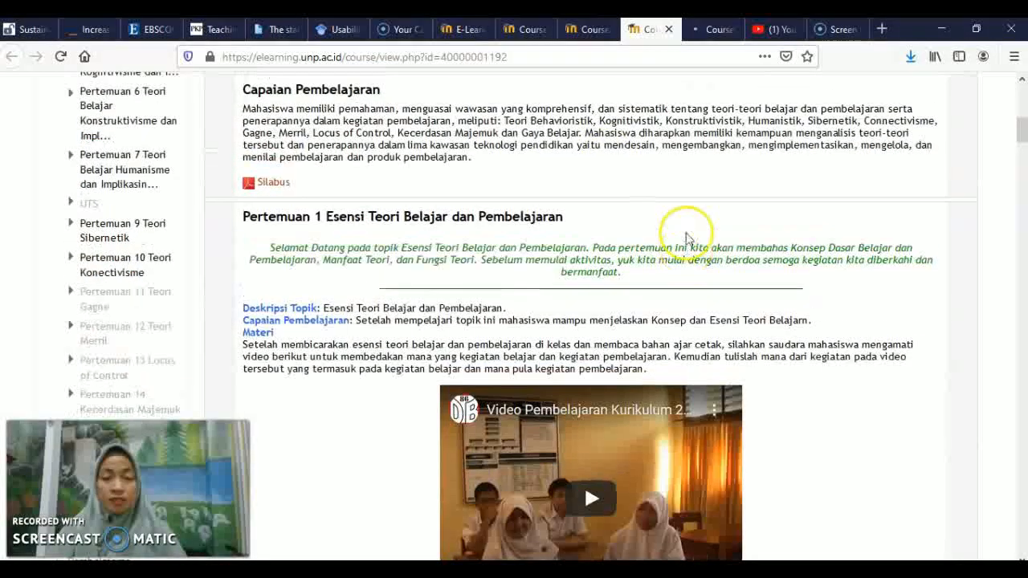
pyautogui.scroll(3, 686, 238)
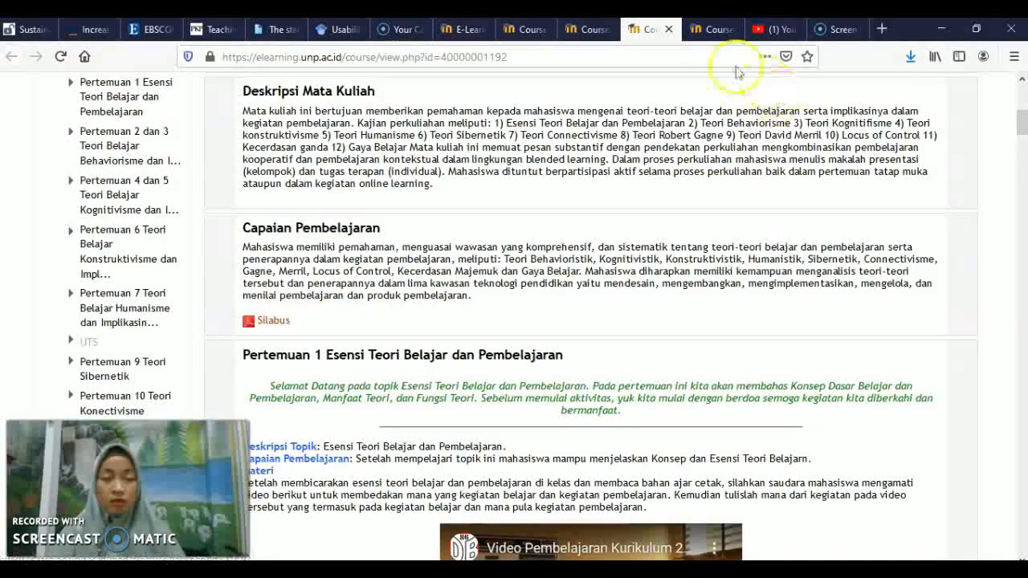
pyautogui.click(705, 29)
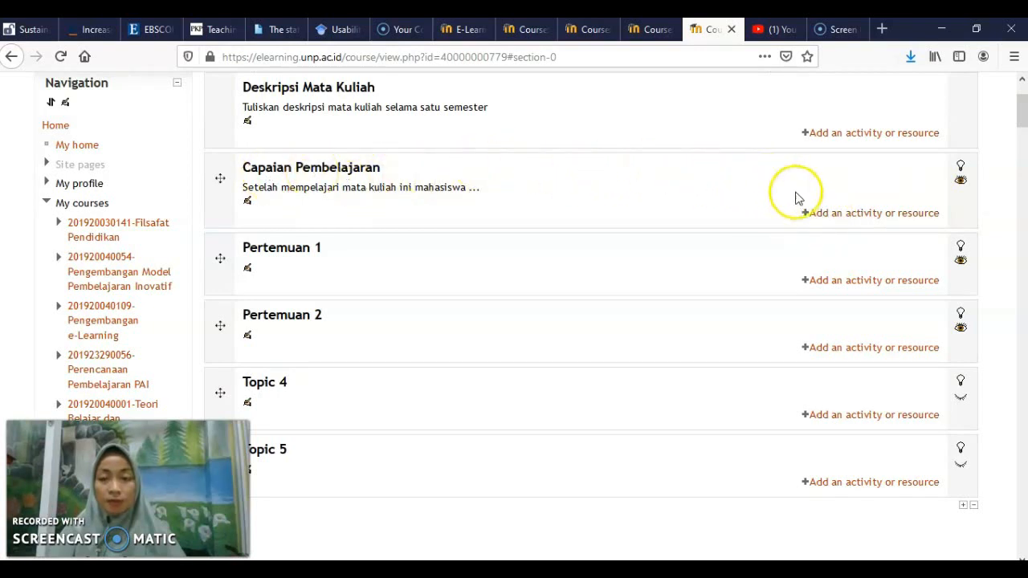
pyautogui.click(829, 215)
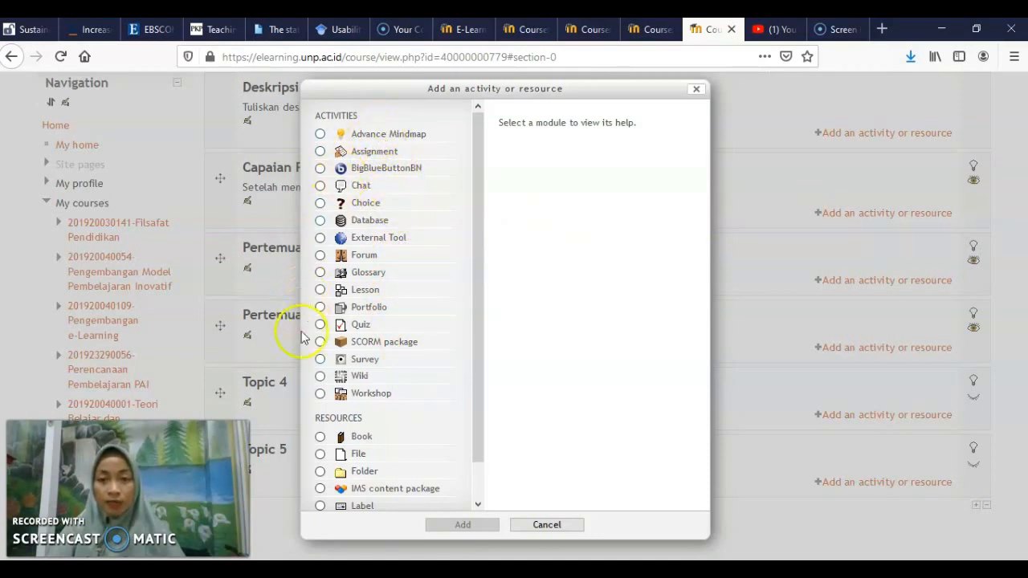
pyautogui.moveTo(480, 404); pyautogui.dragTo(482, 441)
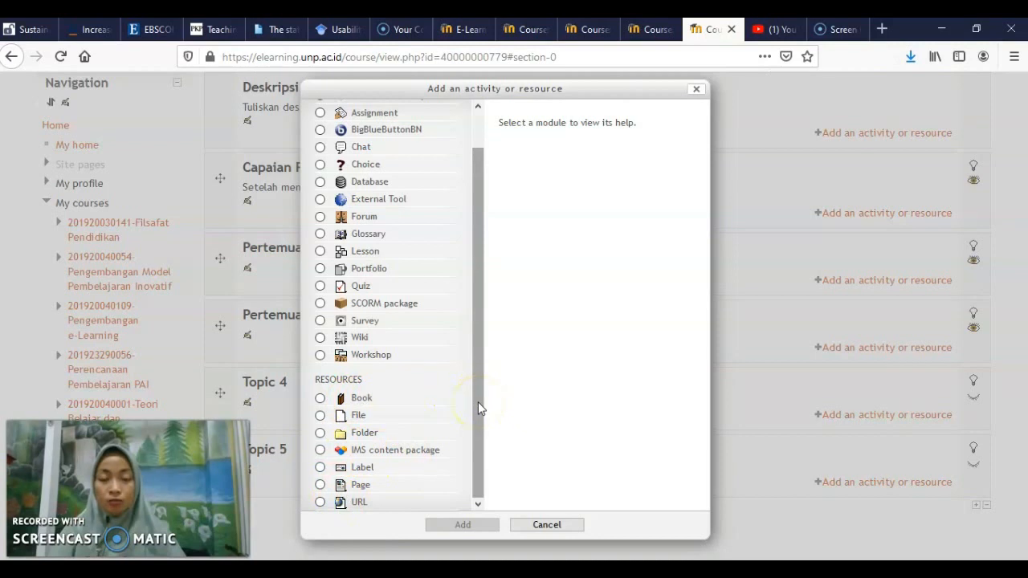
pyautogui.click(360, 418)
pyautogui.click(479, 526)
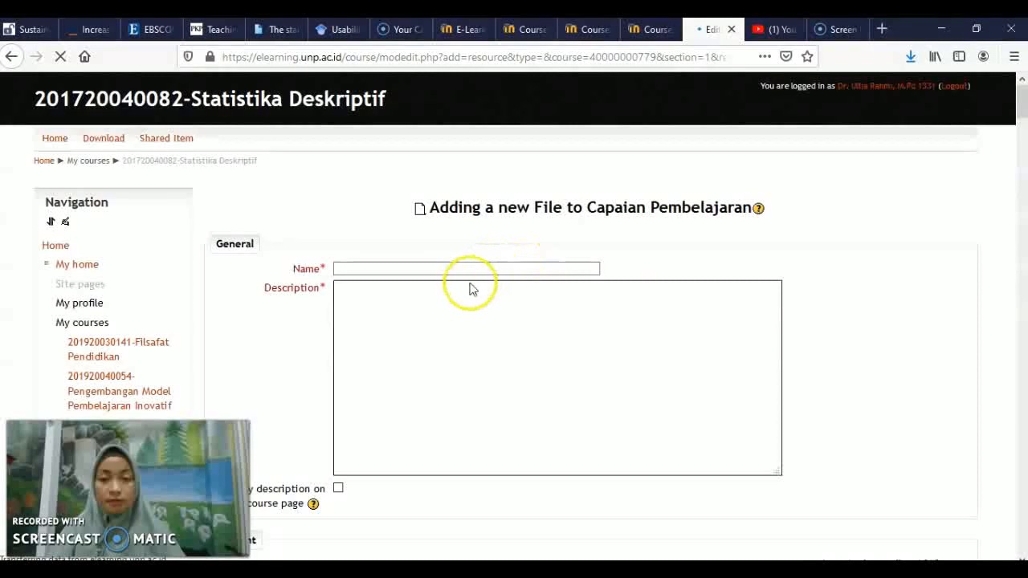
# Name the new file resource "Silabus" and describe it as "Silahkankan download dan dipedomani untuk semester ini"
pyautogui.click(462, 269)
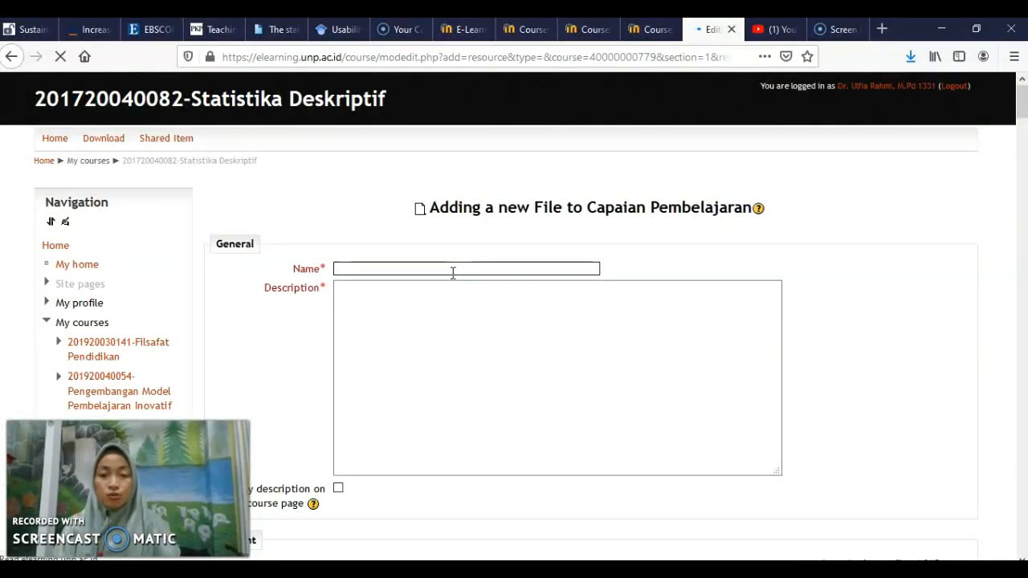
pyautogui.write('S')
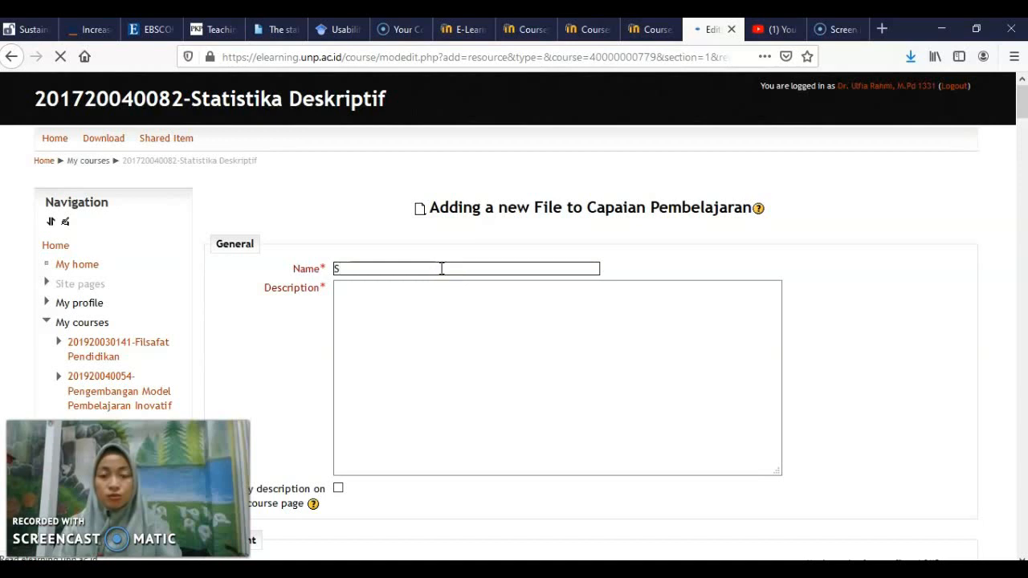
pyautogui.write('ilabus')
pyautogui.click(425, 326)
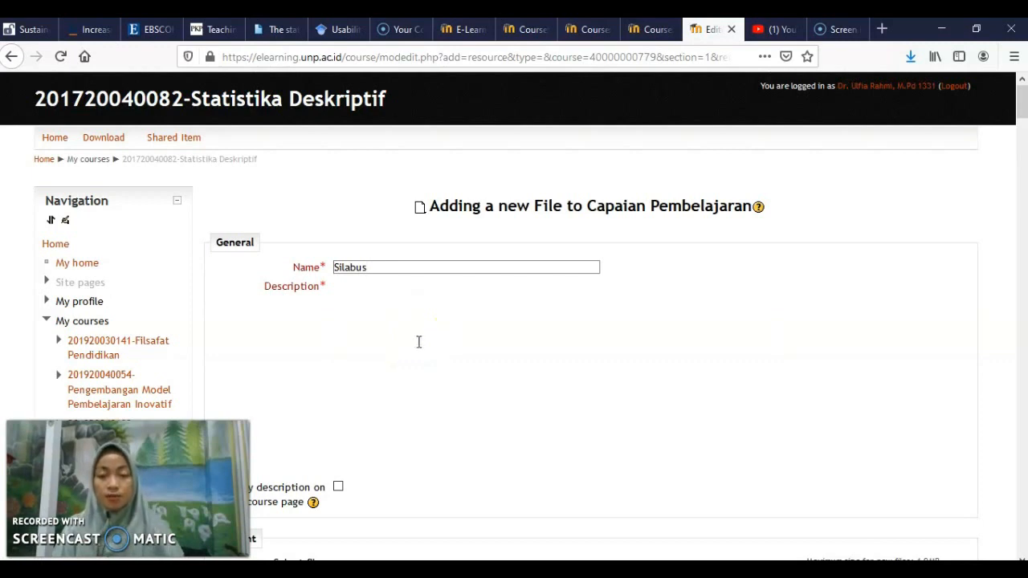
pyautogui.click(419, 345)
pyautogui.click(405, 407)
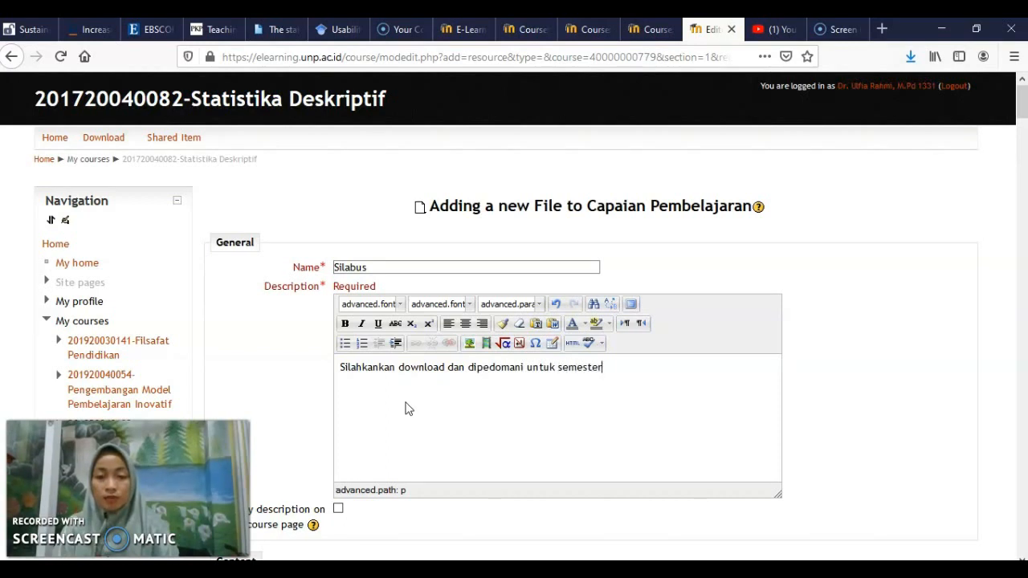
pyautogui.write('ini')
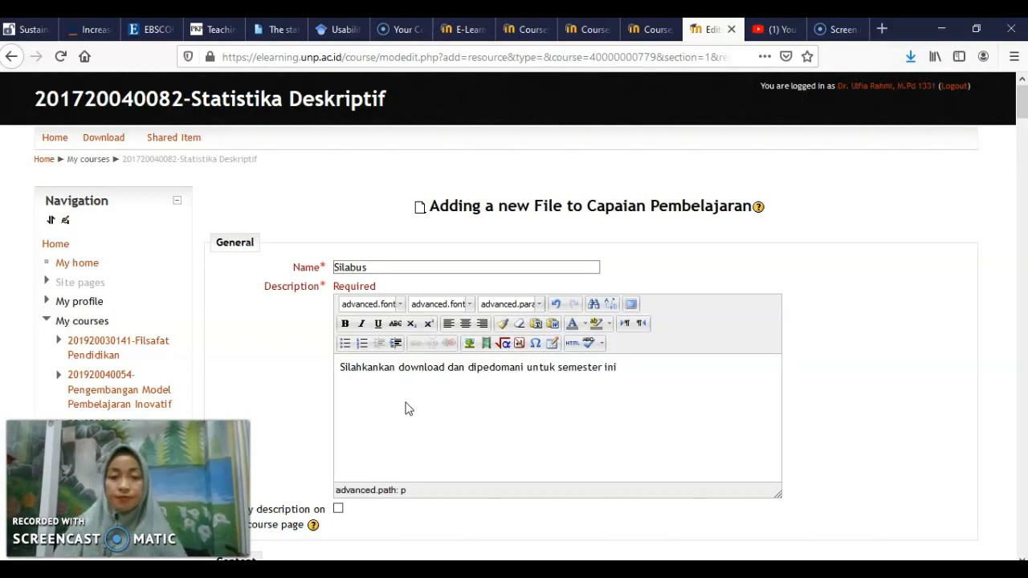
# Choose the PDF file 1 from the Documents folder as the upload for the Silabus resource's content
pyautogui.scroll(-2, 418, 416)
pyautogui.scroll(-5, 436, 429)
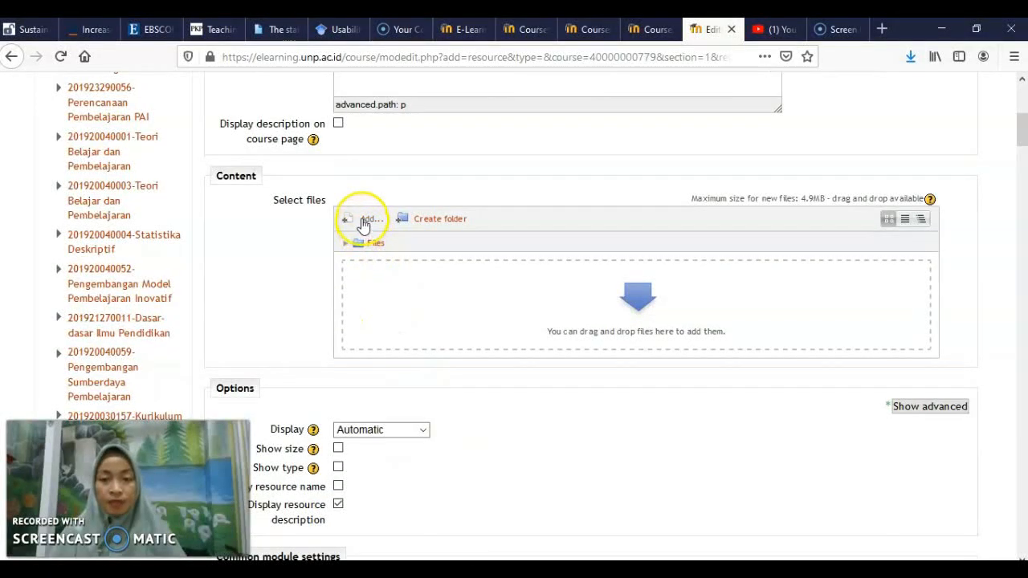
pyautogui.click(368, 224)
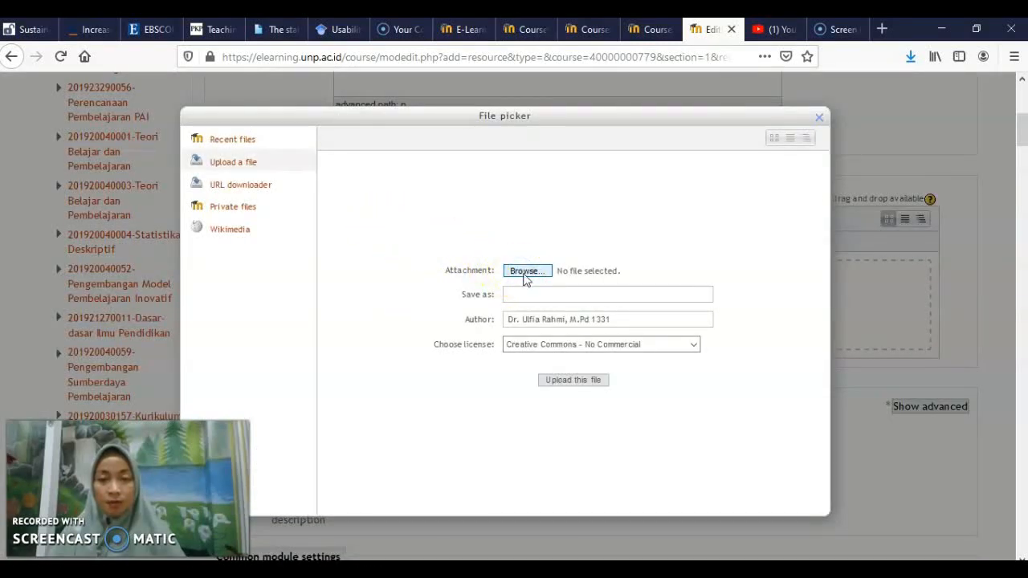
pyautogui.click(484, 264)
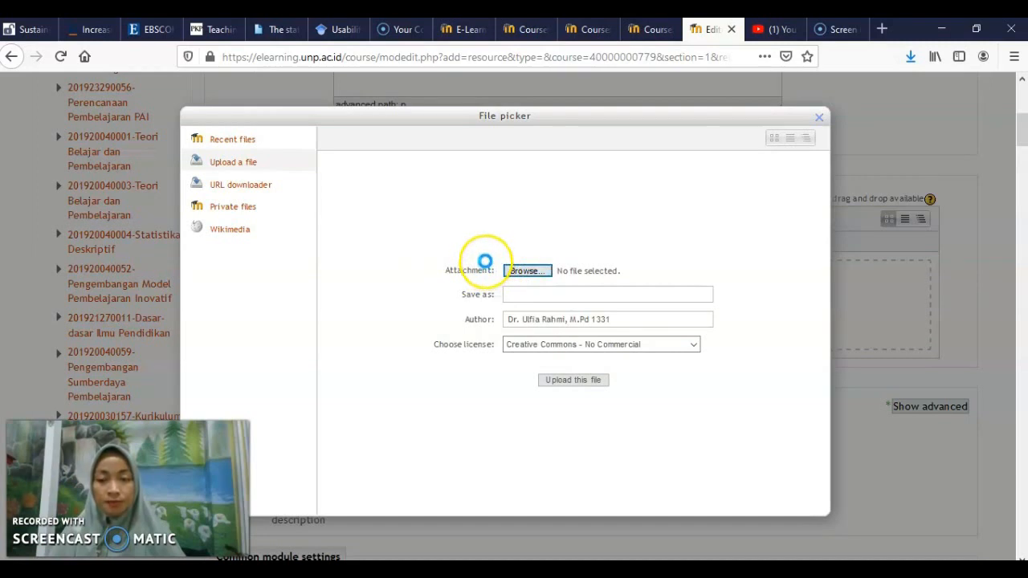
pyautogui.click(156, 297)
pyautogui.click(372, 357)
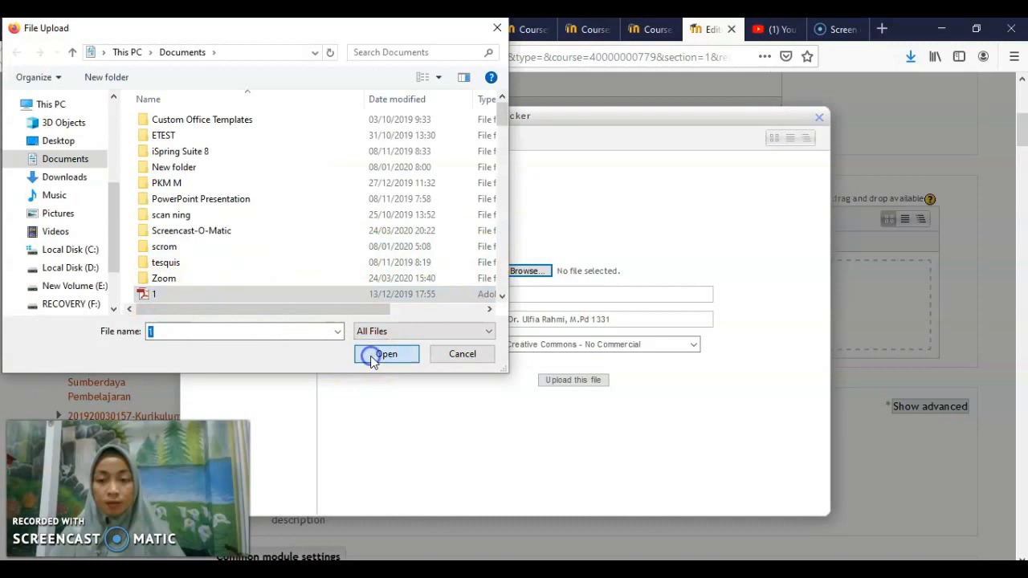
# Upload the chosen PDF under the name "silabus" and save the resource, returning to the course page
pyautogui.click(524, 293)
pyautogui.write('na')
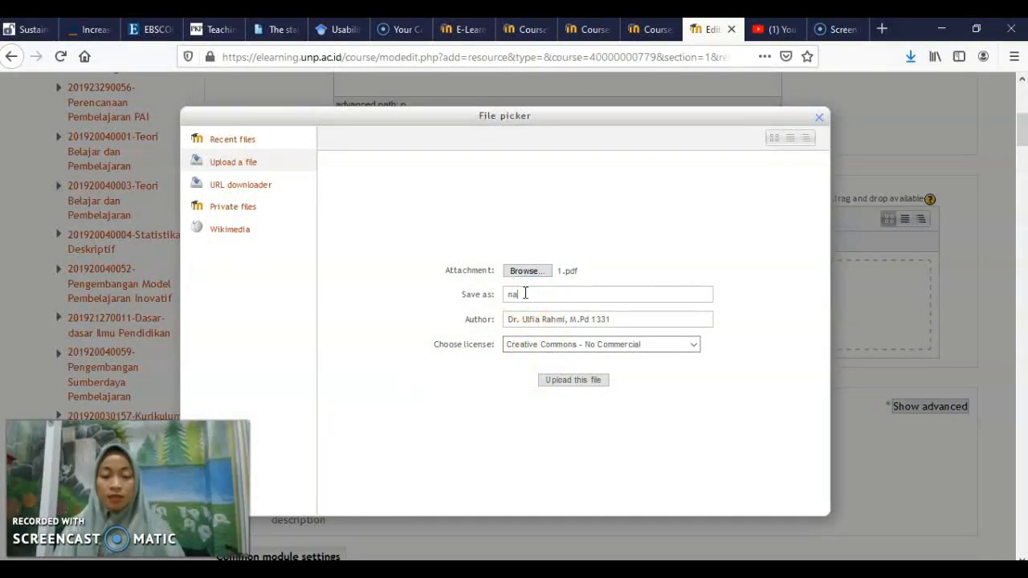
pyautogui.press('BackSpace')
pyautogui.press('BackSpace')
pyautogui.write('sila')
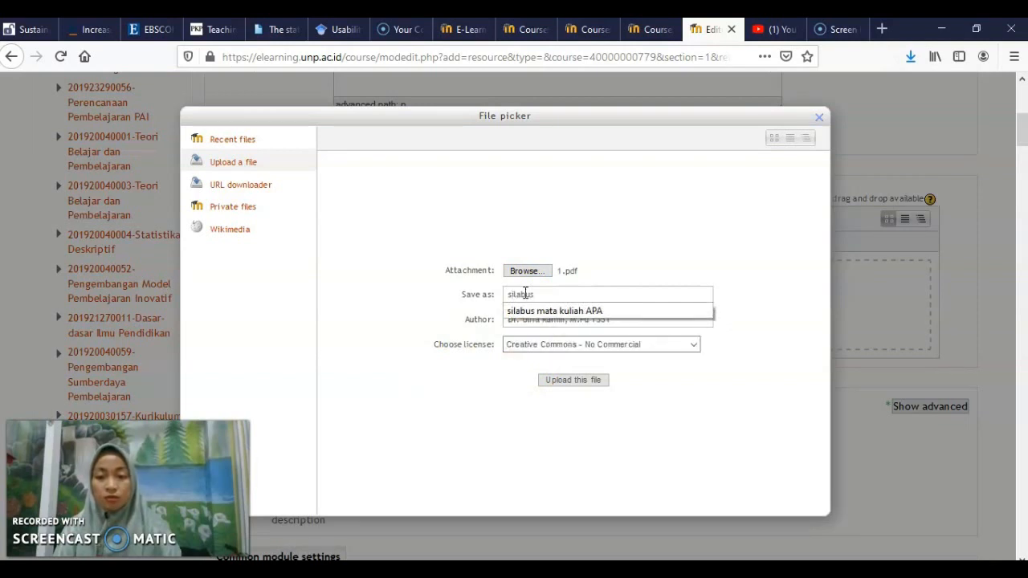
pyautogui.write('bus')
pyautogui.click(567, 382)
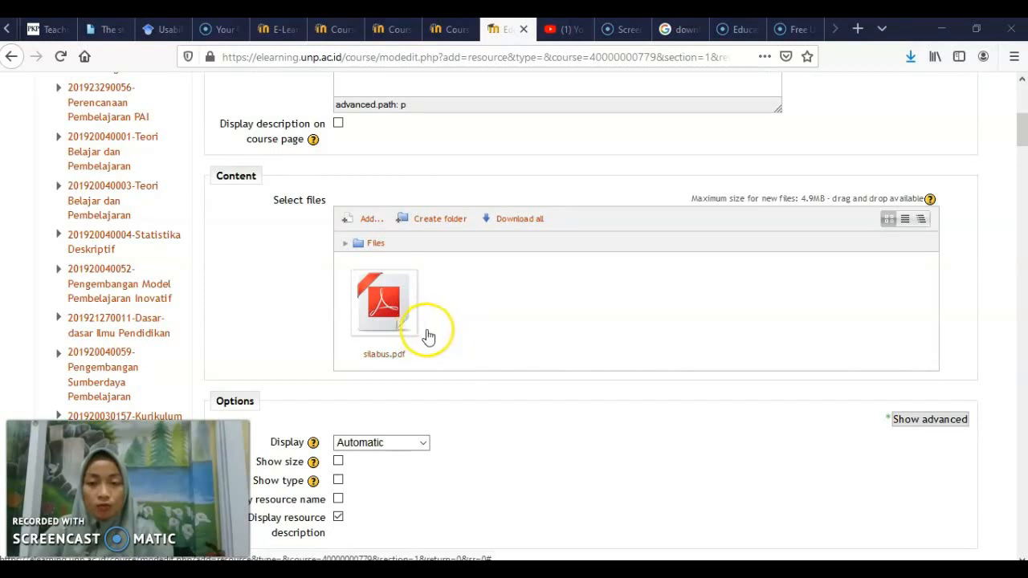
pyautogui.scroll(-5, 428, 343)
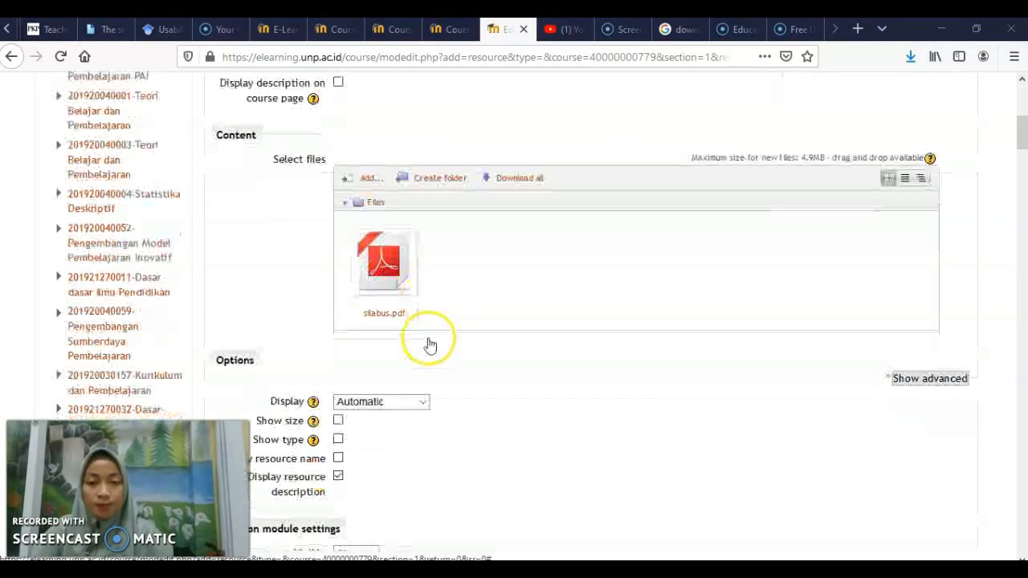
pyautogui.click(411, 423)
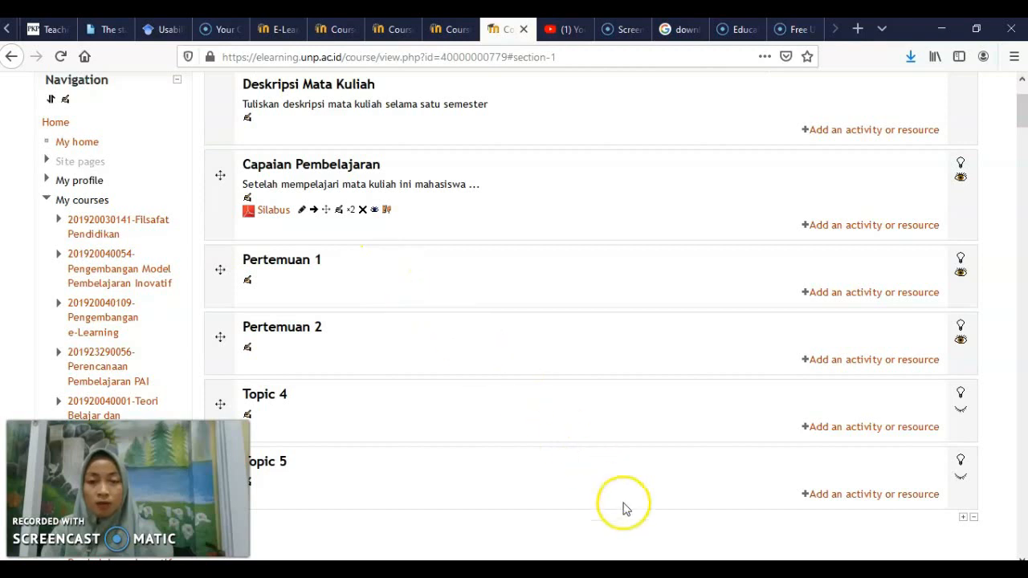
# Put the eight-item outline from the PowerPoint slide "Struktur Materi Daring dalam Satu Kali Pertemuan" into the Pertemuan 1 section's summary
pyautogui.click(636, 572)
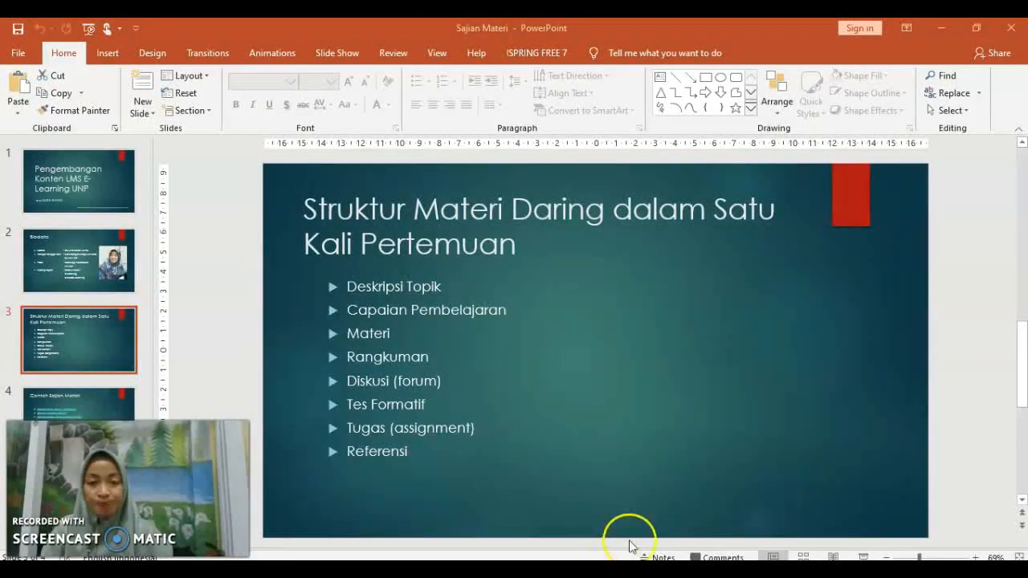
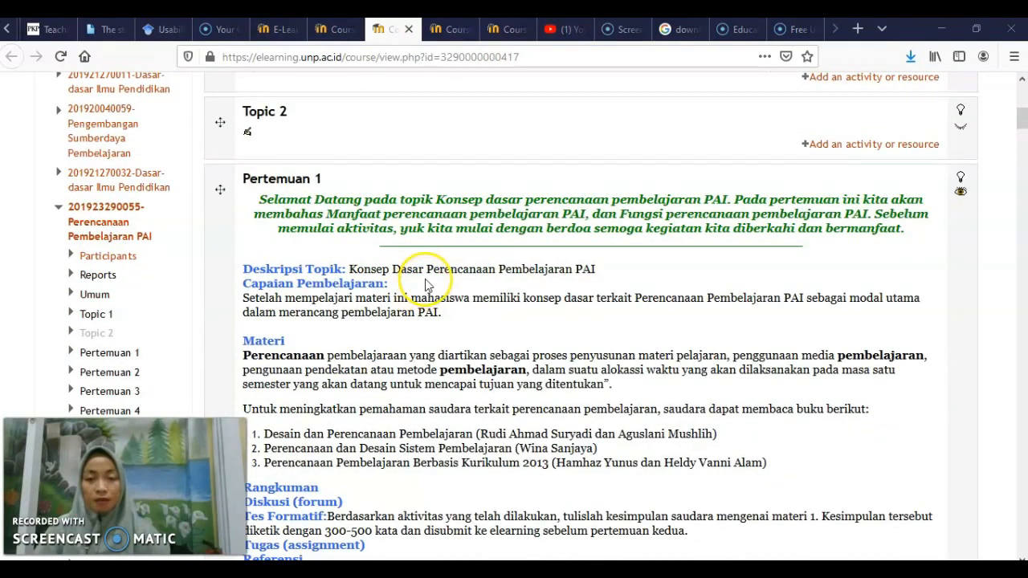
pyautogui.scroll(-2, 438, 273)
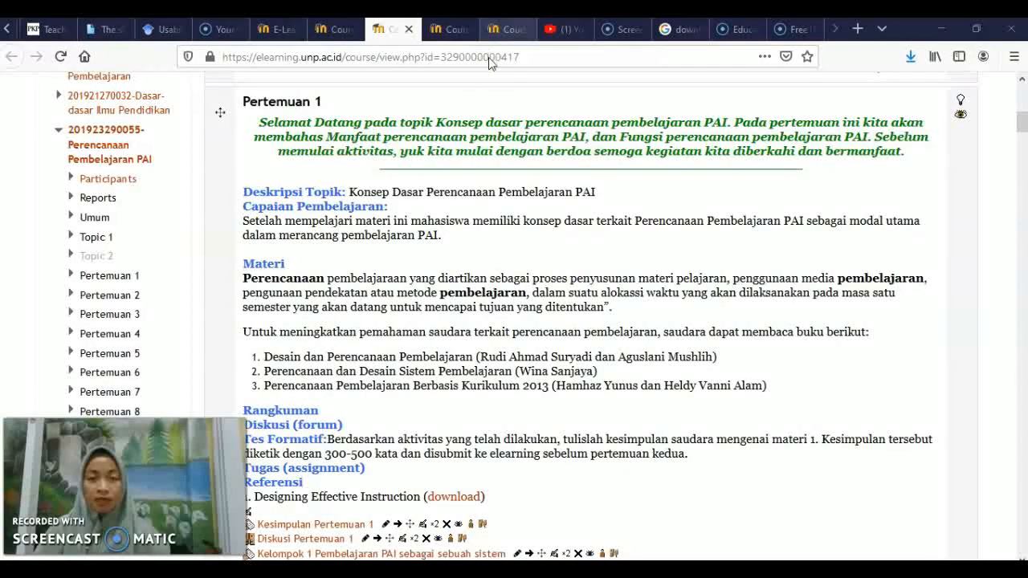
pyautogui.click(501, 29)
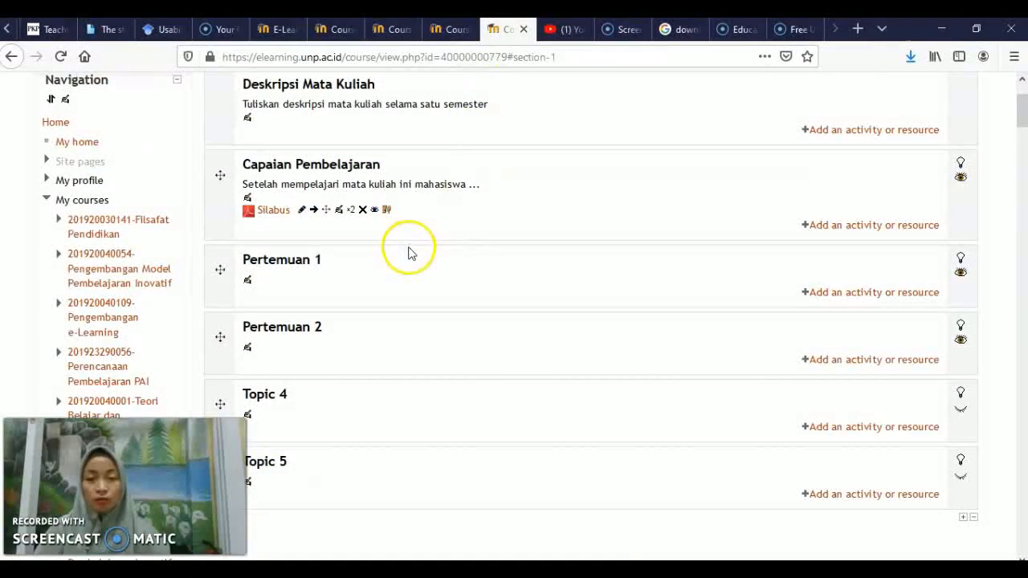
pyautogui.click(250, 284)
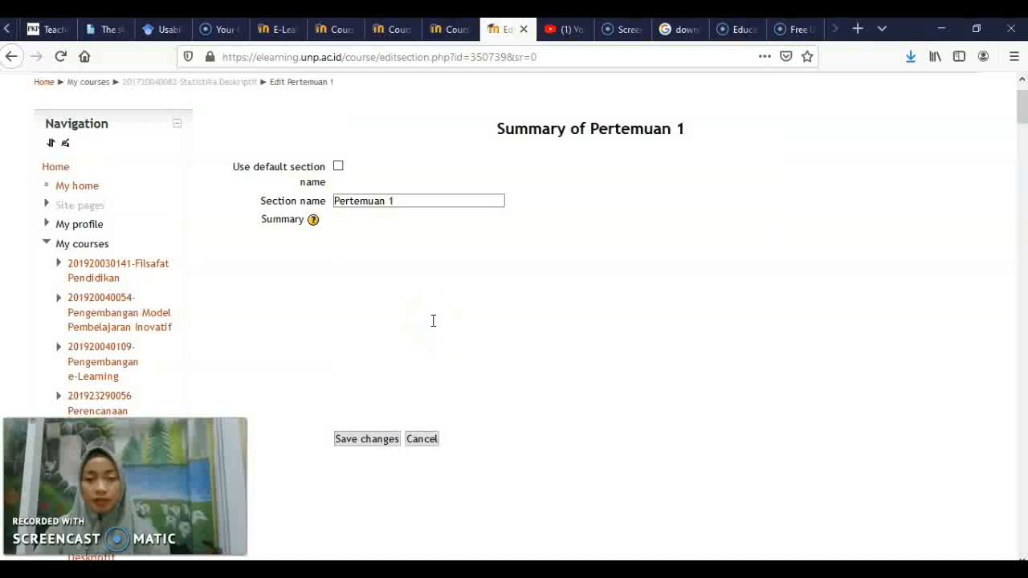
pyautogui.click(436, 331)
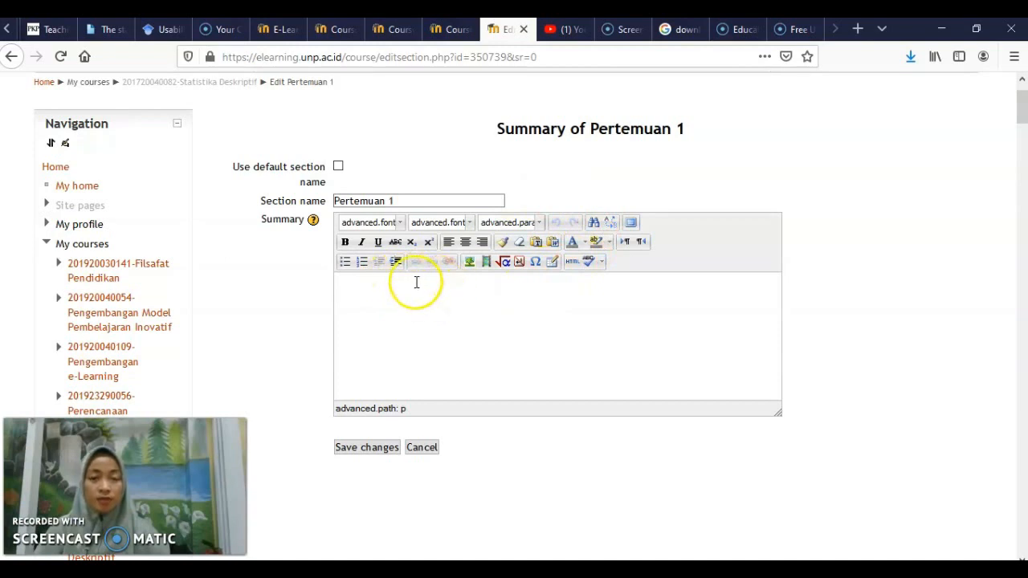
pyautogui.click(391, 291)
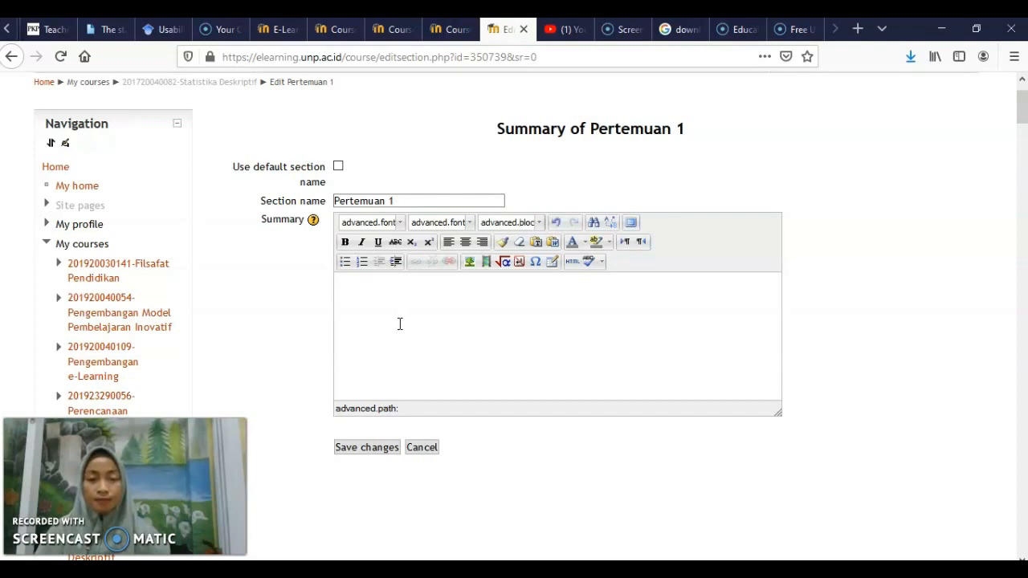
pyautogui.write('uDeskripsi Topik uCapaian Pembelajaran uMateri uRangkuman uDiskusi (forum) uTes Formatif uTugas (assignment) uReferensi')
# Remove the stray "u" at the start of every outline line in the summary, from Deskripsi Topik to Referensi
pyautogui.click(347, 285)
pyautogui.press('BackSpace')
pyautogui.press('Down')
pyautogui.press('BackSpace')
pyautogui.press('Down')
pyautogui.press('Delete')
pyautogui.press('Down')
pyautogui.press('Delete')
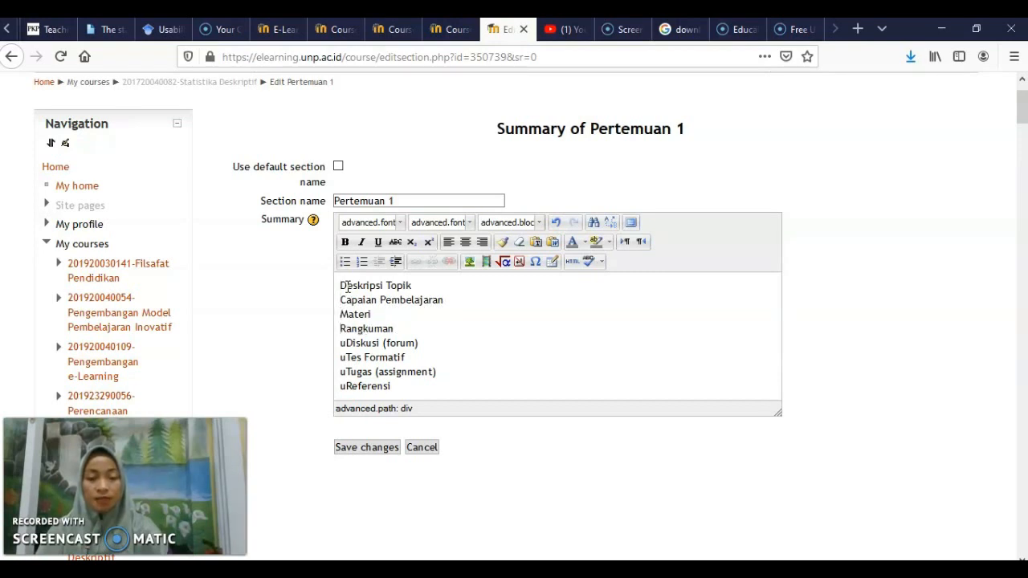
pyautogui.press('Down')
pyautogui.press('Delete')
pyautogui.press('Down')
pyautogui.press('Delete')
pyautogui.press('Delete')
pyautogui.press('Delete')
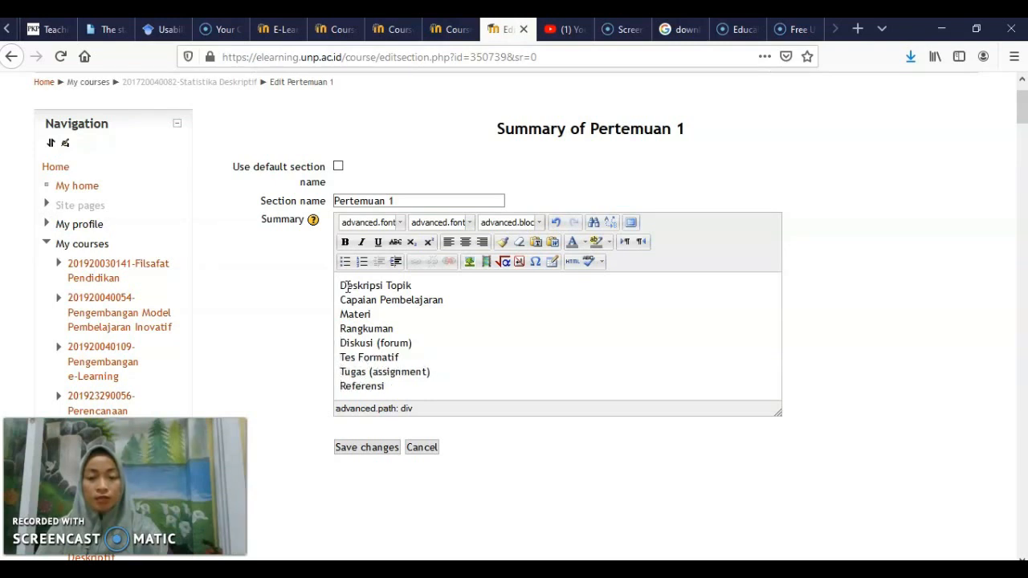
# Make the entire eight-line outline in the Pertemuan 1 summary bold
pyautogui.click(437, 327)
pyautogui.hotkey('ctrl', 'a')
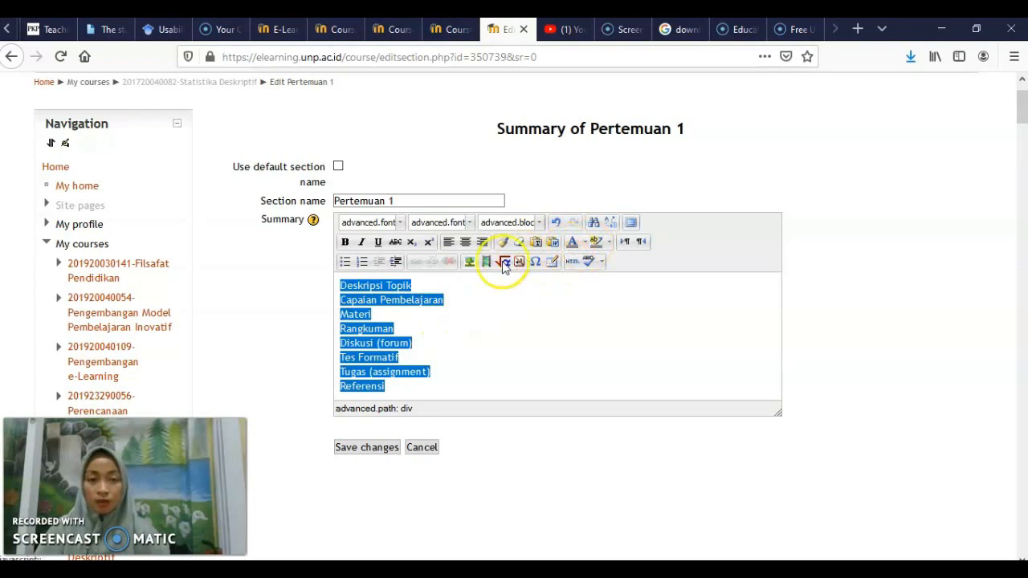
pyautogui.click(345, 241)
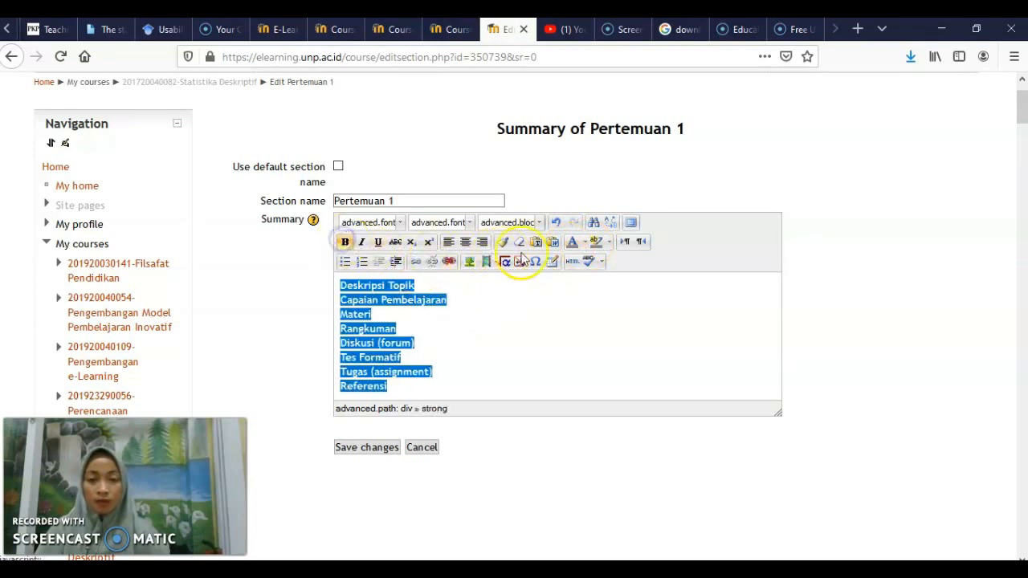
# Try grey as the text color for the whole outline
pyautogui.click(584, 241)
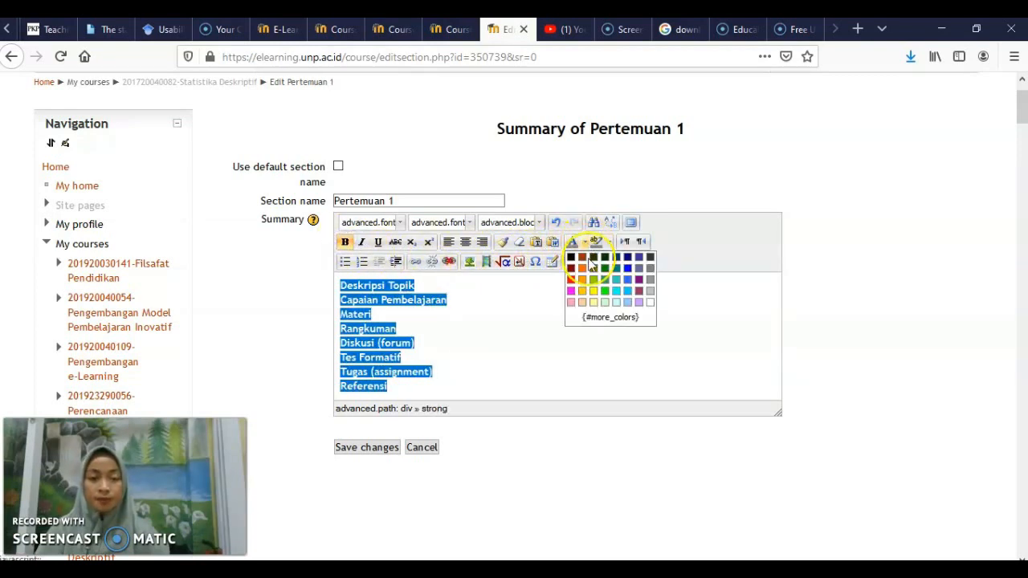
pyautogui.click(653, 282)
pyautogui.click(517, 307)
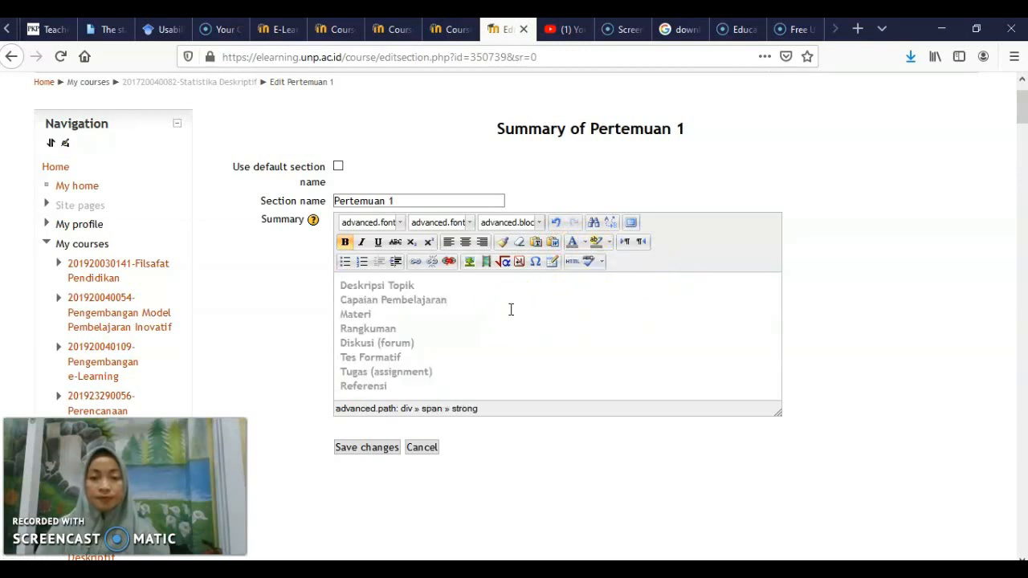
# Color all the outline text in the summary purple
pyautogui.hotkey('ctrl', 'a')
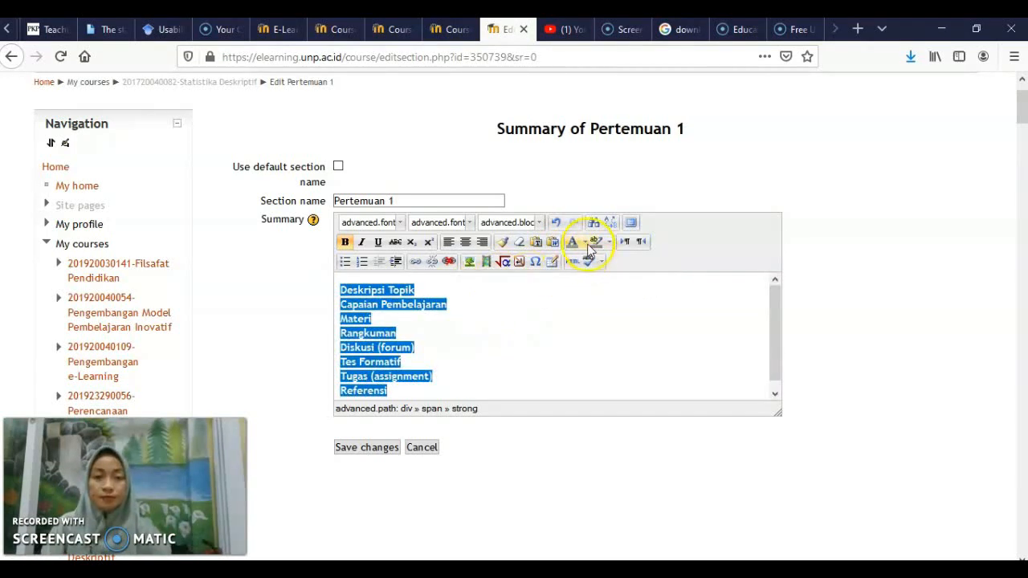
pyautogui.click(588, 246)
pyautogui.click(640, 283)
pyautogui.click(523, 320)
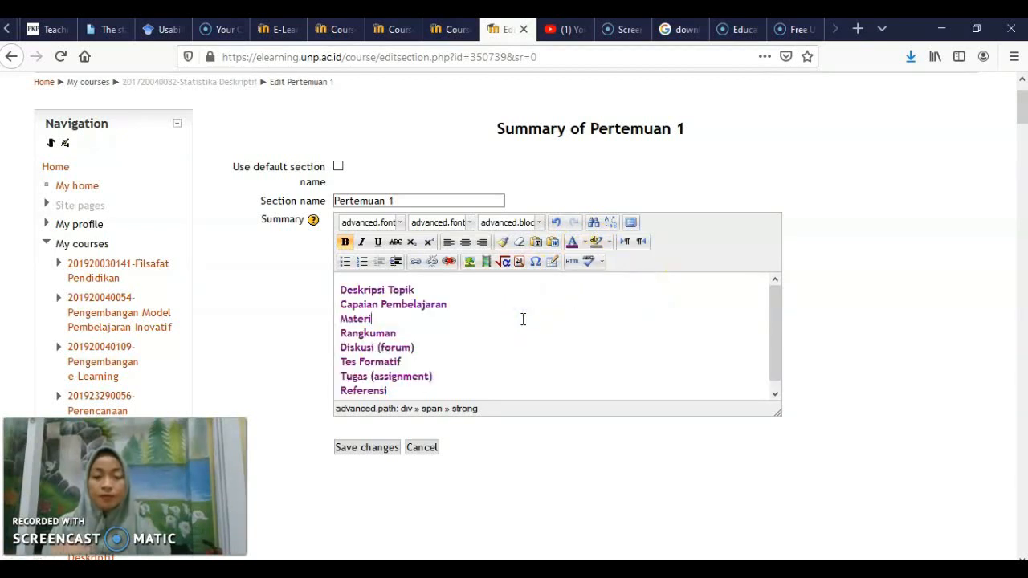
# Extend Deskripsi Topik with a colon and non-bold "Topik yang akan kita pelajari pada pertemuan ini adalah ...", picking black as text color
pyautogui.click(426, 292)
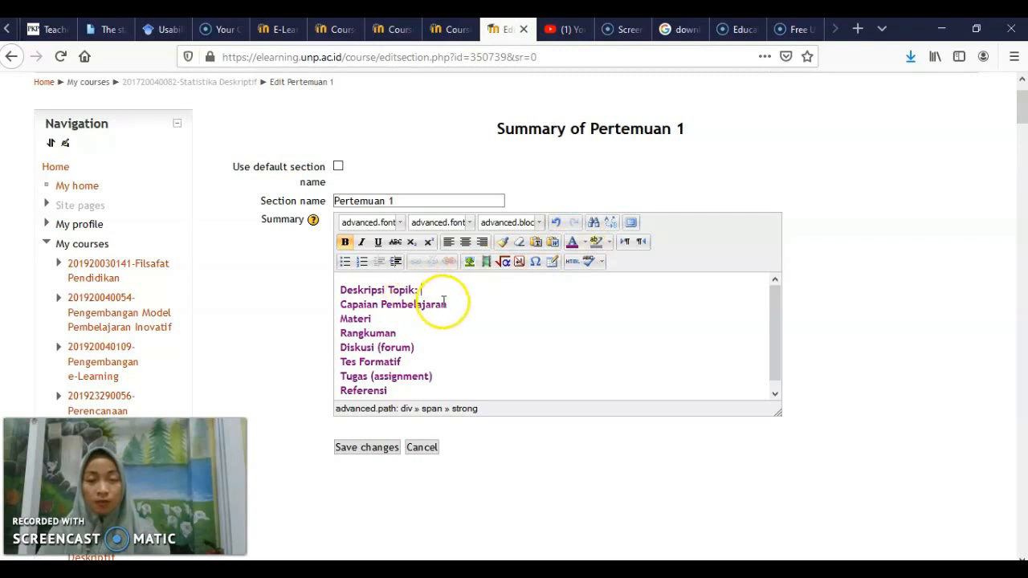
pyautogui.click(585, 242)
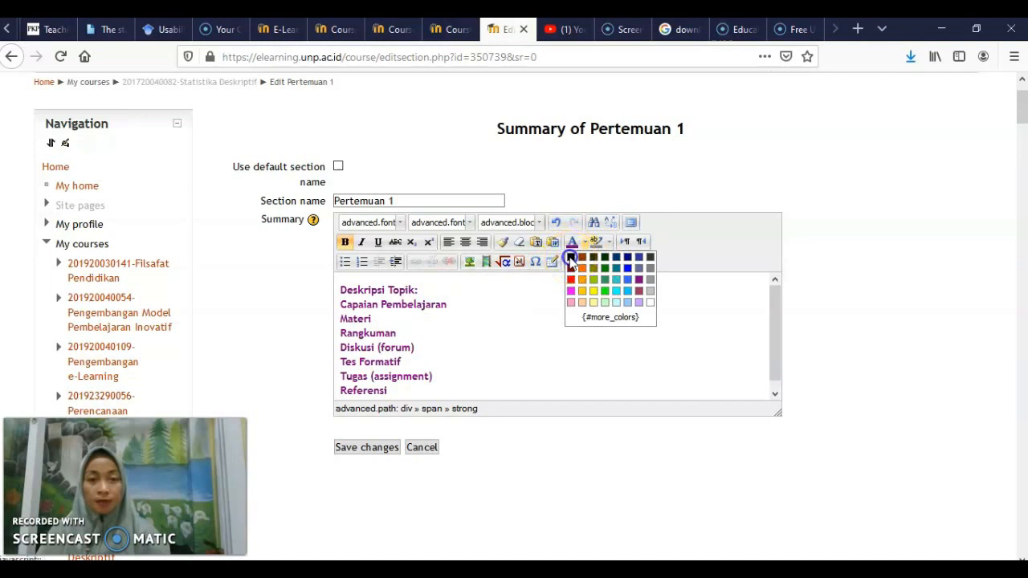
pyautogui.click(571, 261)
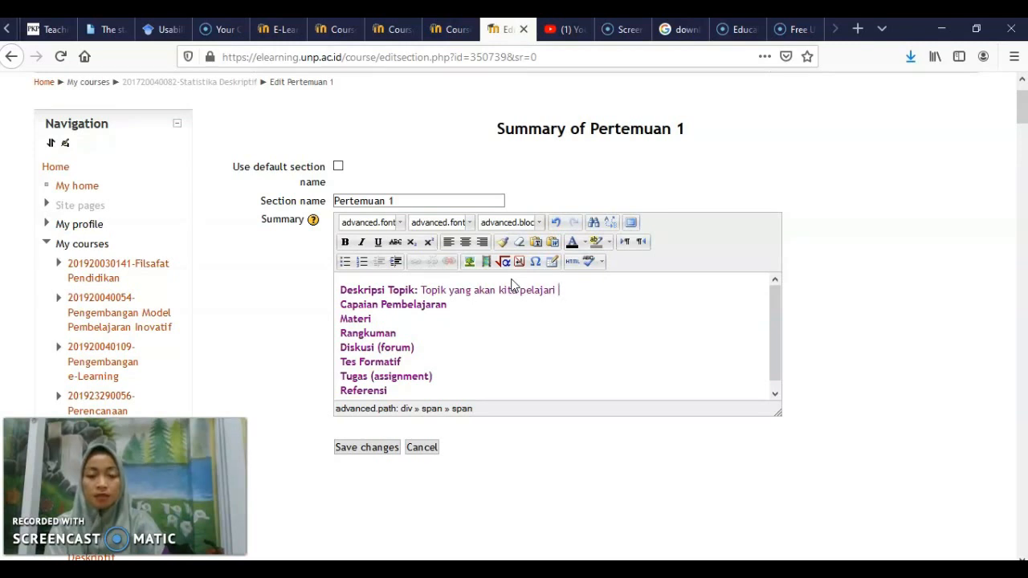
pyautogui.write('temuan ini adalah ...')
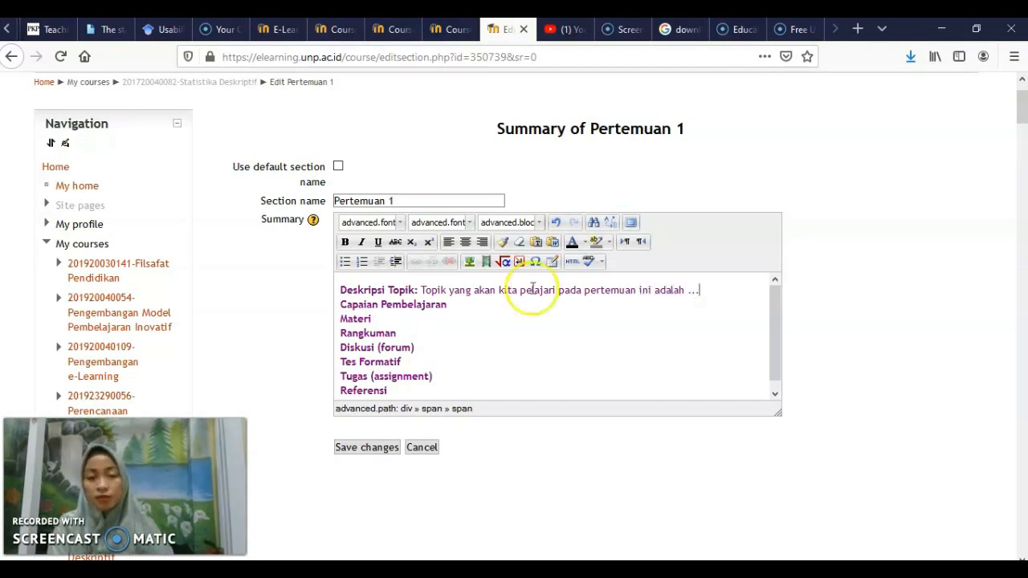
# Extend Capaian Pembelajaran with a colon and non-bold "Setelah mempelajaran topik ini mahasiswa mampu ...", and add a colon and blank line after Materi
pyautogui.click(470, 308)
pyautogui.write(':')
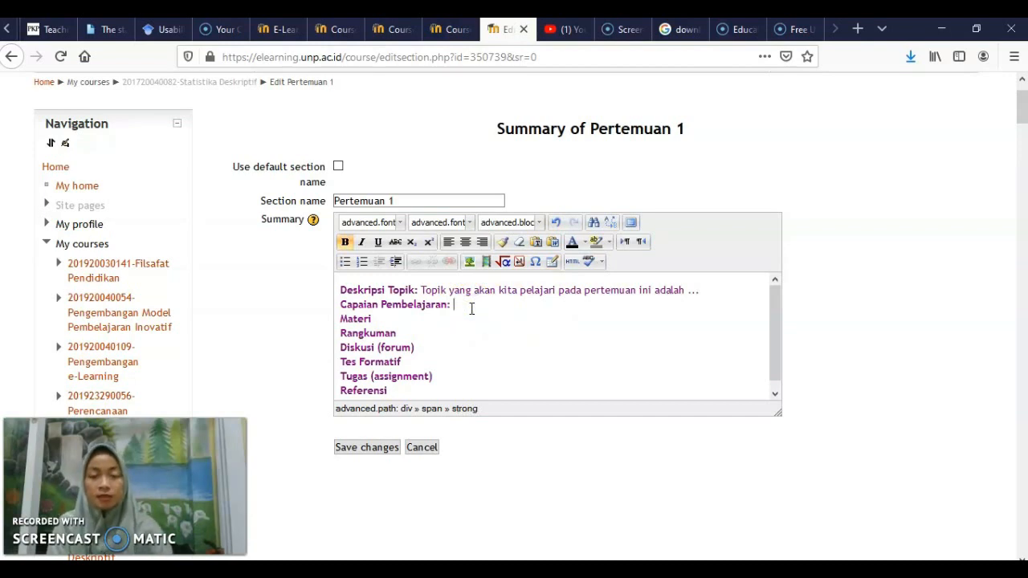
pyautogui.click(343, 242)
pyautogui.press('Return')
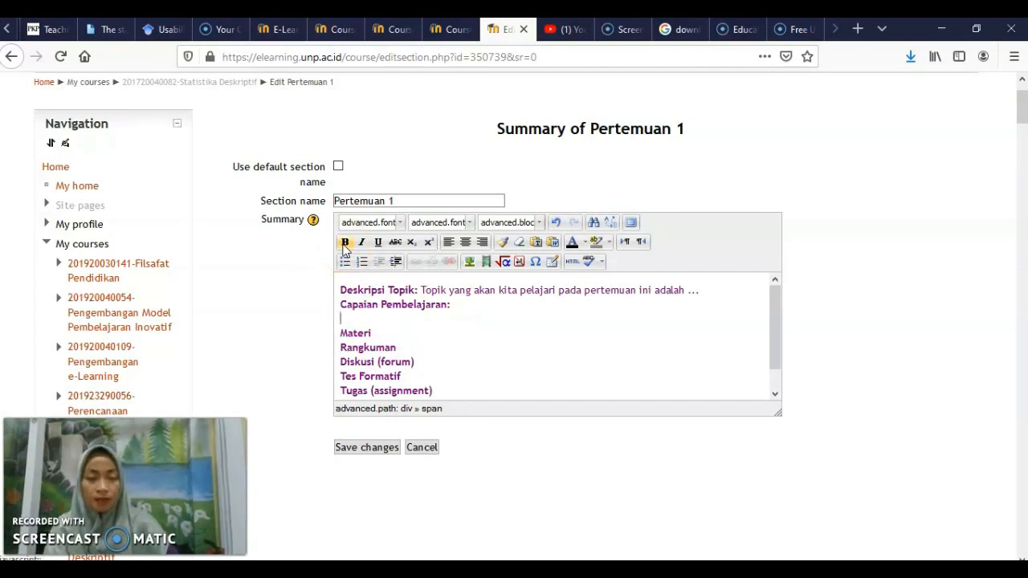
pyautogui.press('BackSpace')
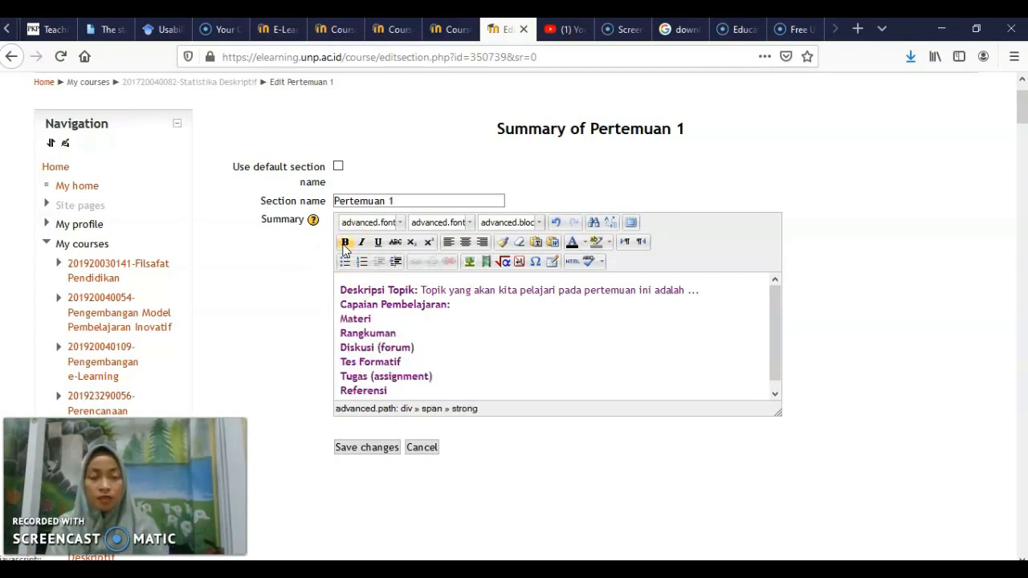
pyautogui.click(485, 309)
pyautogui.click(345, 245)
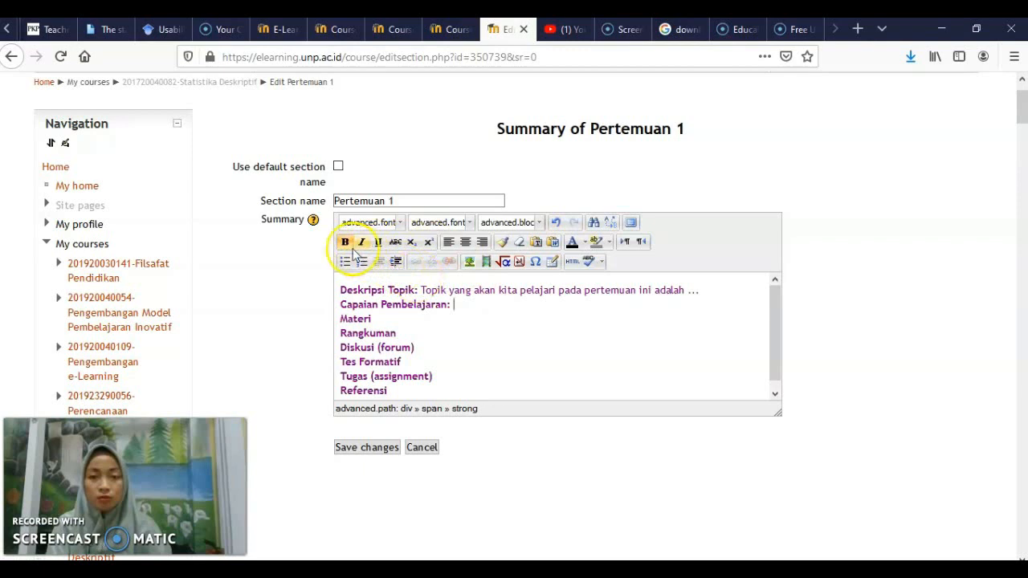
pyautogui.write('Setelah mempelajaran topik ini mahasiswa mampu ...')
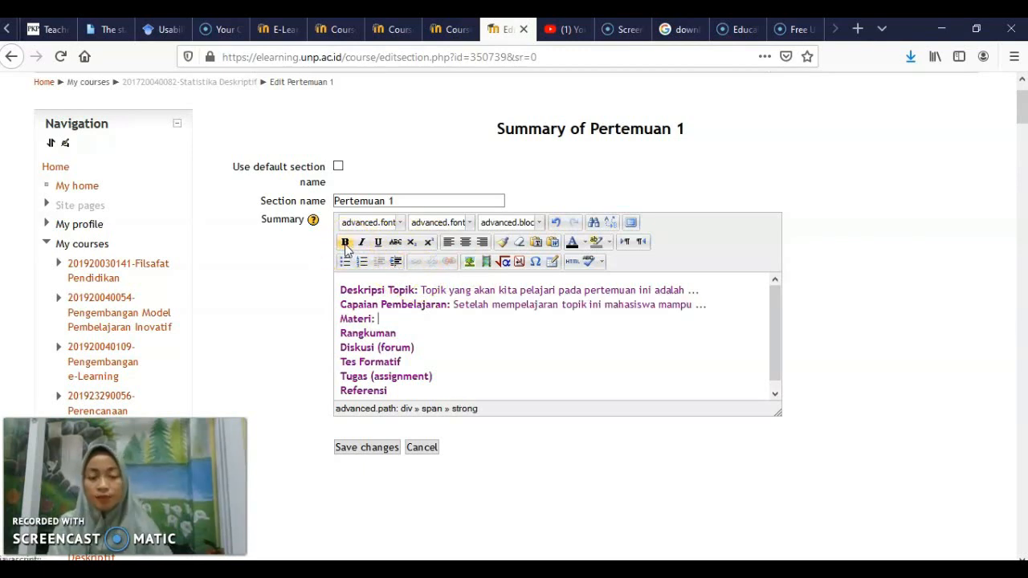
pyautogui.press('Return')
pyautogui.click(421, 326)
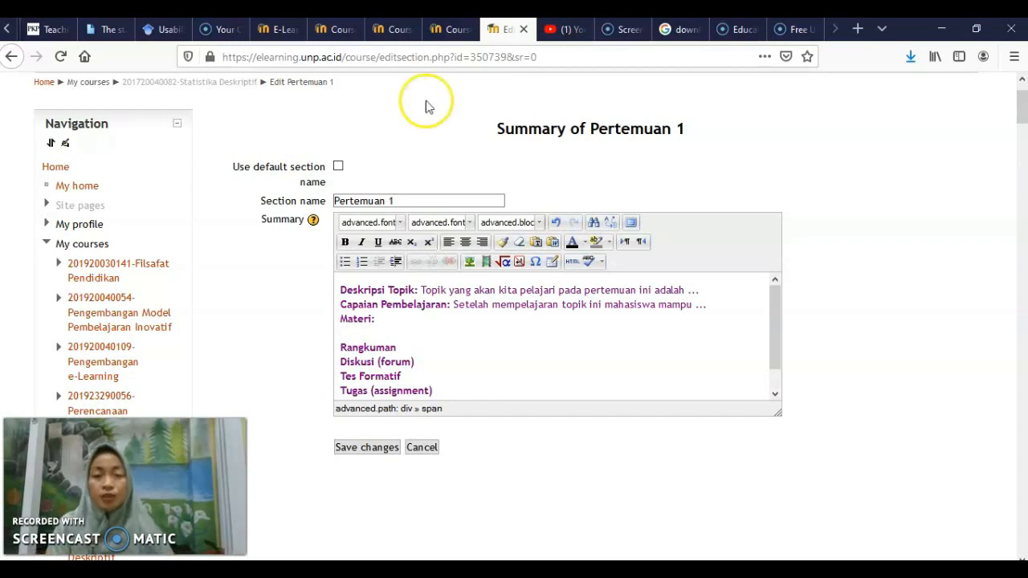
# Examine the example course's Pertemuan 1 Materi part: the task instructions, the embedded video and the observation table
pyautogui.click(438, 34)
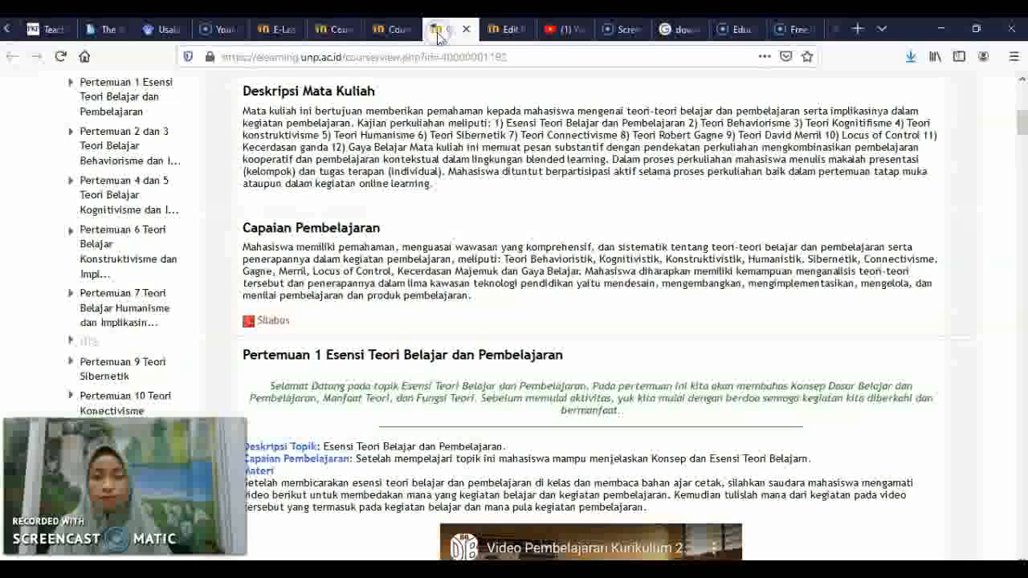
pyautogui.scroll(-3, 514, 232)
pyautogui.scroll(-2, 518, 237)
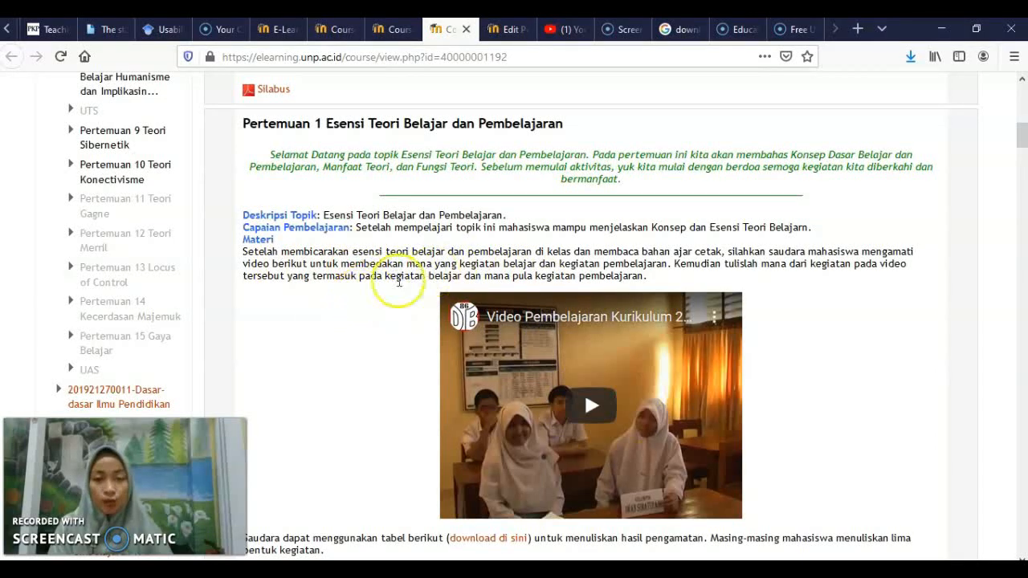
pyautogui.scroll(-2, 281, 277)
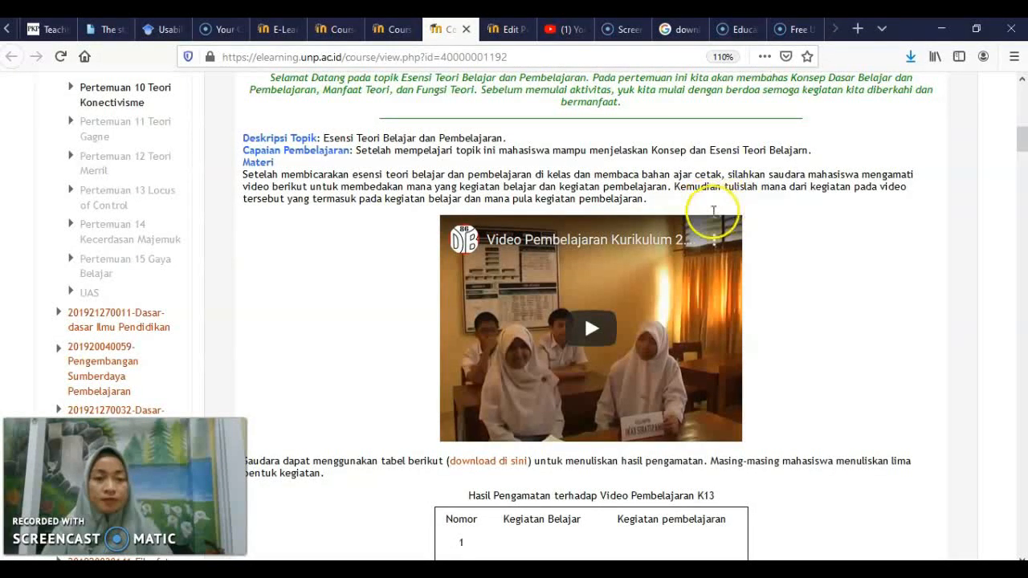
pyautogui.hotkey('ctrl', '+')
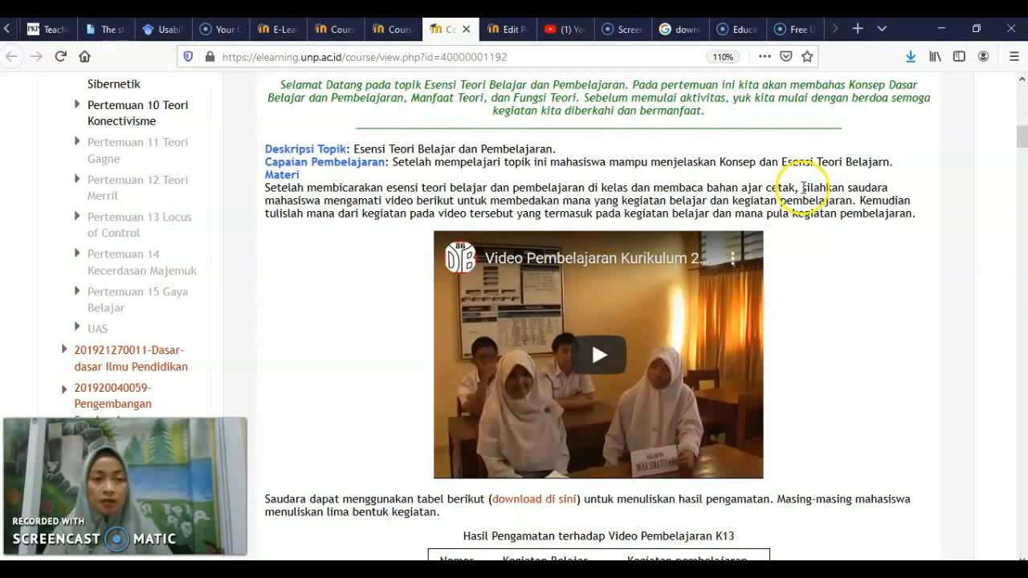
pyautogui.moveTo(326, 201); pyautogui.dragTo(419, 202)
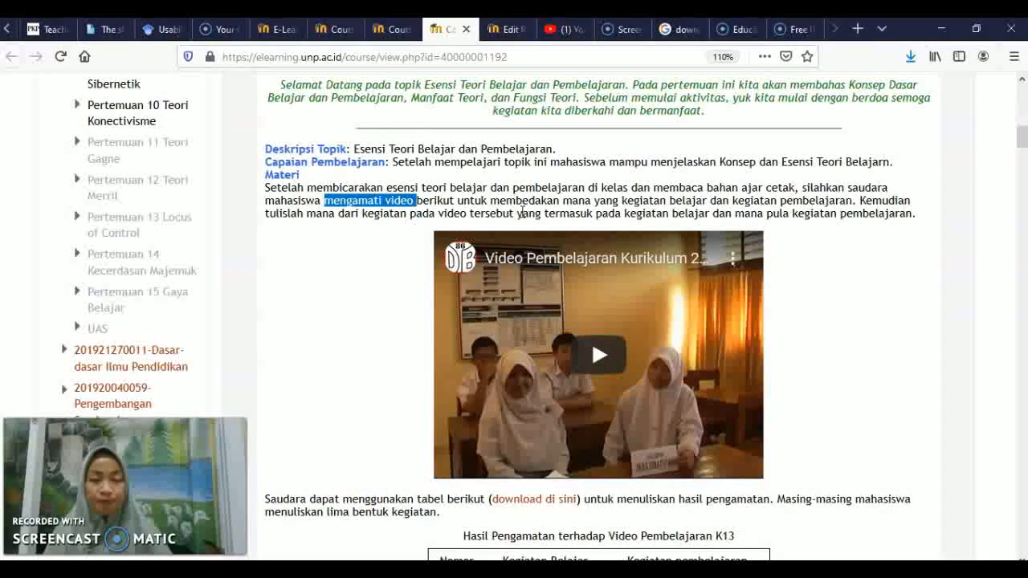
pyautogui.click(396, 203)
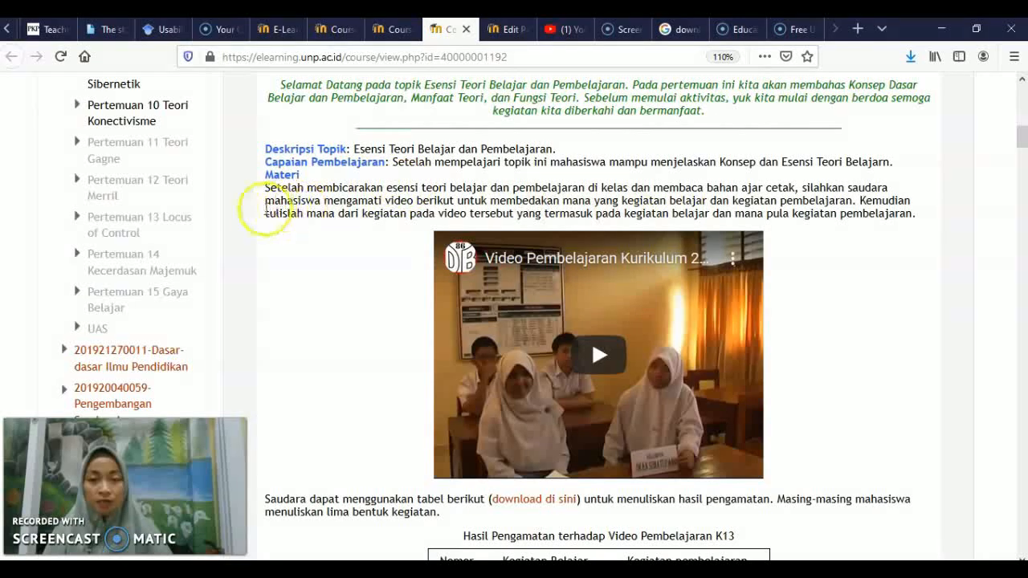
pyautogui.moveTo(266, 213); pyautogui.dragTo(415, 218)
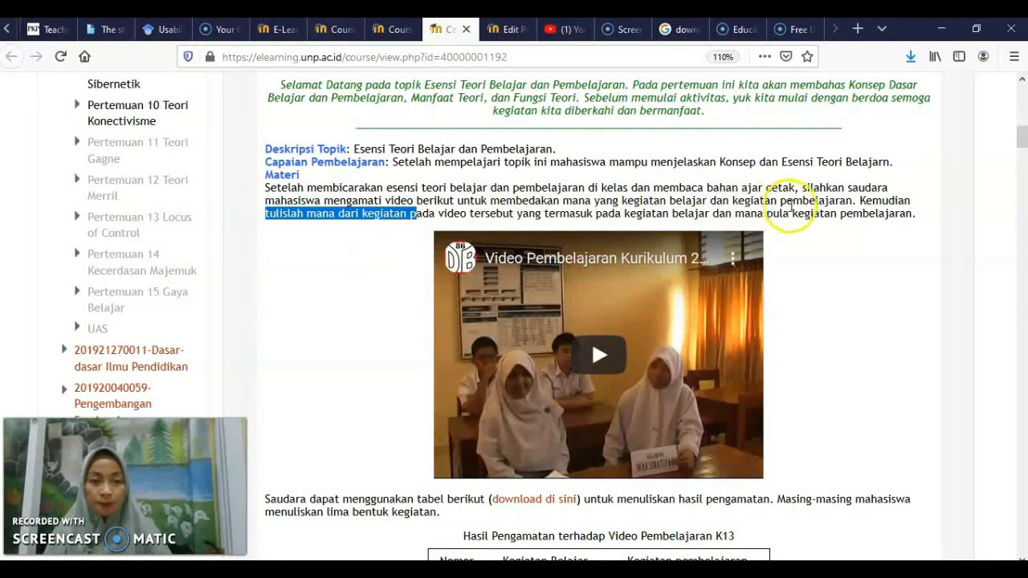
pyautogui.click(787, 211)
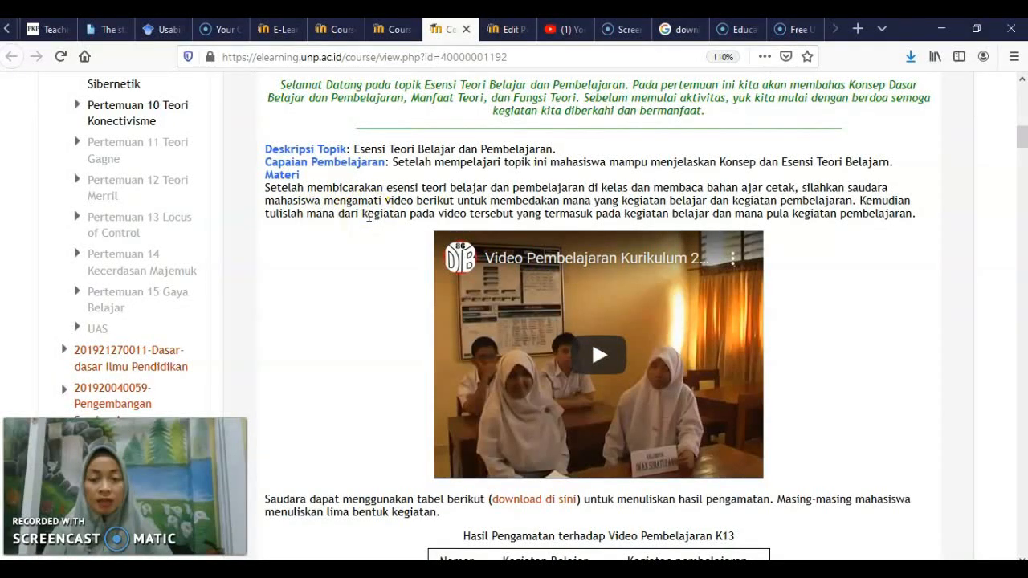
pyautogui.scroll(-2, 349, 252)
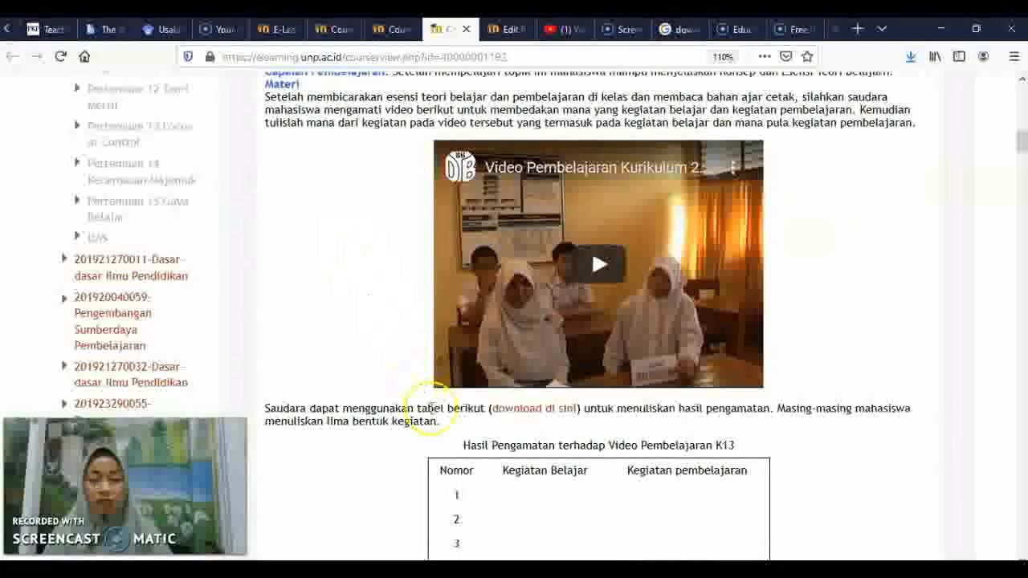
pyautogui.moveTo(477, 445); pyautogui.dragTo(570, 454)
pyautogui.click(649, 488)
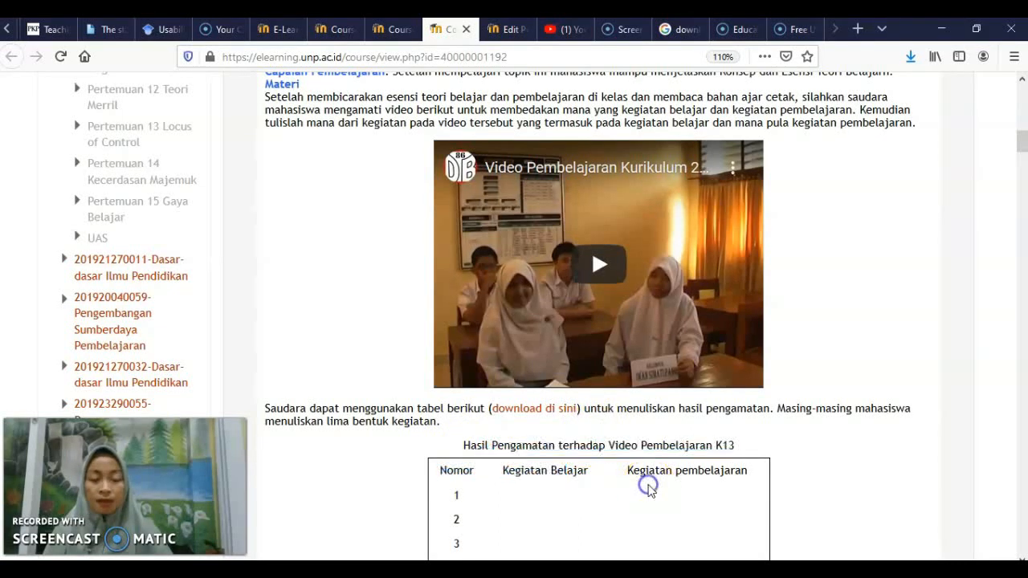
pyautogui.click(581, 270)
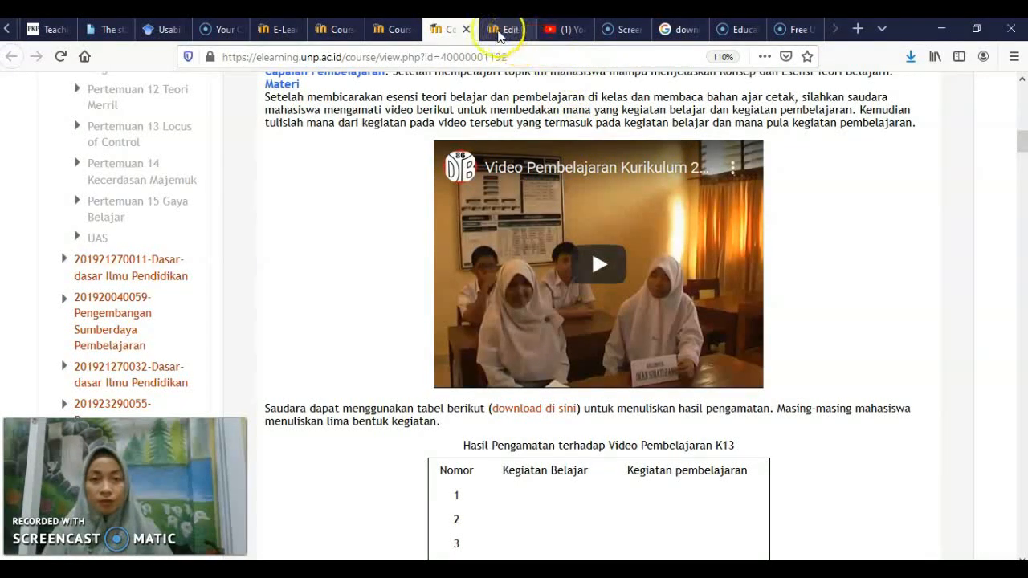
# Back in the Pertemuan 1 summary, enter "silahkan amati video berikut ini" under Materi, with a separate line "video" below it
pyautogui.click(498, 32)
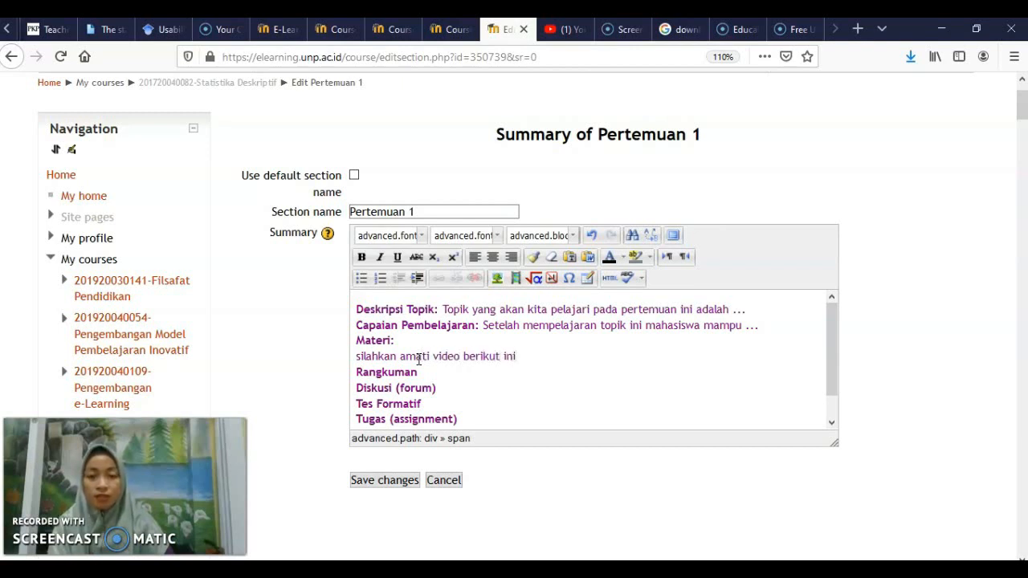
pyautogui.press('Return')
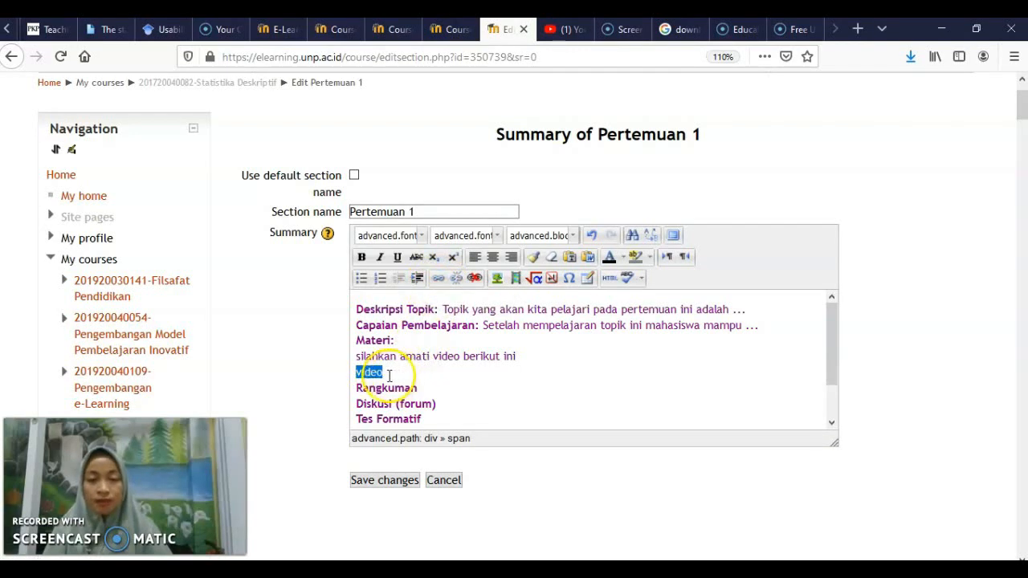
# Start a link on the word "video" and enable its popup option, ready for the popup URL
pyautogui.click(438, 281)
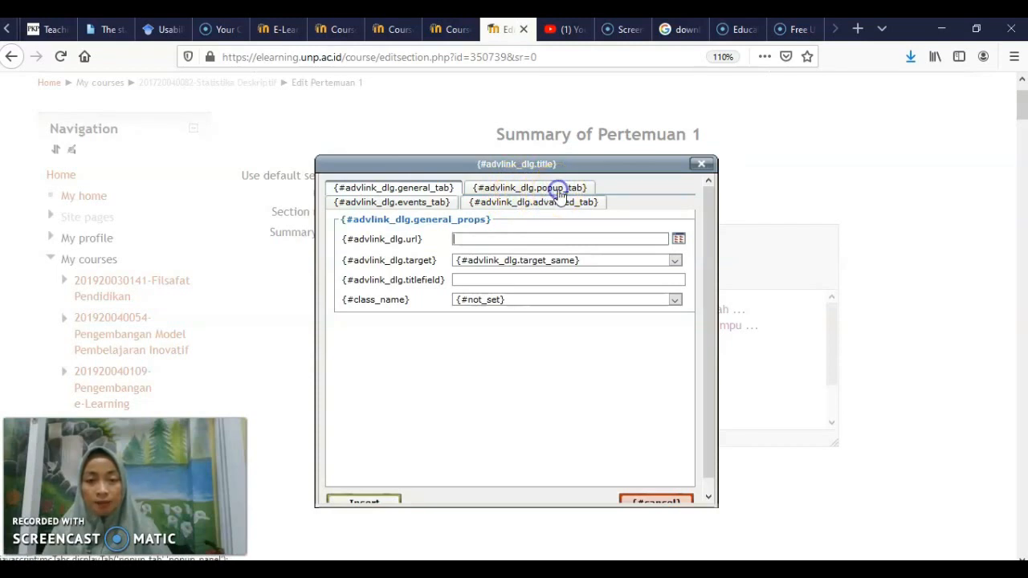
pyautogui.click(559, 190)
pyautogui.click(347, 234)
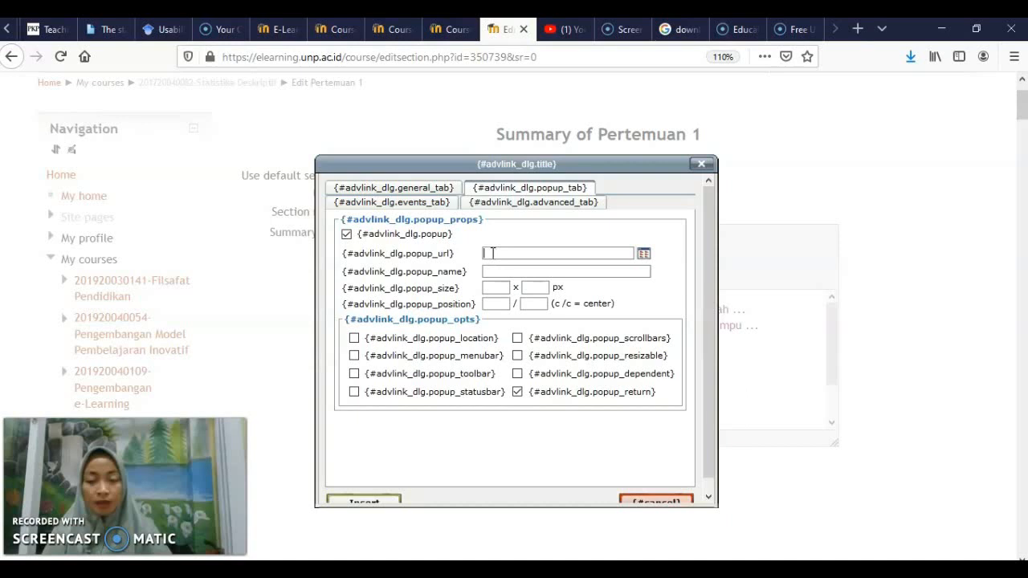
pyautogui.click(506, 254)
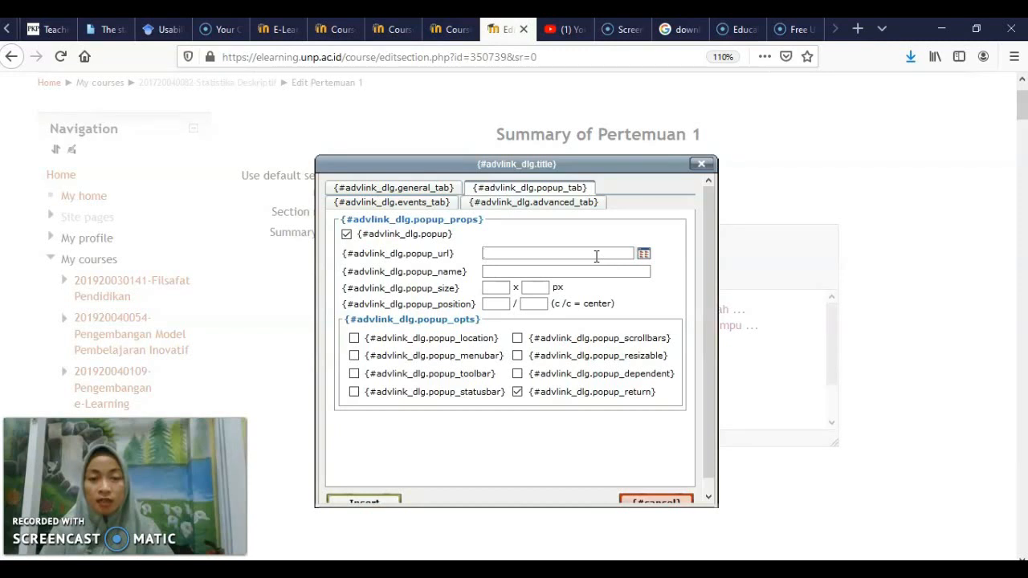
# Switch to YouTube and search for "video belajar"
pyautogui.click(558, 36)
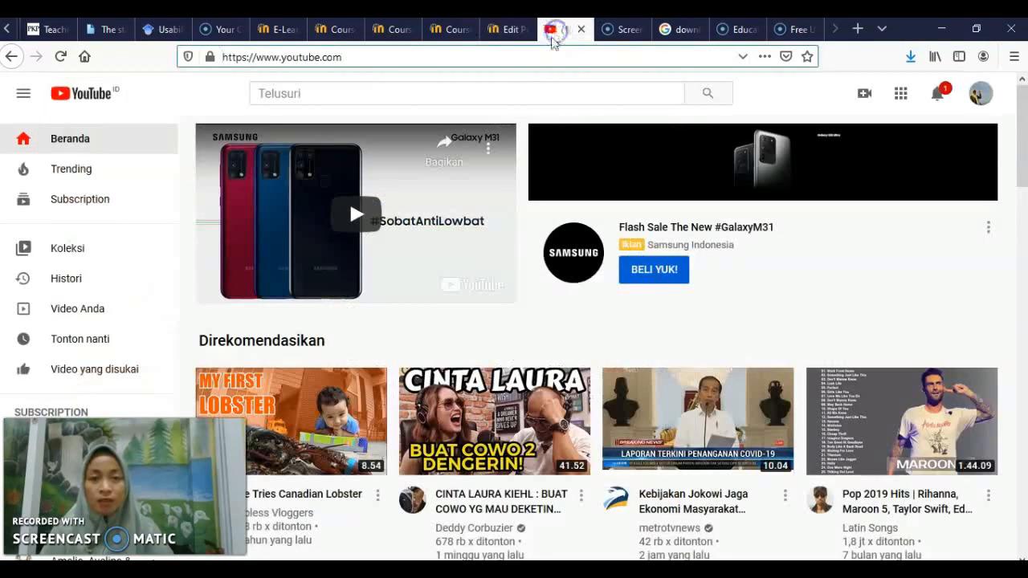
pyautogui.click(403, 98)
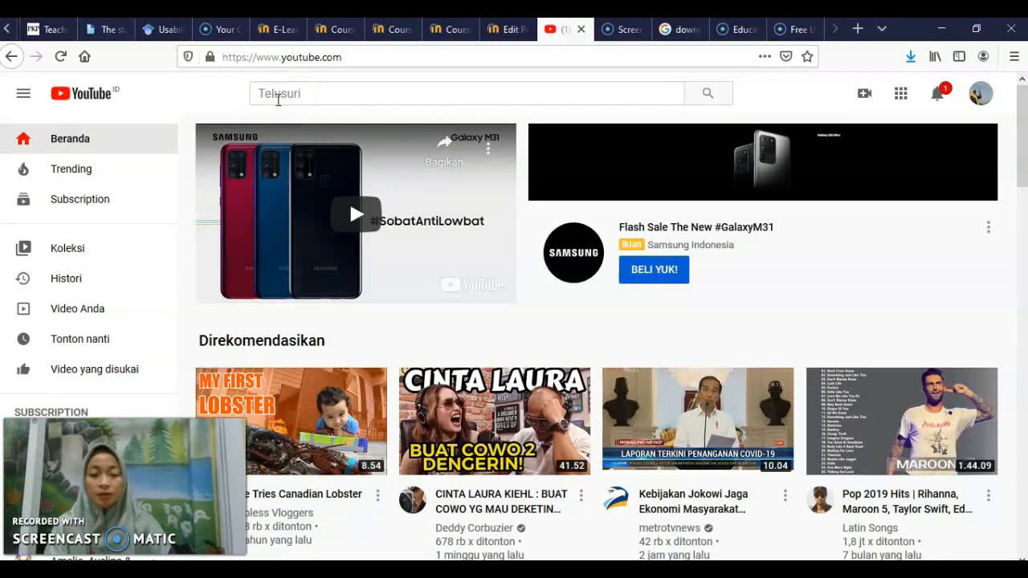
pyautogui.write('vi')
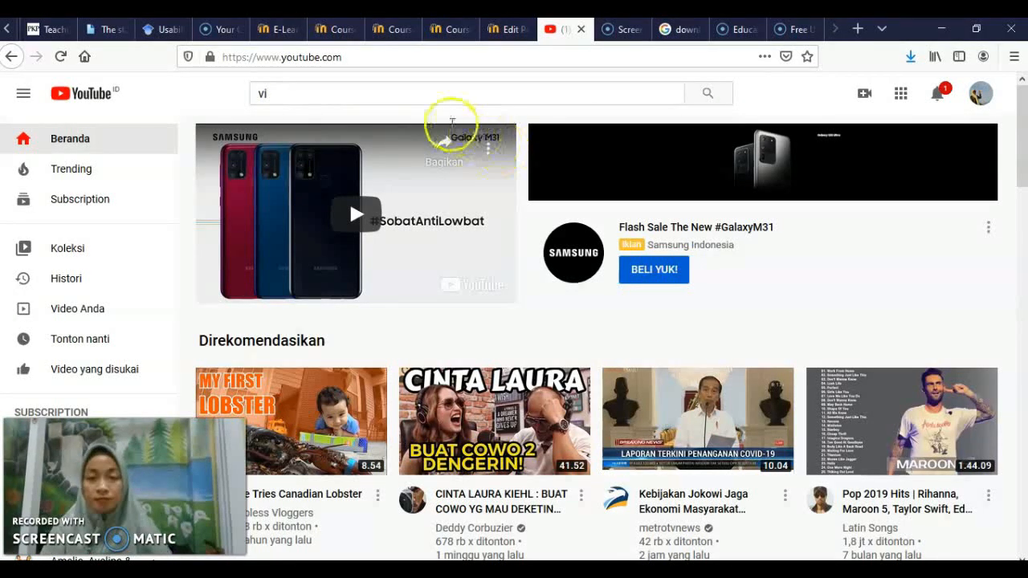
pyautogui.write('deo belajar')
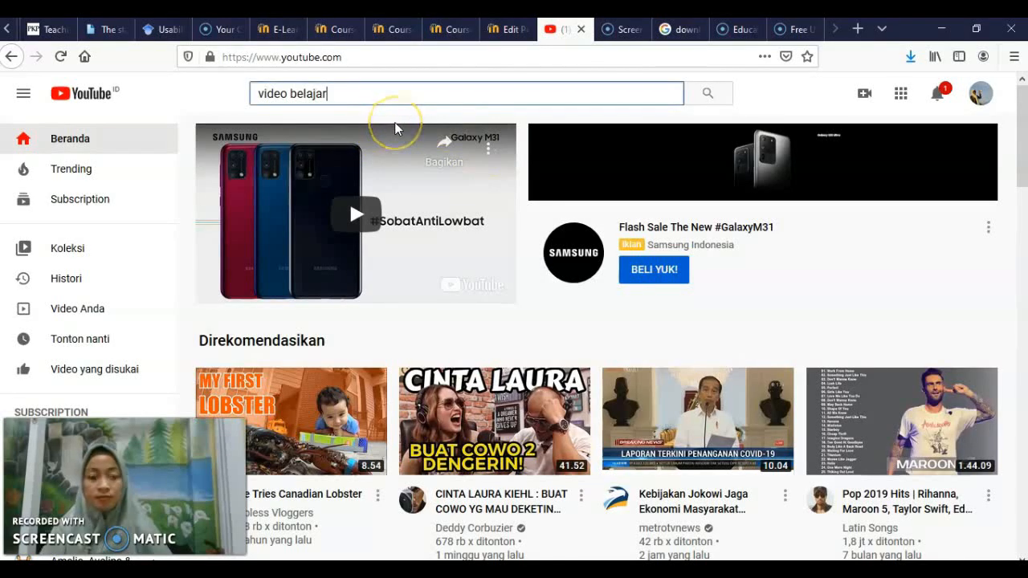
pyautogui.press('Return')
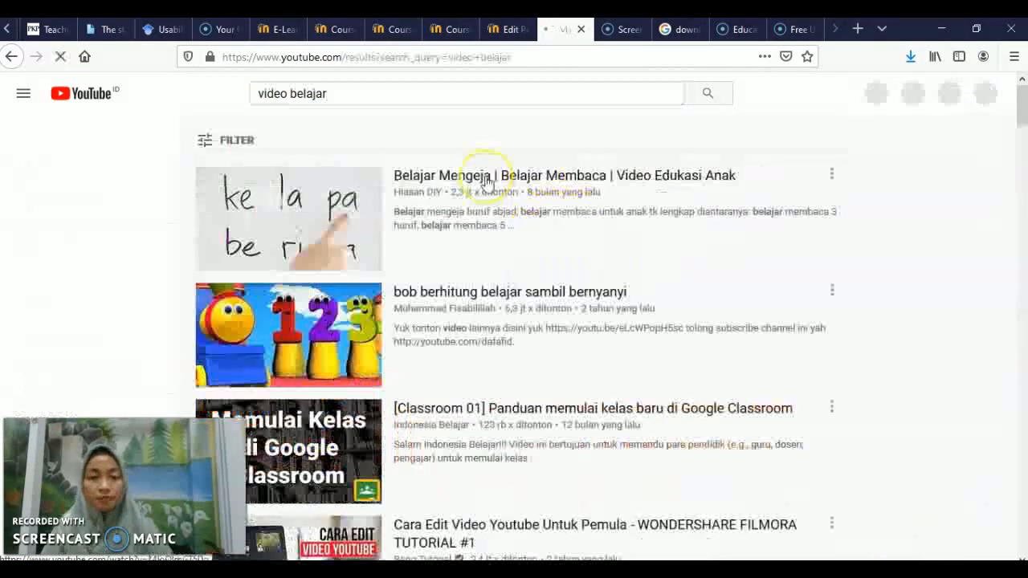
# Open the video "Belajar Mengeja | Belajar Membaca | Video Edukasi Anak" in a separate tab and copy its address
pyautogui.rightClick(492, 181)
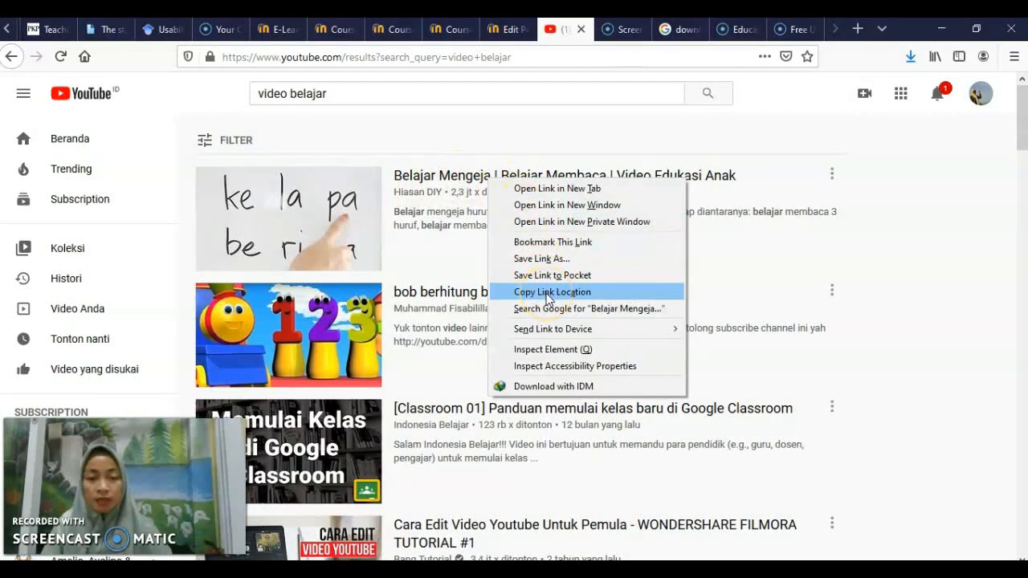
pyautogui.click(425, 151)
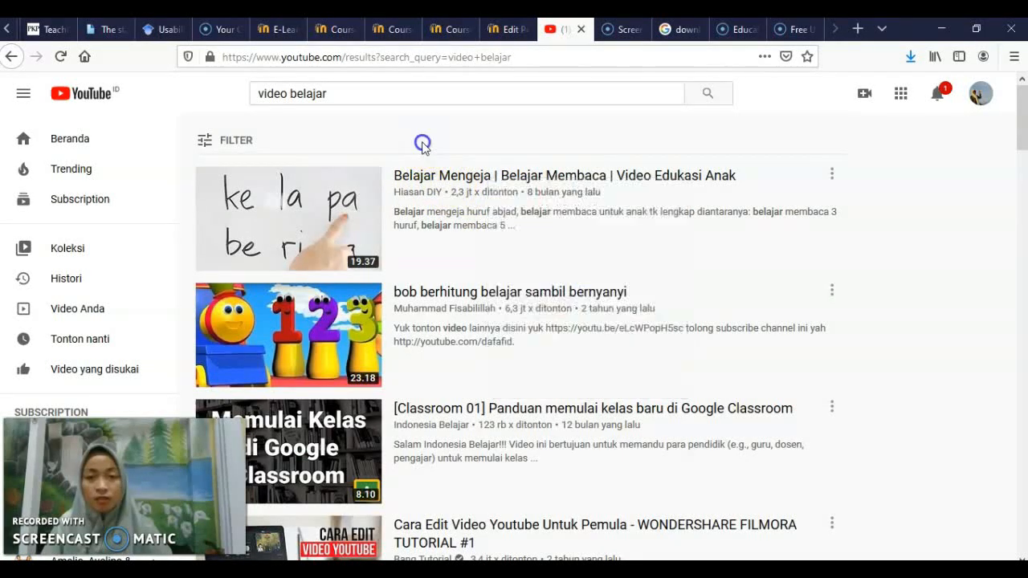
pyautogui.click(470, 182)
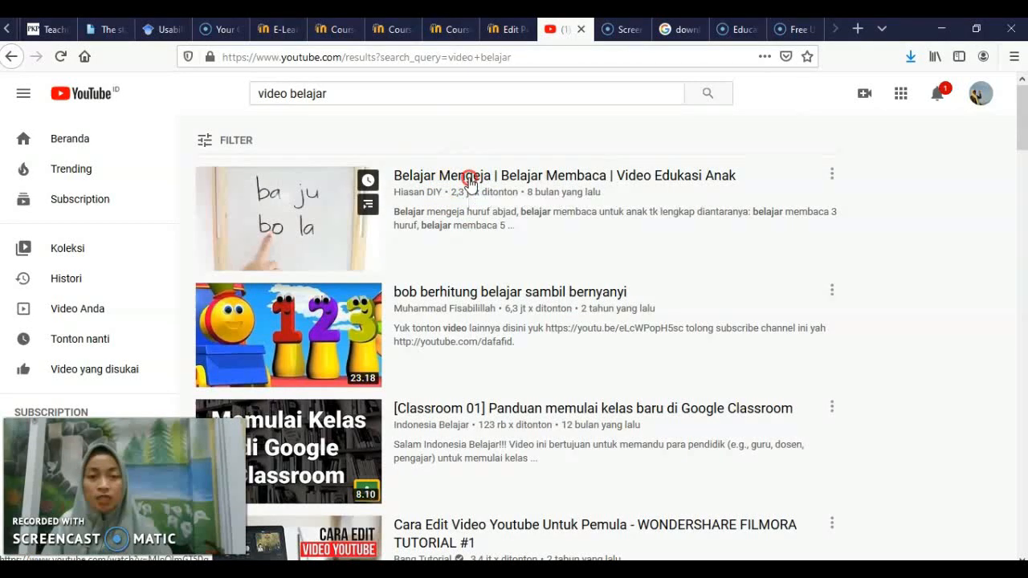
pyautogui.click(504, 191)
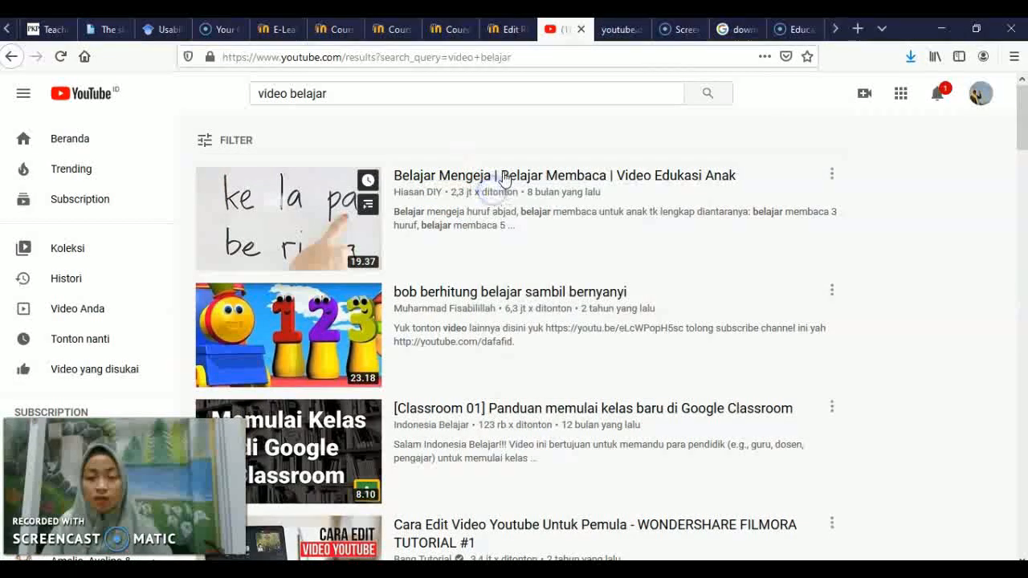
pyautogui.click(618, 30)
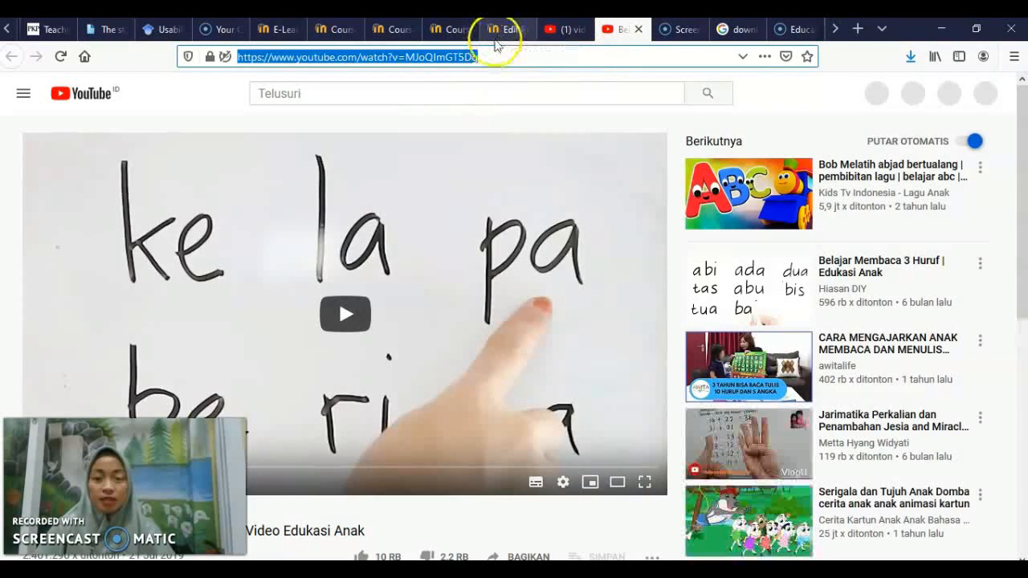
pyautogui.click(506, 29)
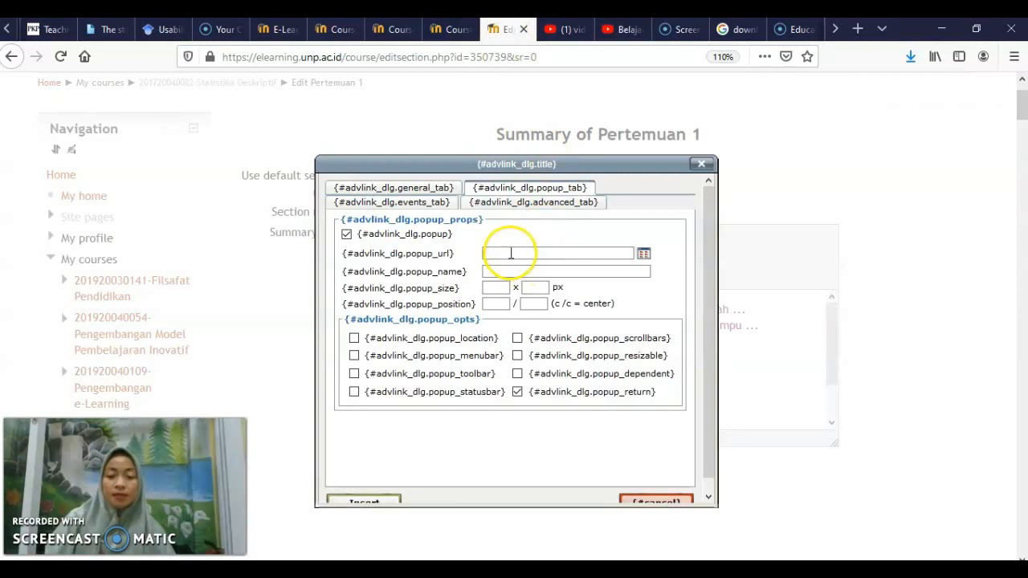
pyautogui.click(510, 252)
pyautogui.write('https://www.youtube.com/watch?v=MJoQImGT5Dg')
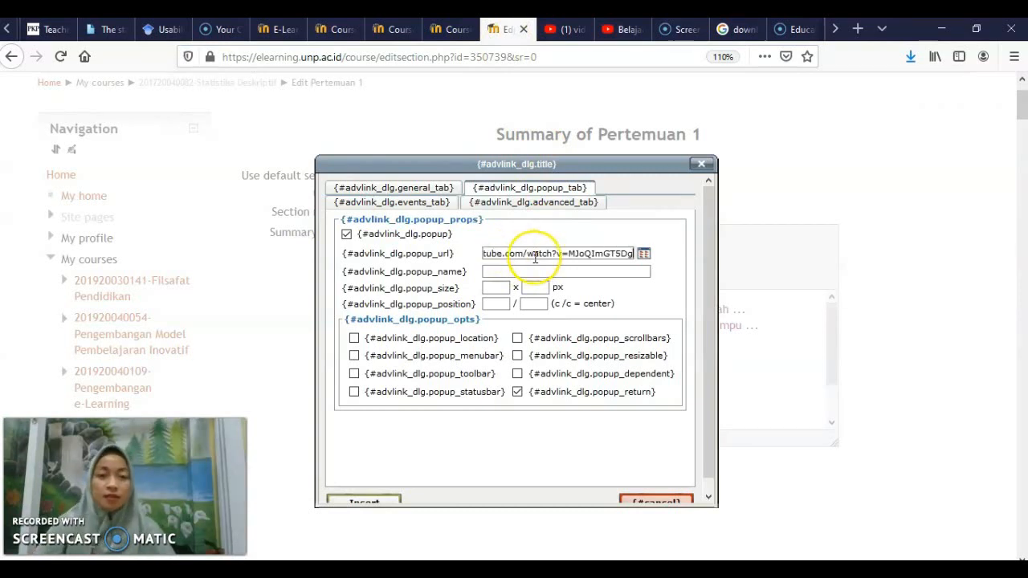
pyautogui.scroll(-3, 590, 321)
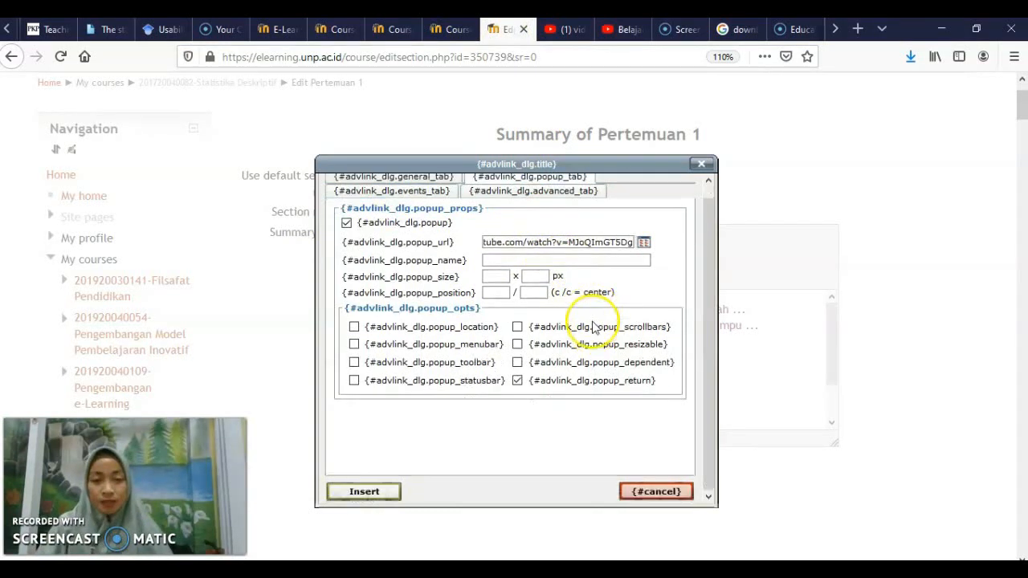
pyautogui.click(367, 402)
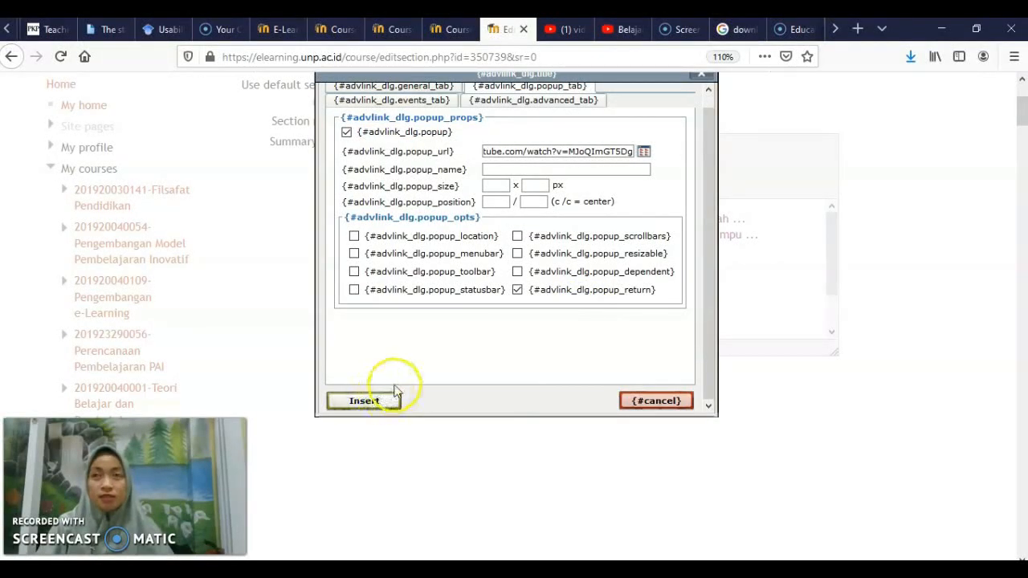
pyautogui.click(465, 299)
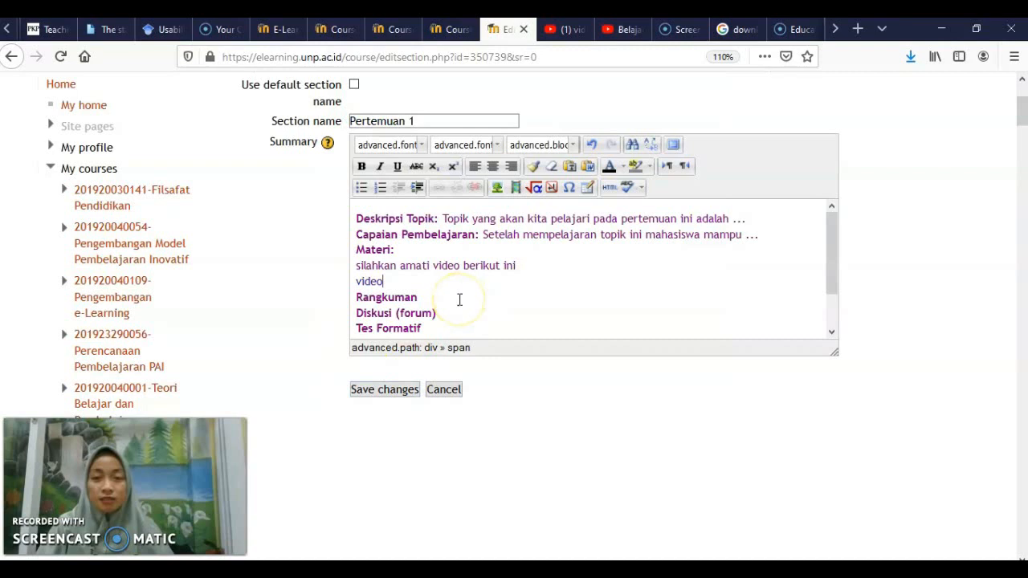
pyautogui.click(396, 392)
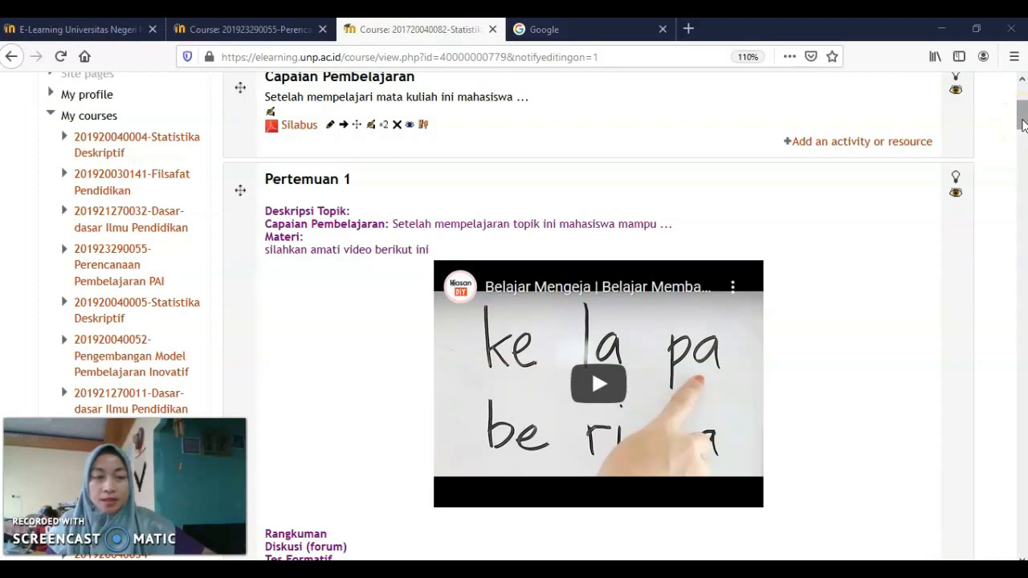
# Reopen the Pertemuan 1 summary and add "analisislah komponen pembelajaran yang ada pada video tersebut." on a line below the video link
pyautogui.moveTo(1022, 124); pyautogui.dragTo(1022, 126)
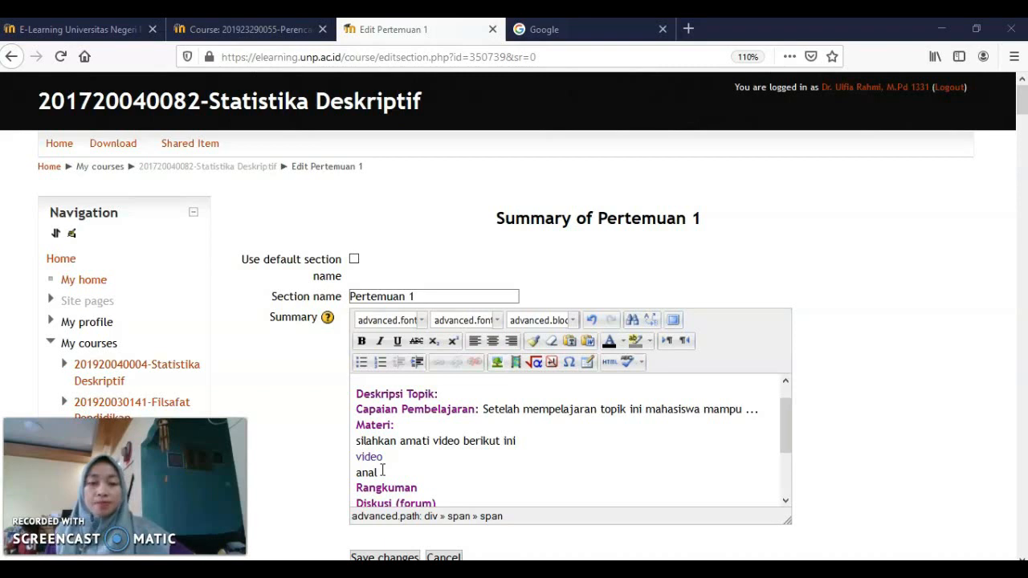
pyautogui.click(382, 471)
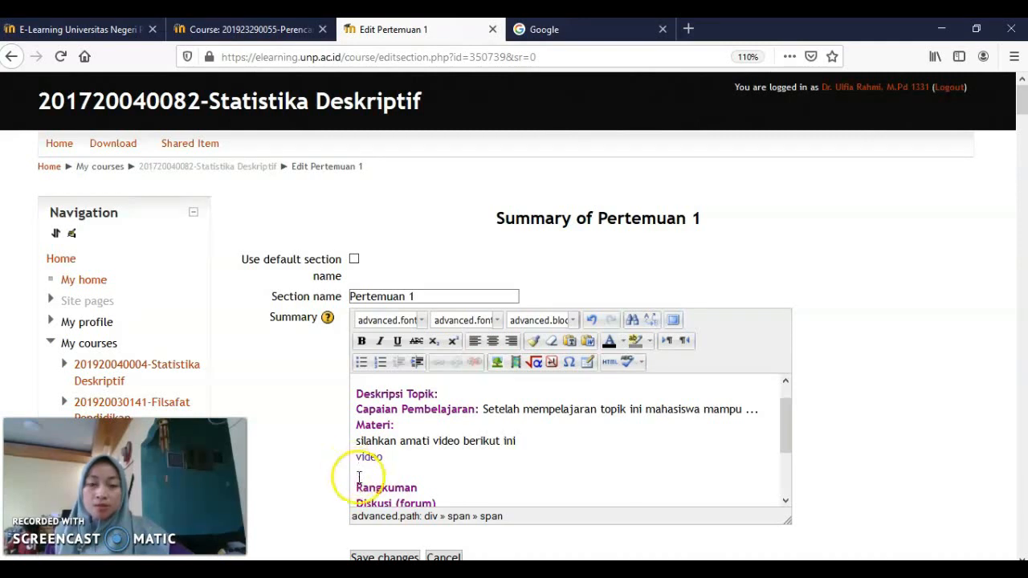
pyautogui.click(396, 468)
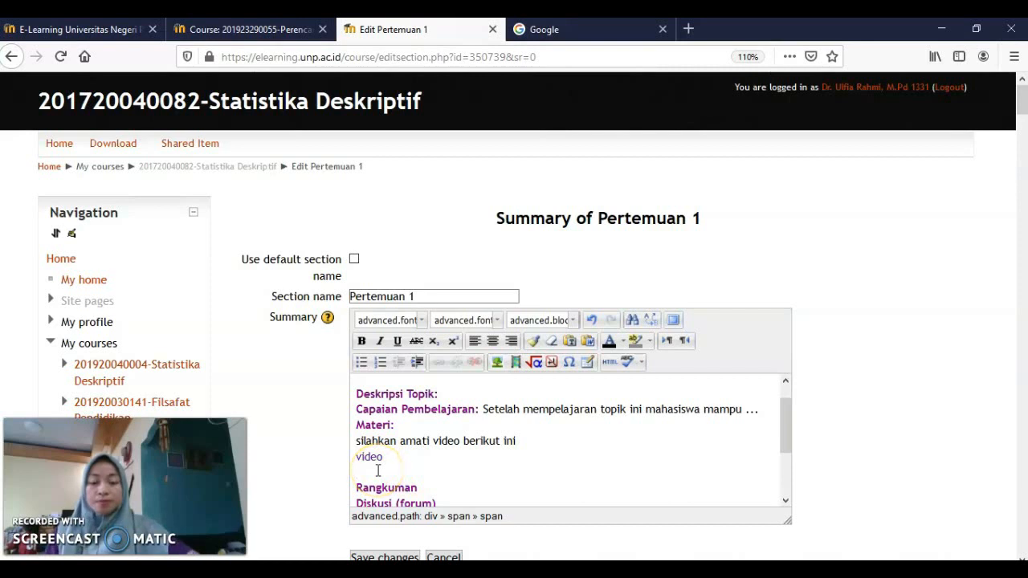
pyautogui.write('analsis')
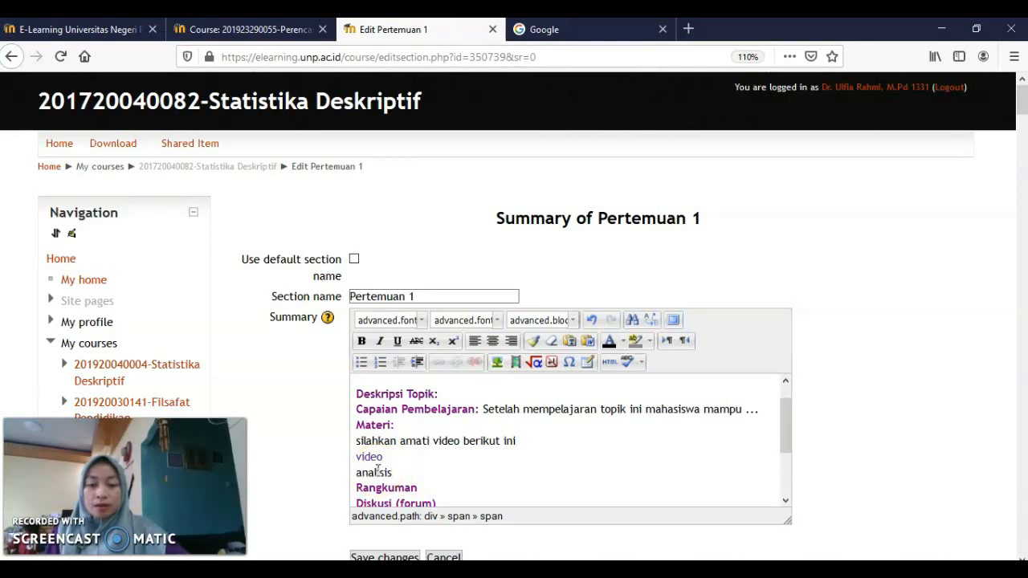
pyautogui.write('lisislah komponen pembelajaran')
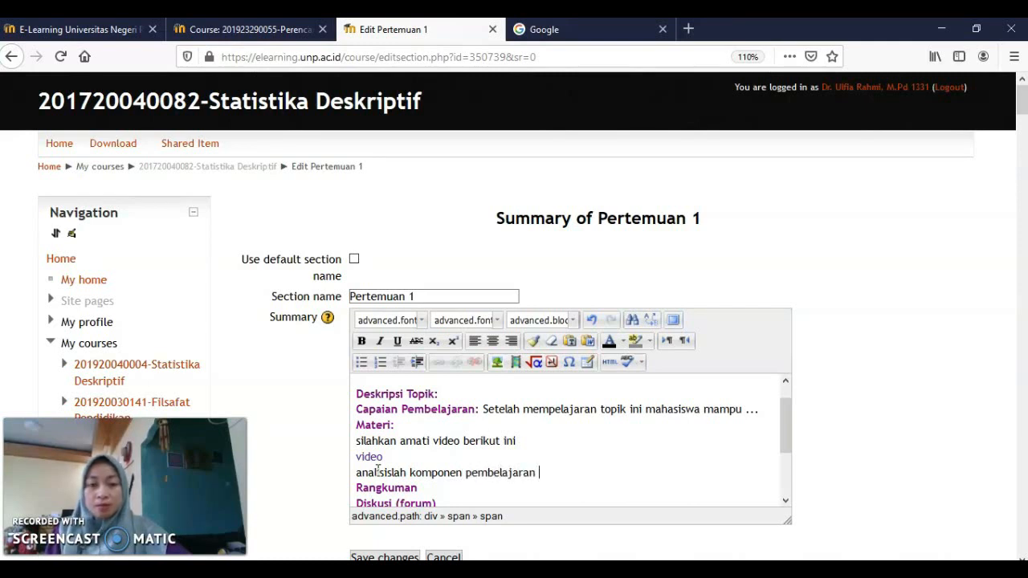
pyautogui.write('ada pada video tersebut.')
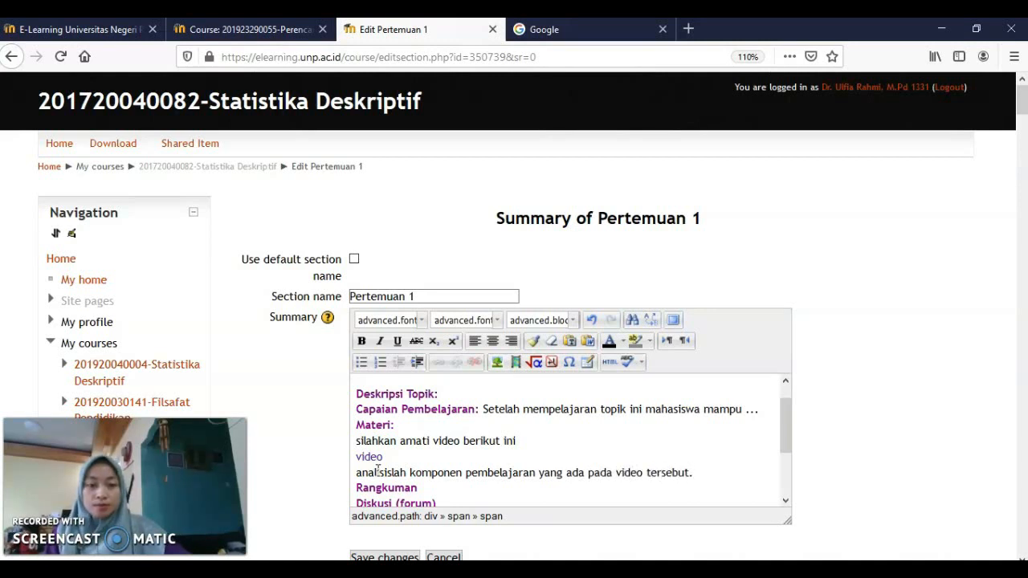
# Continue the line with "Kemudian tuliskan atau klasifikasikan ebrdasarkan teori yang saudara ketahui.", add a blank line and save the section
pyautogui.click(732, 476)
pyautogui.write('Kemud')
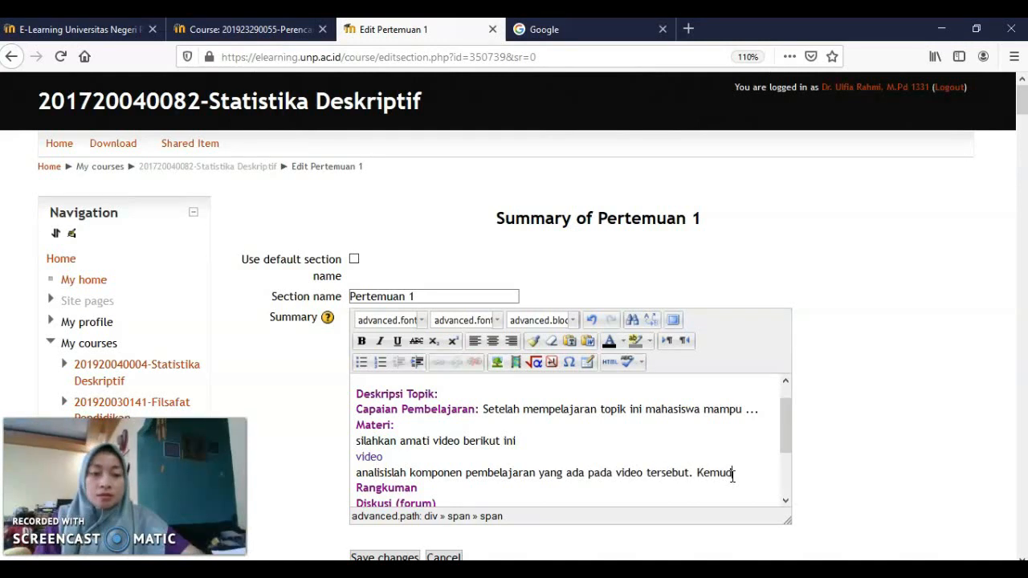
pyautogui.write('ian tuliskan atau klasifikasikan ebrdasarka')
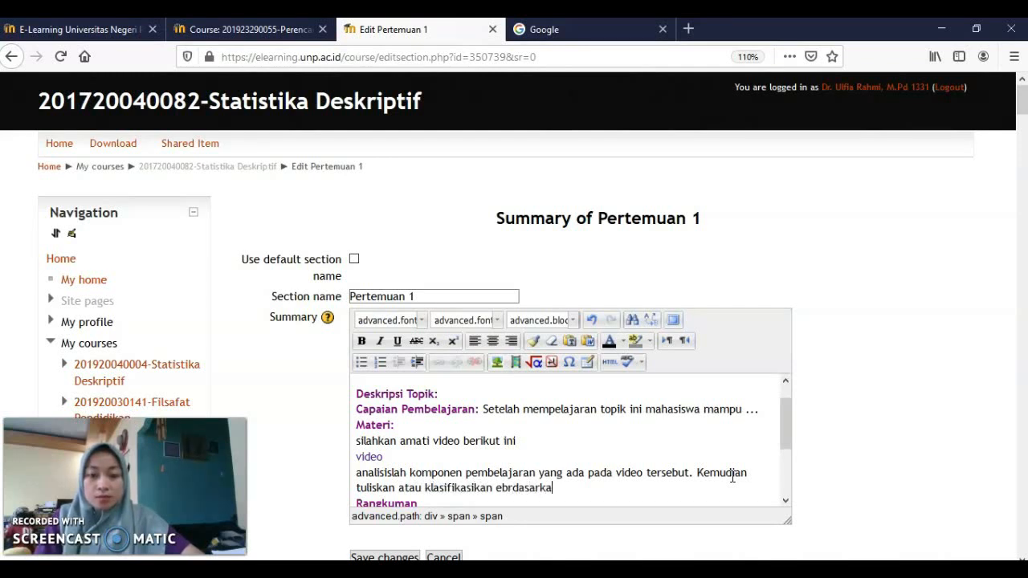
pyautogui.write('tero')
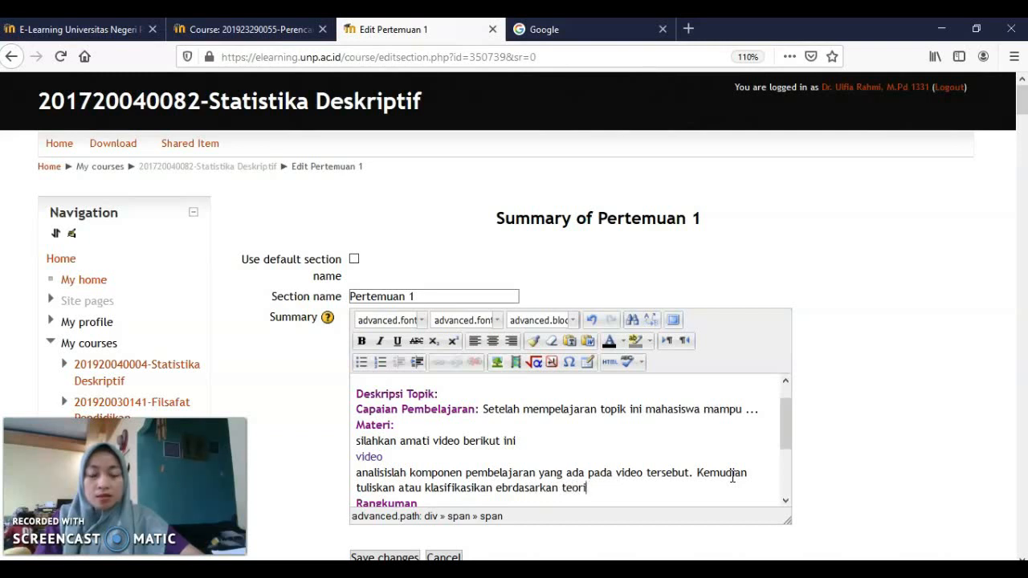
pyautogui.write('i yang sauda')
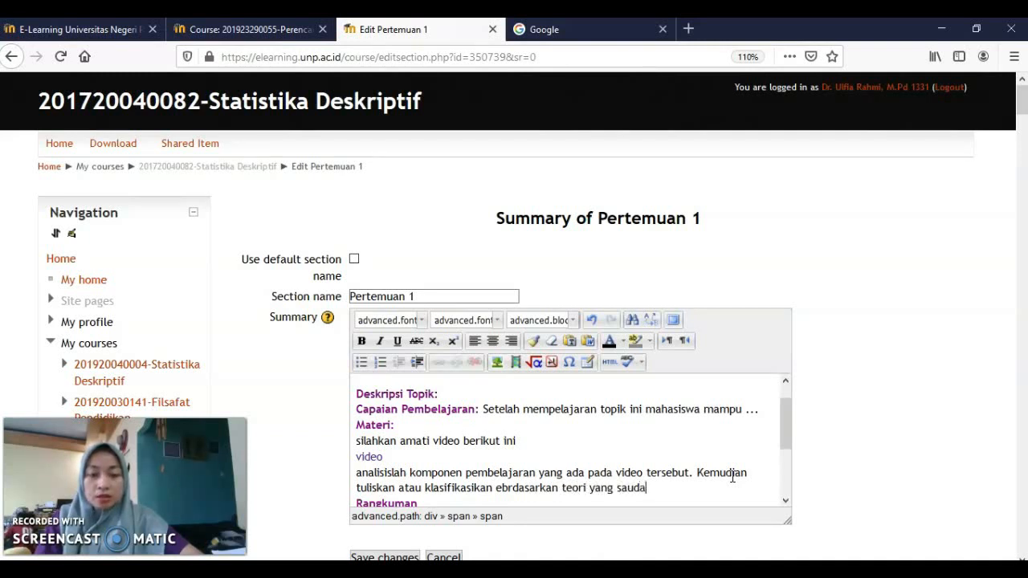
pyautogui.write('ra ketahu')
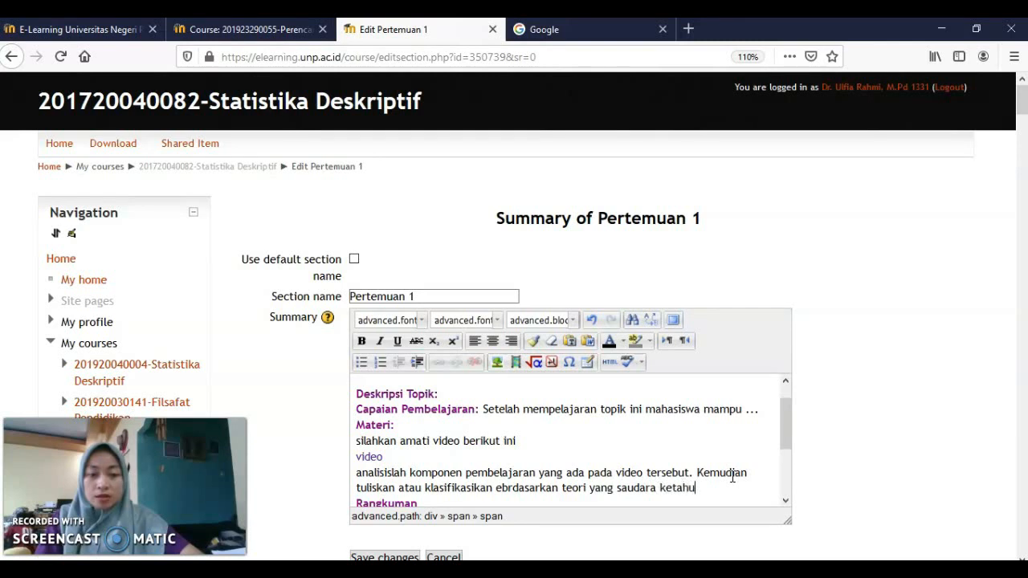
pyautogui.write('i.')
pyautogui.press('Return')
pyautogui.click(408, 555)
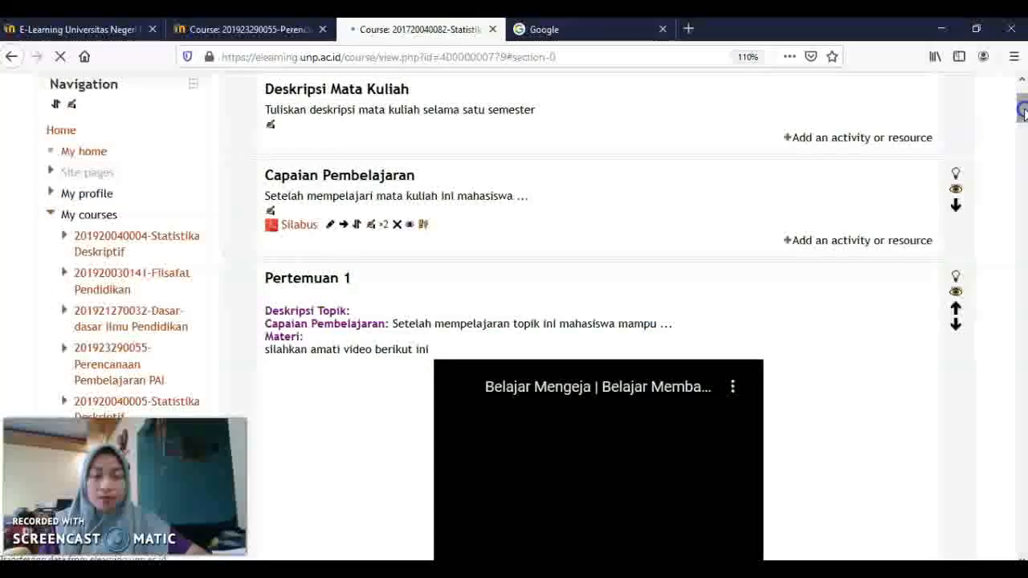
# Reopen the Pertemuan 1 summary and start inserting an image on the blank line above Rangkuman, bringing up the image file picker
pyautogui.moveTo(1023, 112); pyautogui.dragTo(1024, 124)
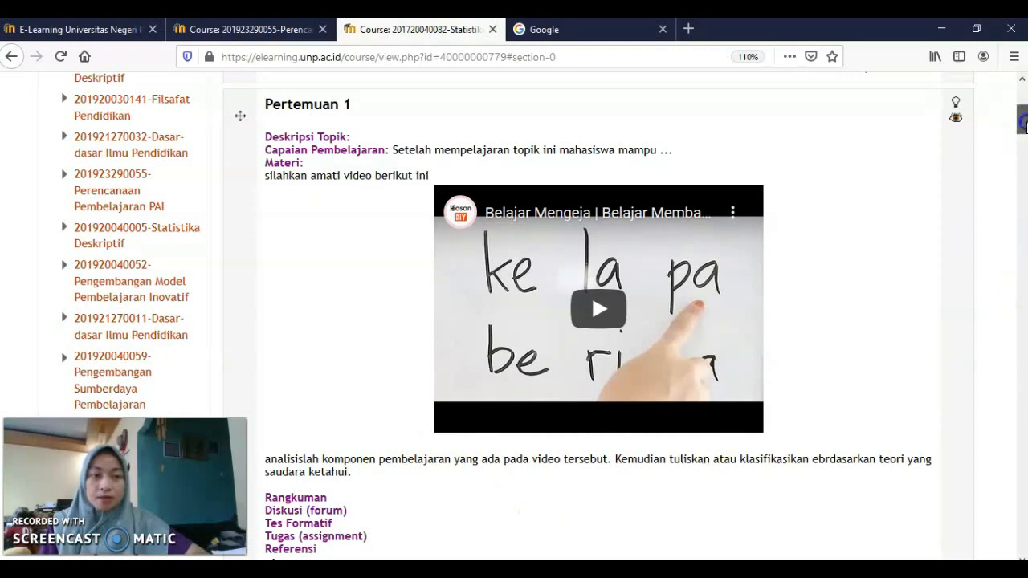
pyautogui.scroll(-2, 1022, 121)
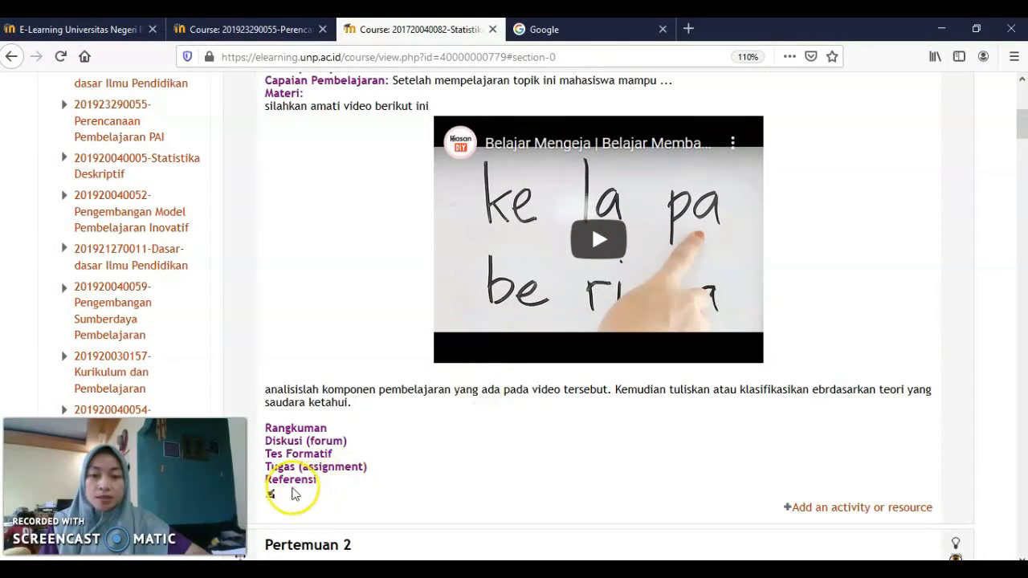
pyautogui.click(271, 495)
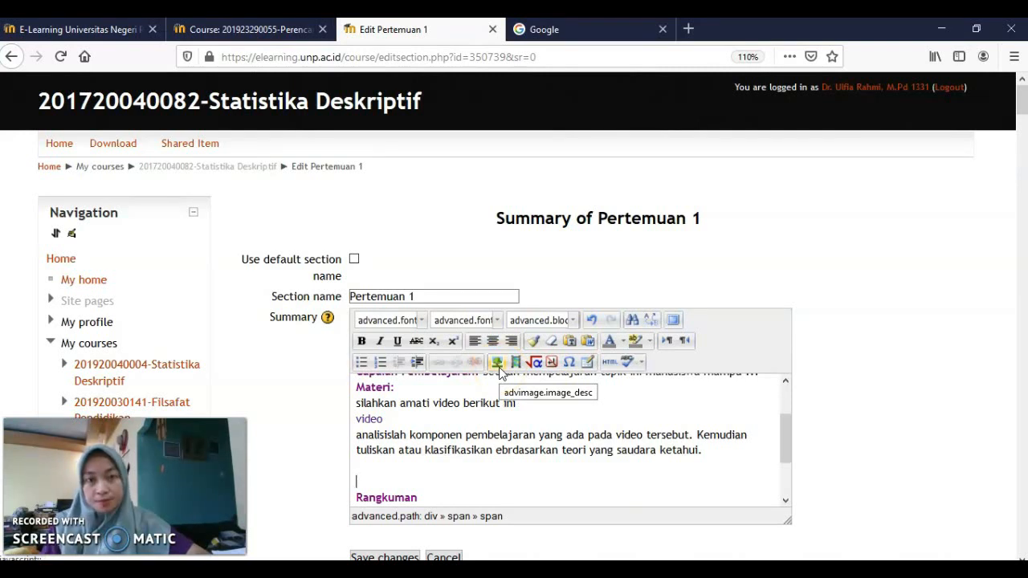
pyautogui.click(498, 363)
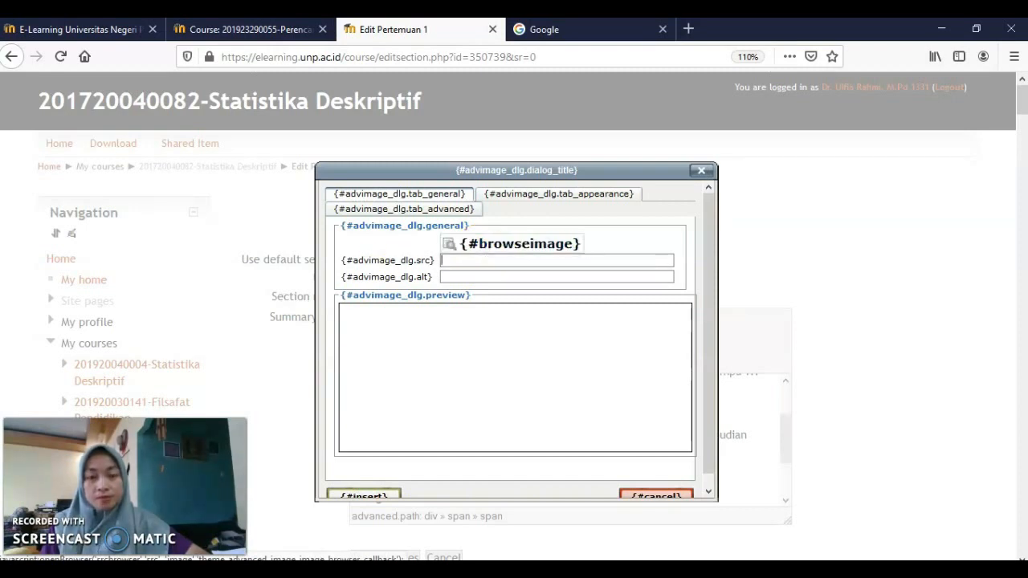
pyautogui.click(491, 253)
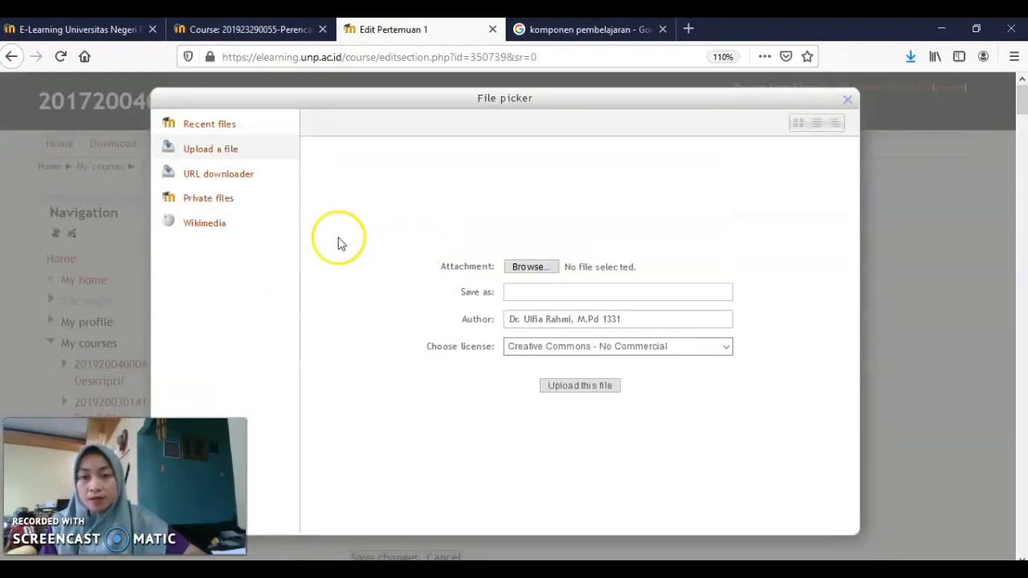
# Upload komponen pembelajaran.png from the Pictures folder as the source of the image
pyautogui.click(519, 268)
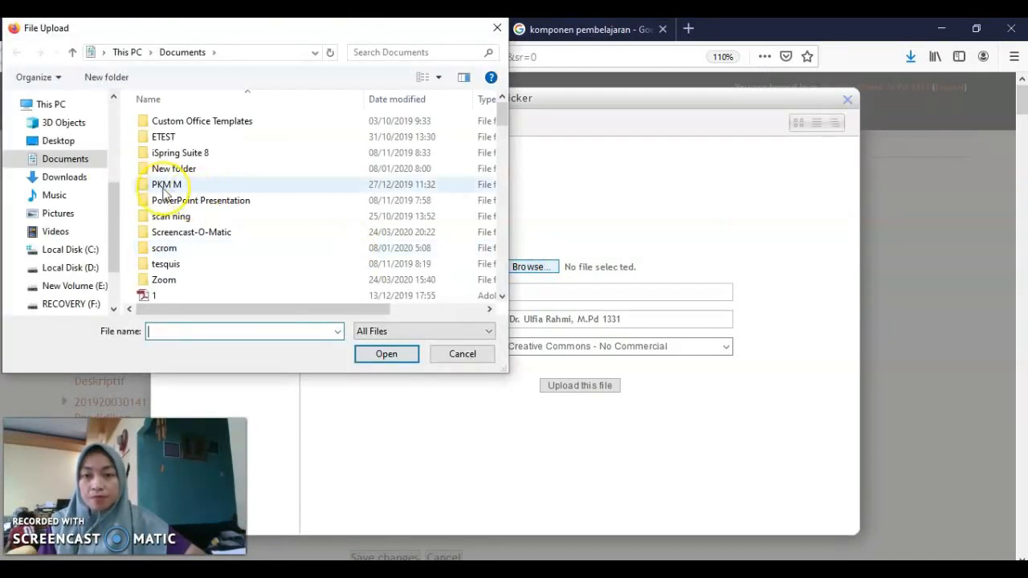
pyautogui.click(55, 217)
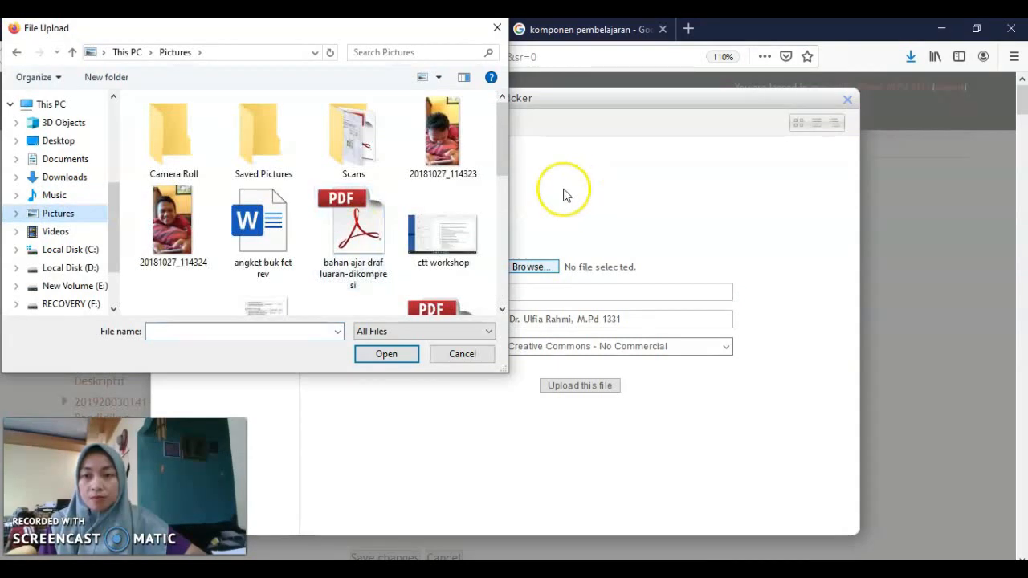
pyautogui.moveTo(501, 158); pyautogui.dragTo(505, 224)
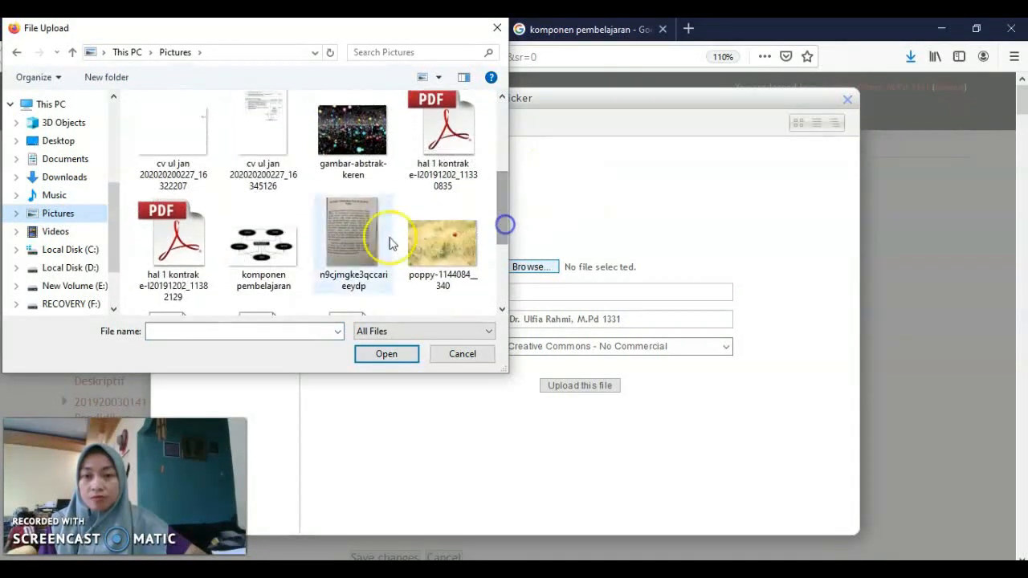
pyautogui.click(263, 245)
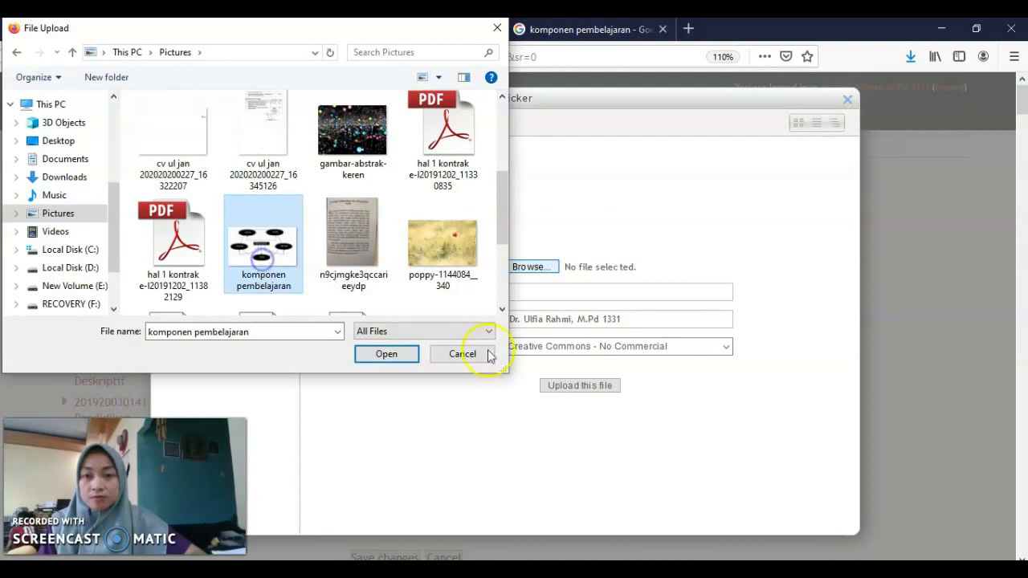
pyautogui.click(393, 356)
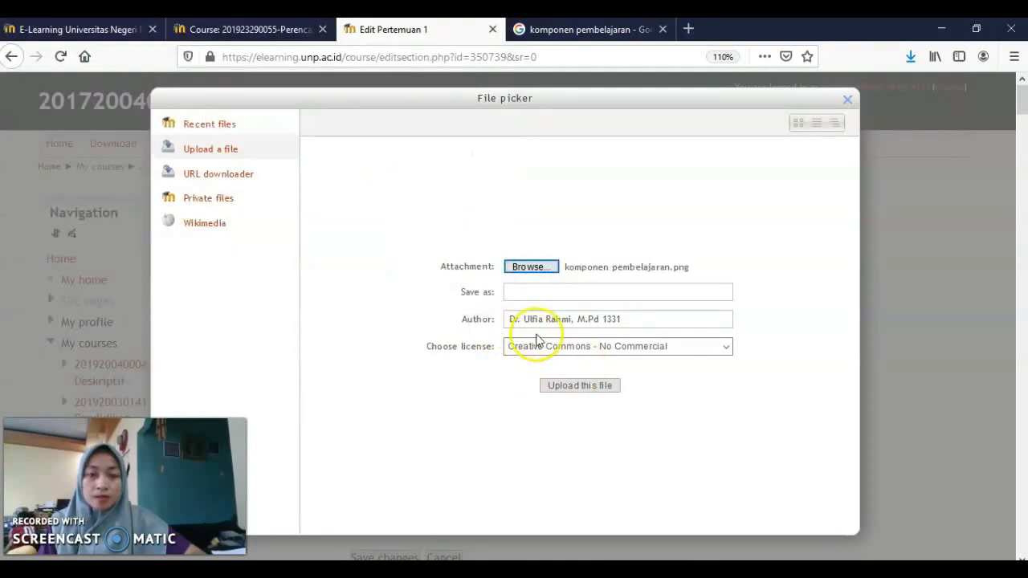
pyautogui.click(580, 387)
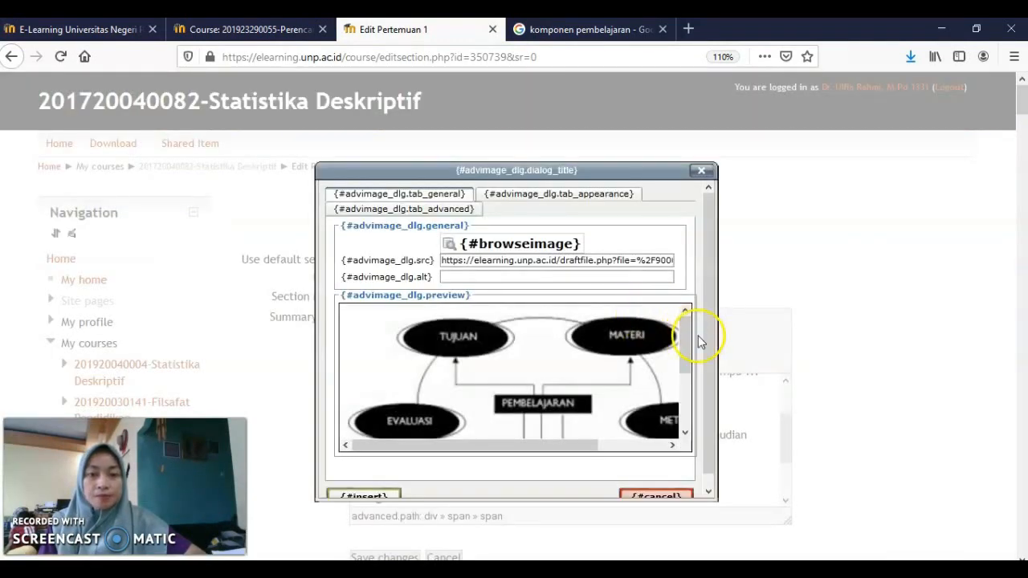
# Check the image's preview and appearance settings, then insert it into the summary without alternative text
pyautogui.moveTo(686, 336); pyautogui.dragTo(690, 366)
pyautogui.click(538, 197)
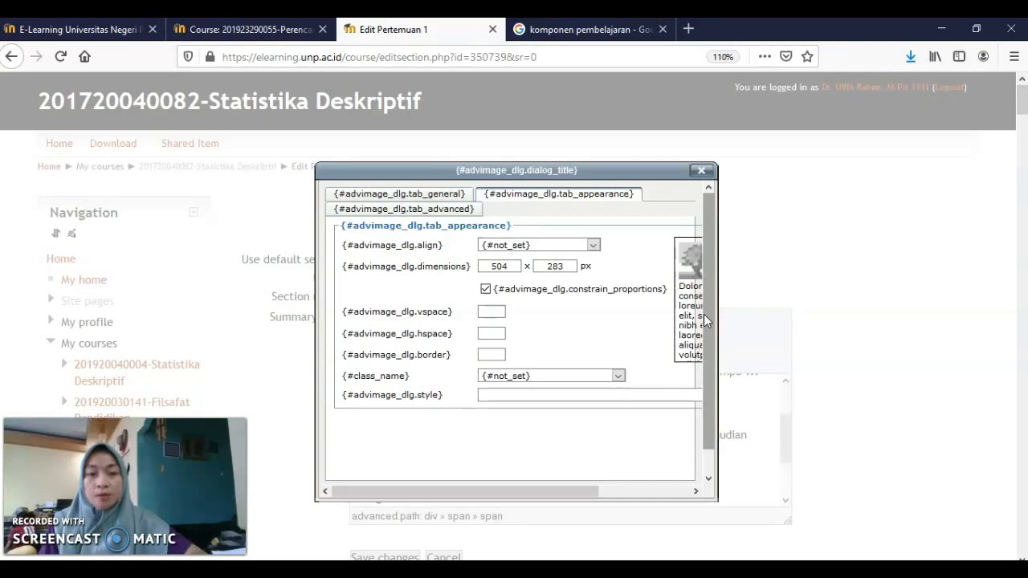
pyautogui.click(399, 195)
pyautogui.moveTo(711, 276); pyautogui.dragTo(717, 315)
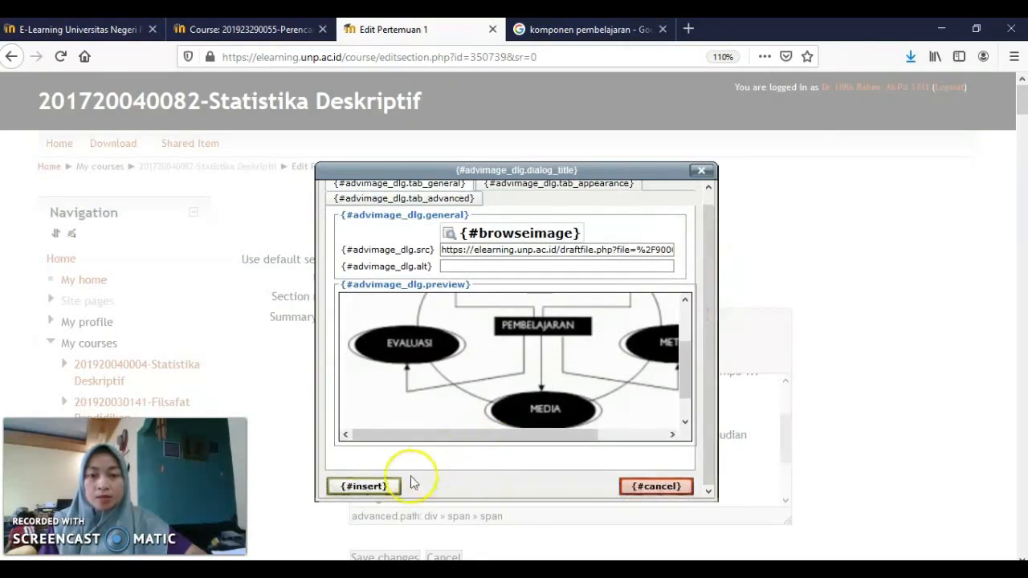
pyautogui.click(381, 487)
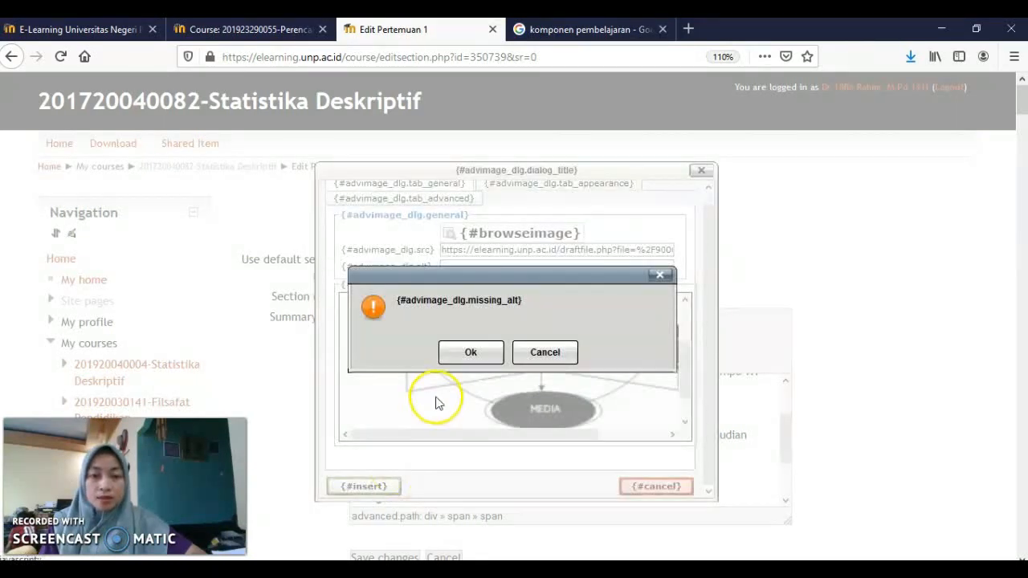
pyautogui.click(459, 353)
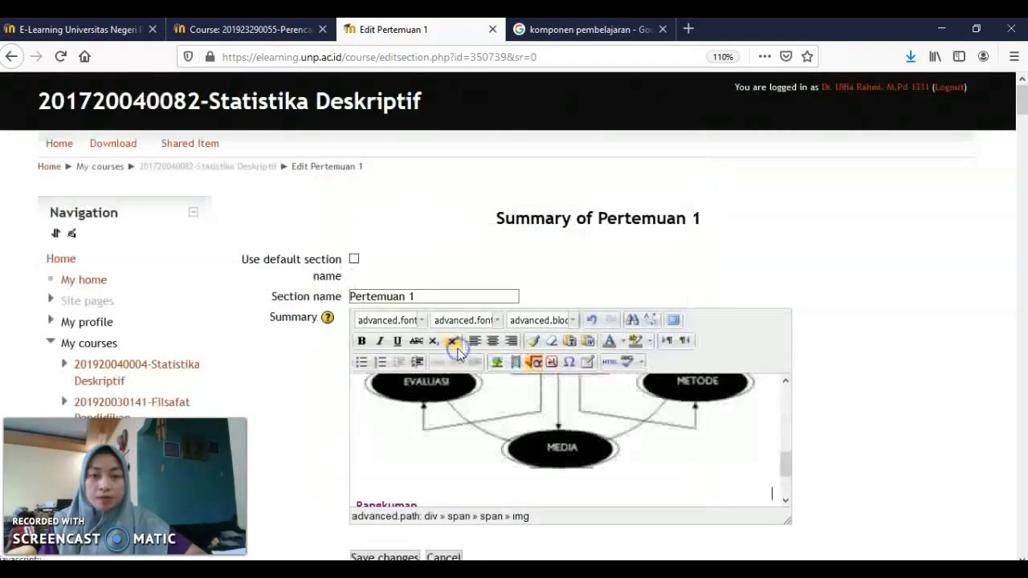
# Save the Pertemuan 1 summary with the inserted image and view the section on the course page
pyautogui.moveTo(791, 462); pyautogui.dragTo(786, 448)
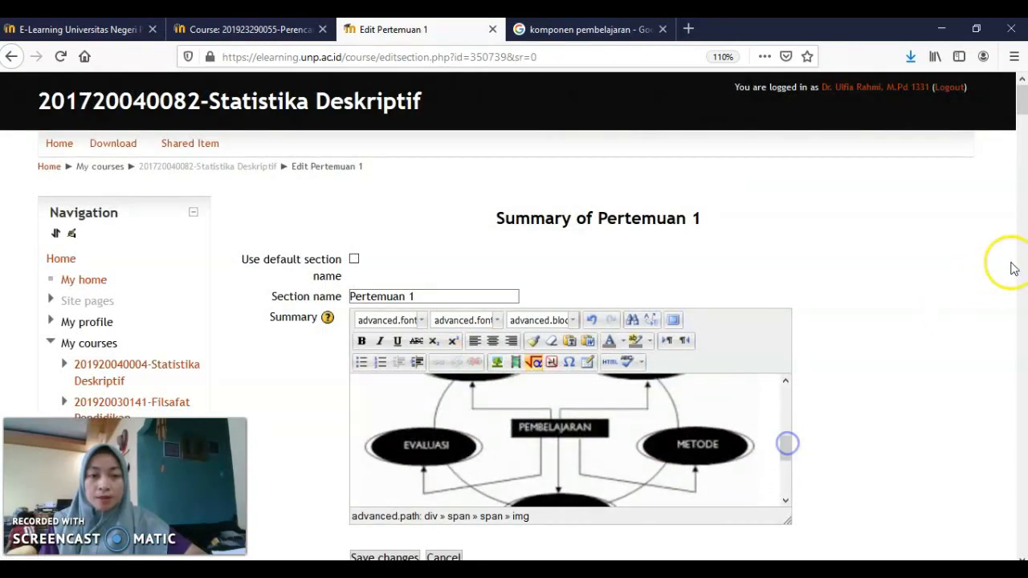
pyautogui.moveTo(1018, 102); pyautogui.dragTo(1024, 120)
pyautogui.click(400, 427)
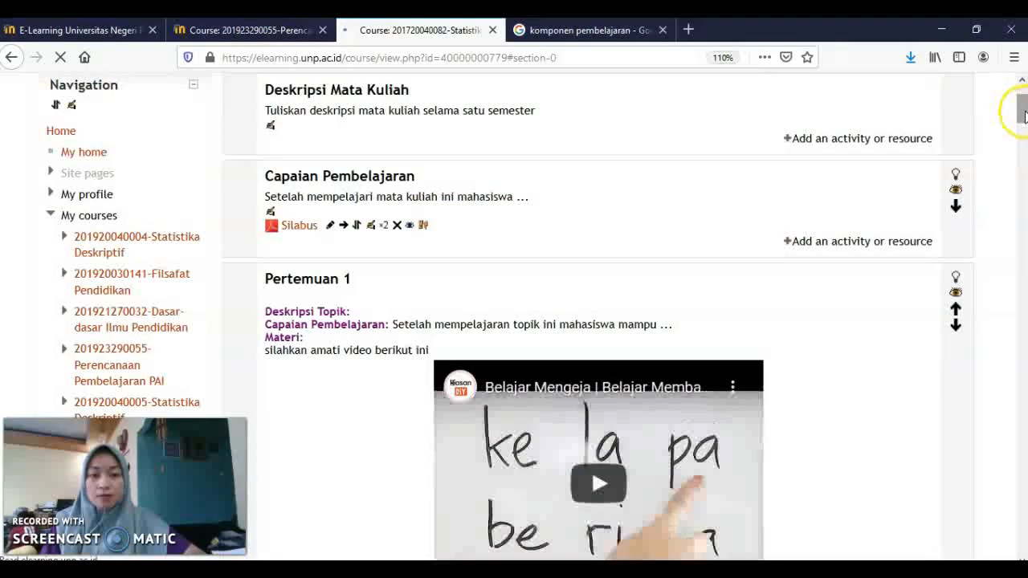
pyautogui.moveTo(1020, 104); pyautogui.dragTo(1024, 139)
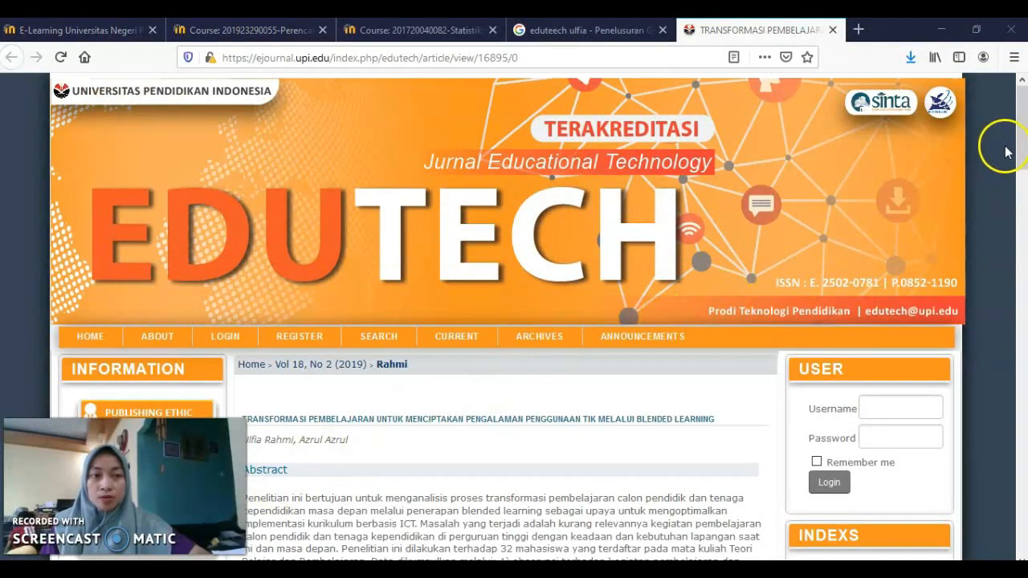
# Copy the address of the EDUTECH journal article on blended learning, return to the Statistika Deskriptif course and reopen the Pertemuan 1 summary
pyautogui.moveTo(1020, 145)
pyautogui.mouseDown()
pyautogui.moveTo(1022, 232)
pyautogui.moveTo(1022, 150)
pyautogui.mouseUp()
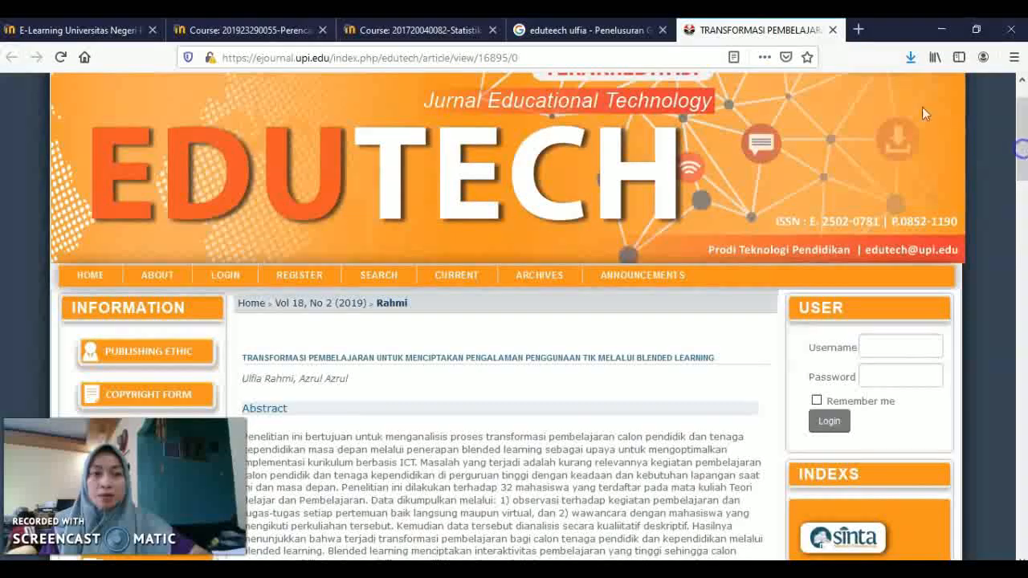
pyautogui.click(532, 56)
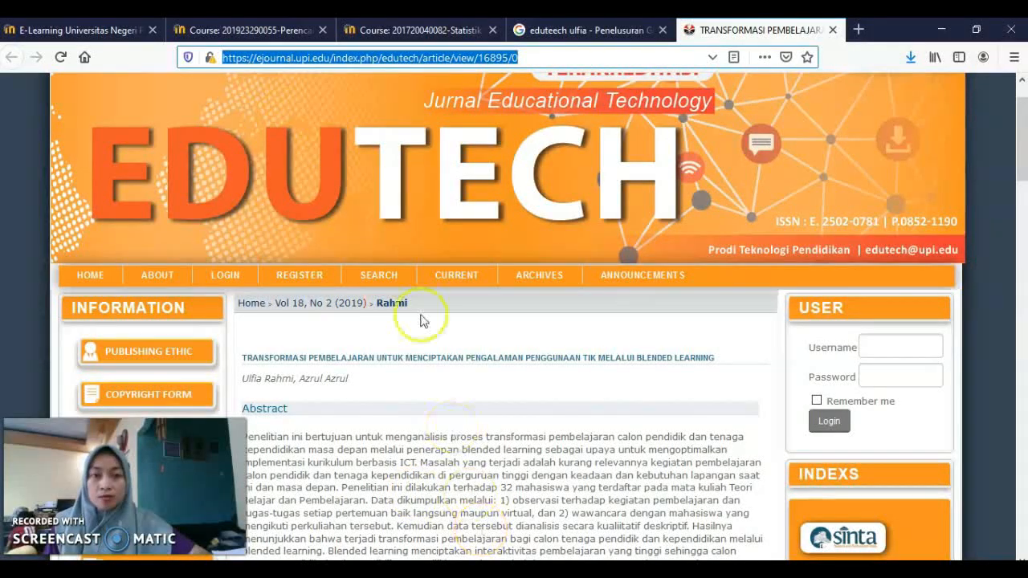
pyautogui.click(364, 31)
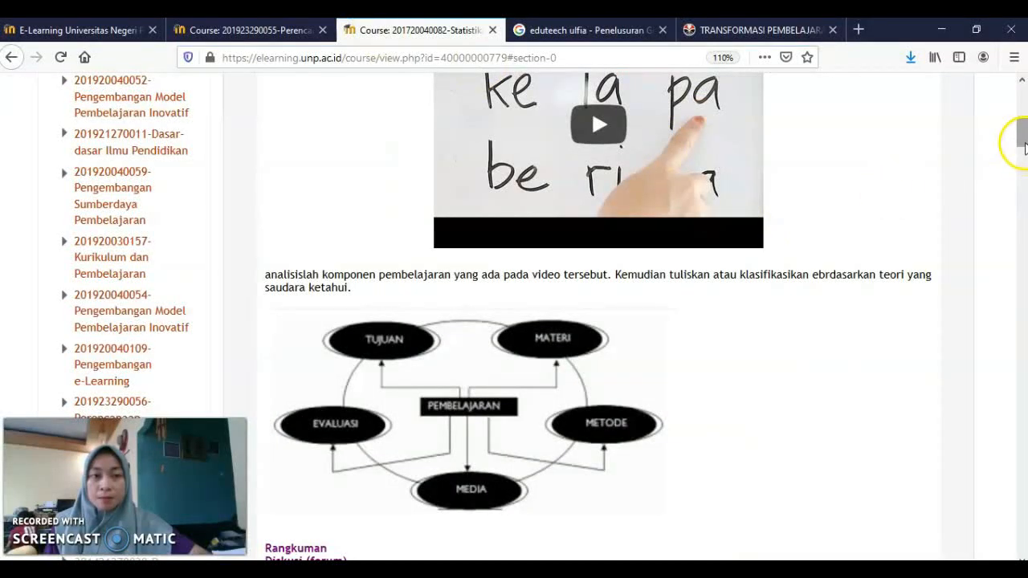
pyautogui.scroll(-3, 1024, 148)
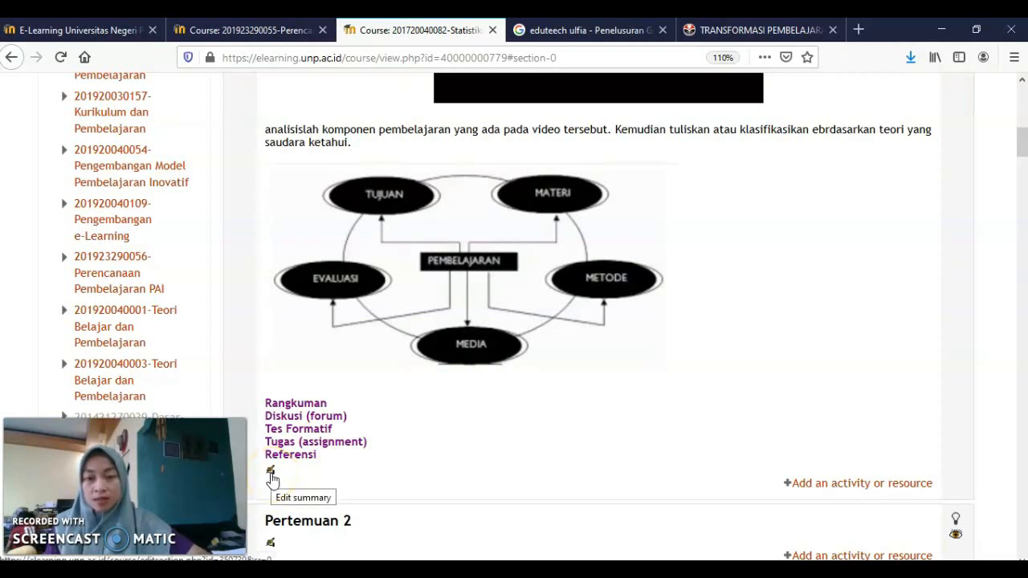
pyautogui.click(270, 473)
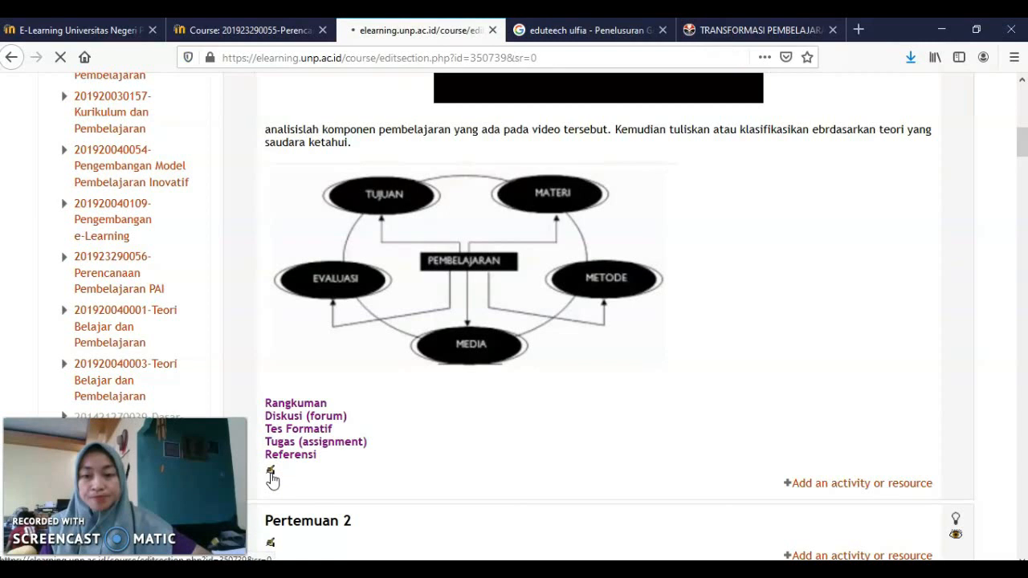